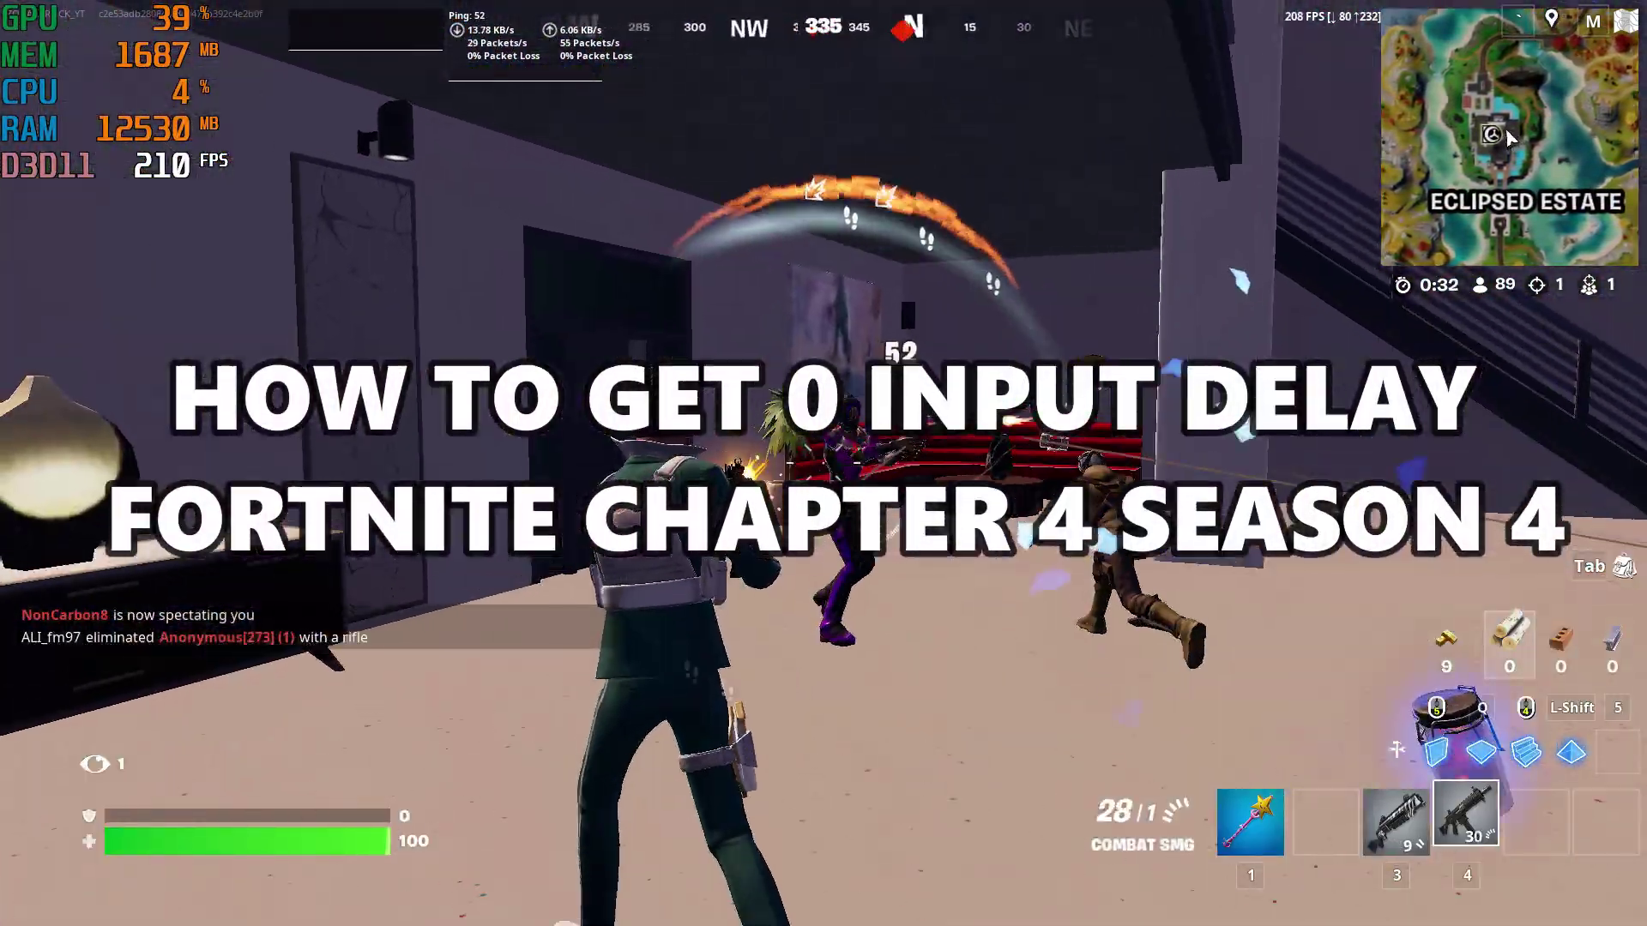
key(3)
key(r)
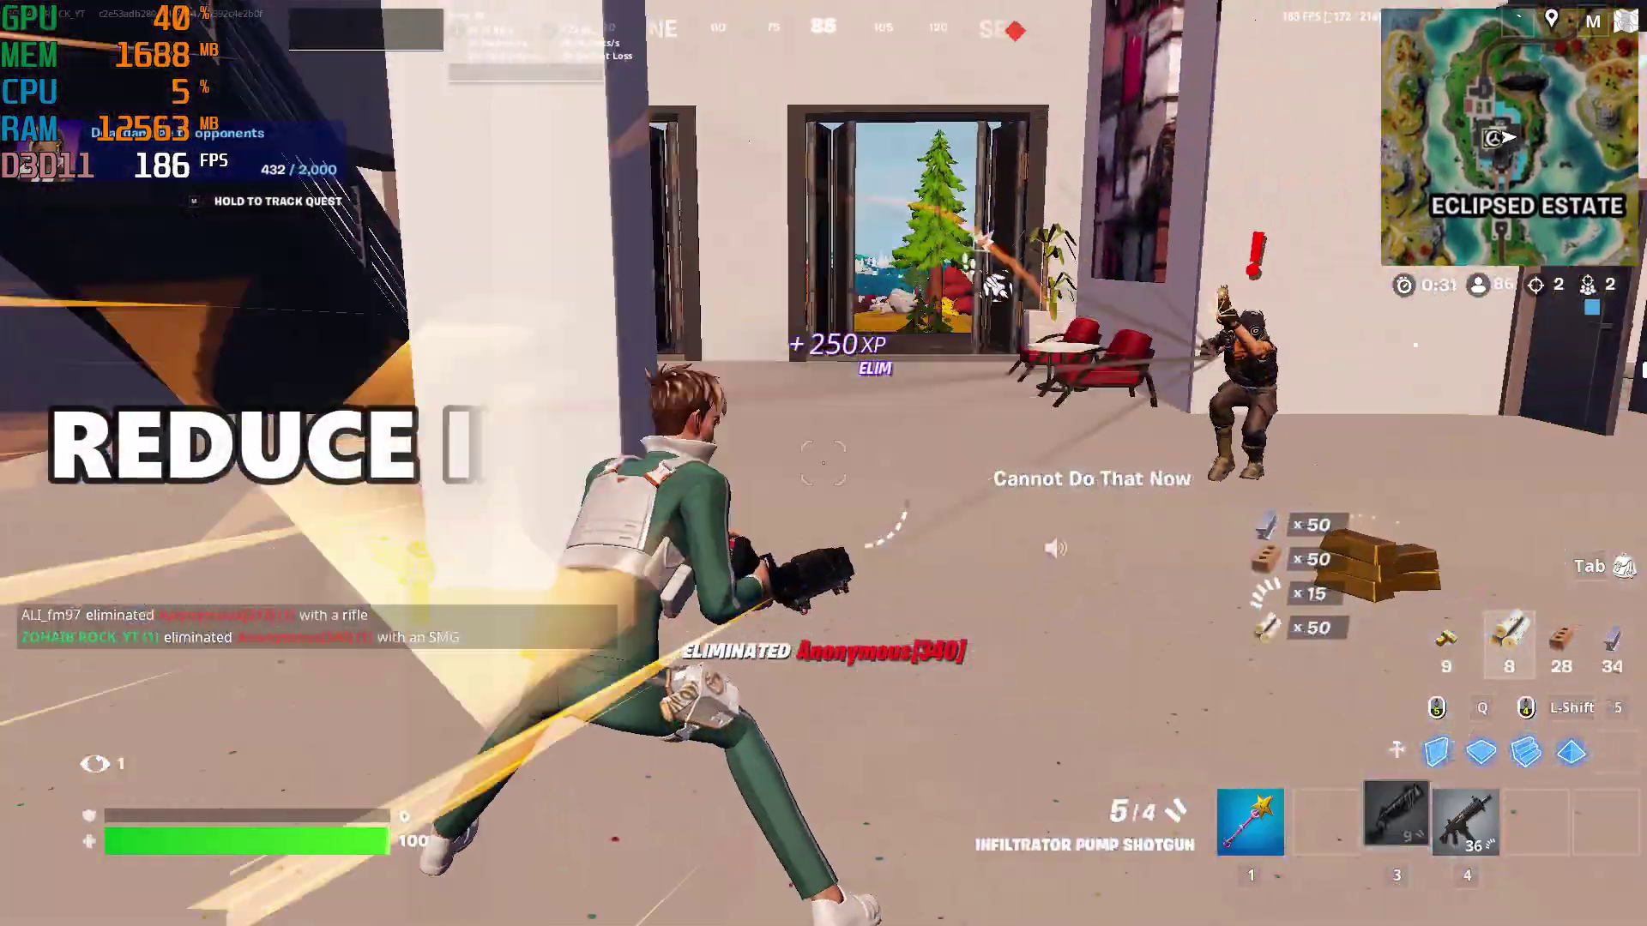
key(w)
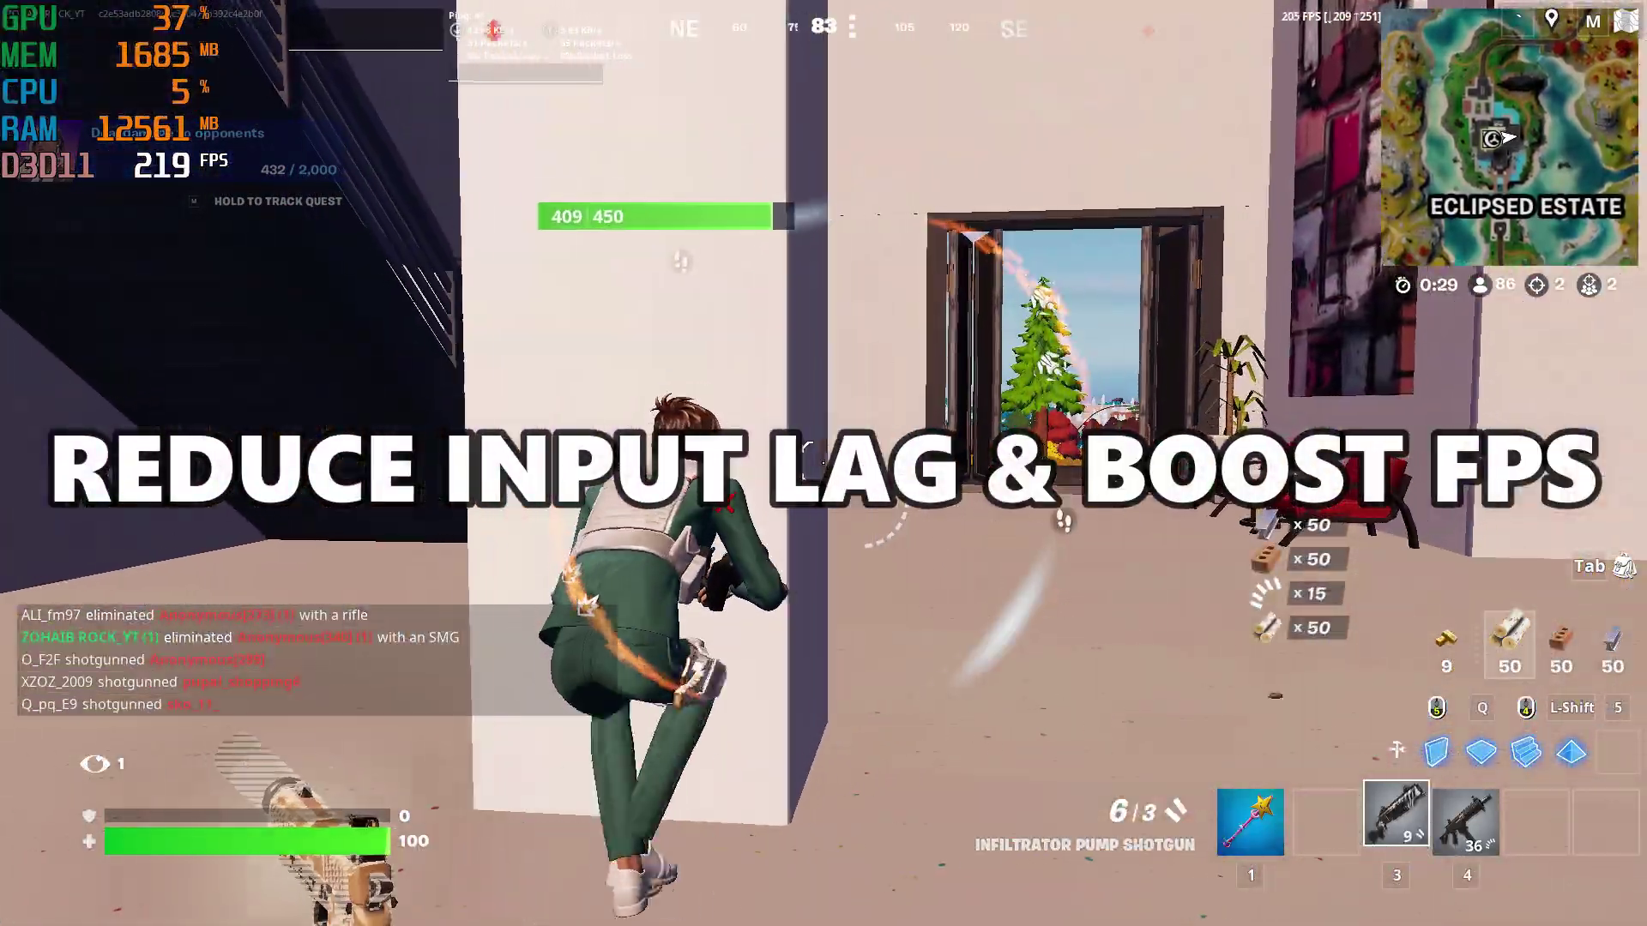
key(w)
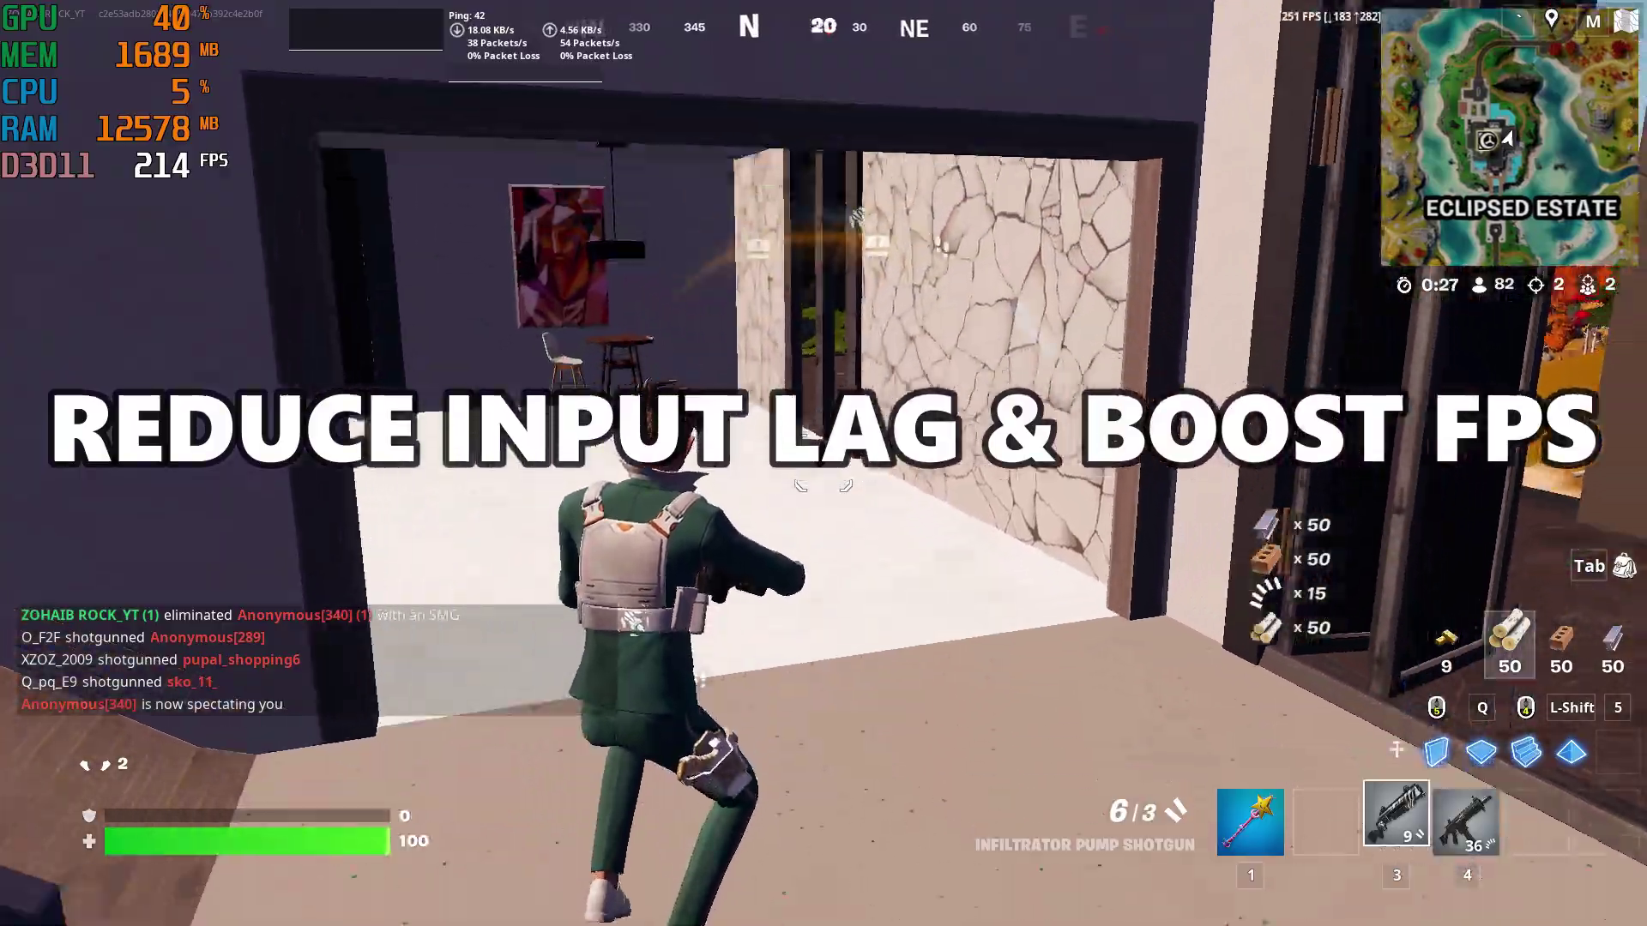
key(w)
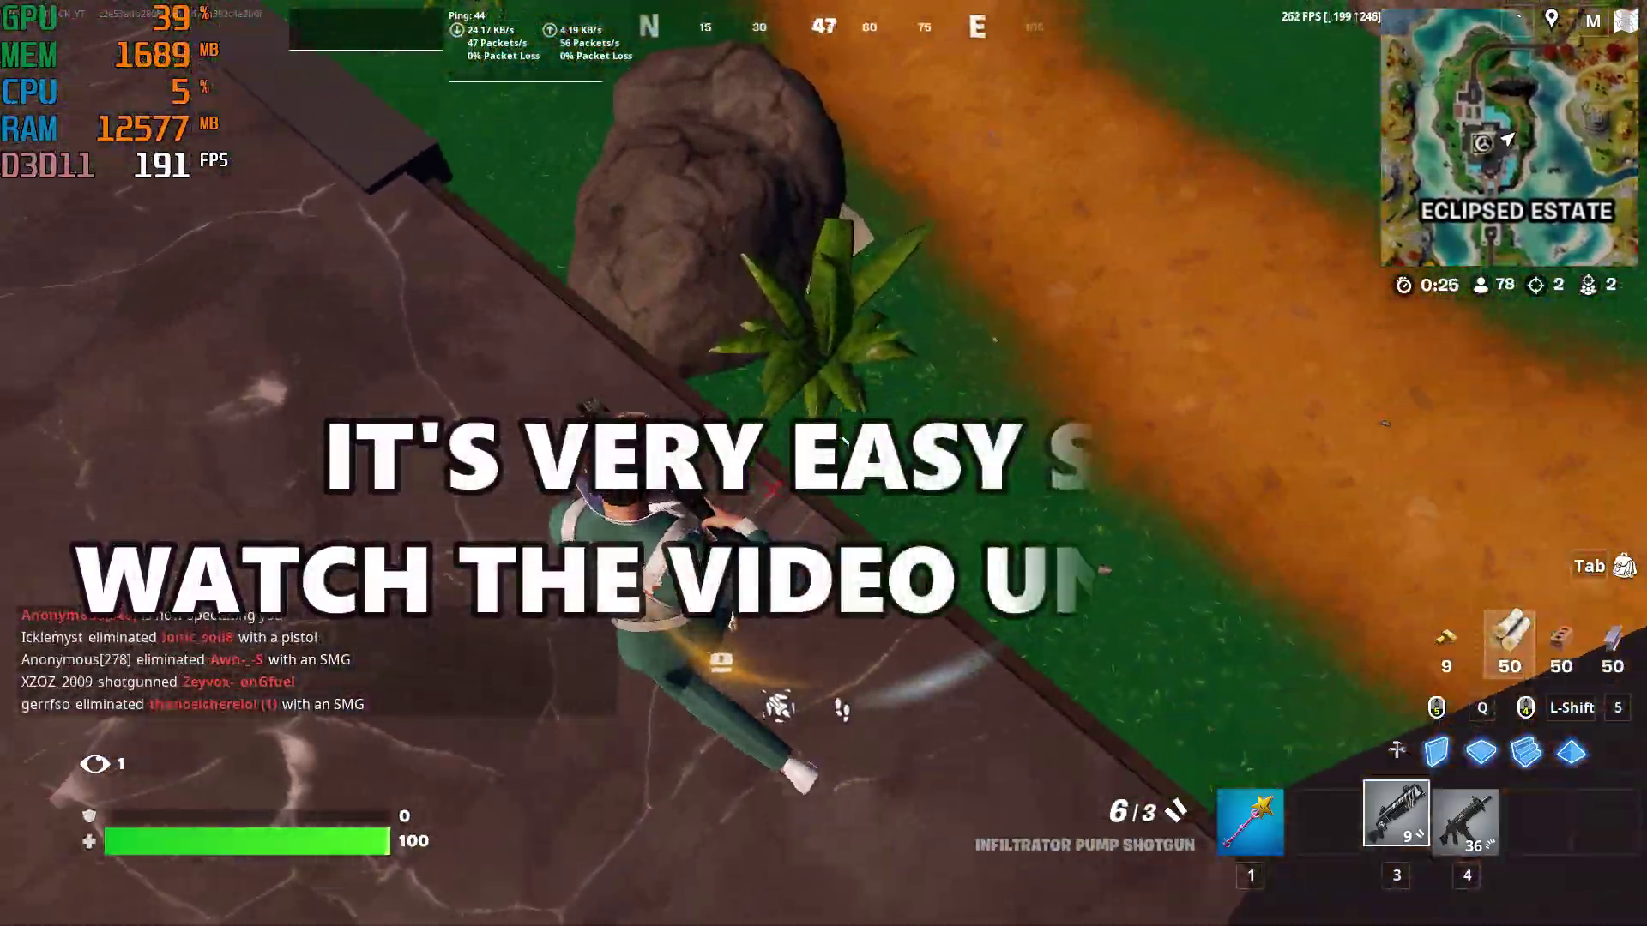
key(w)
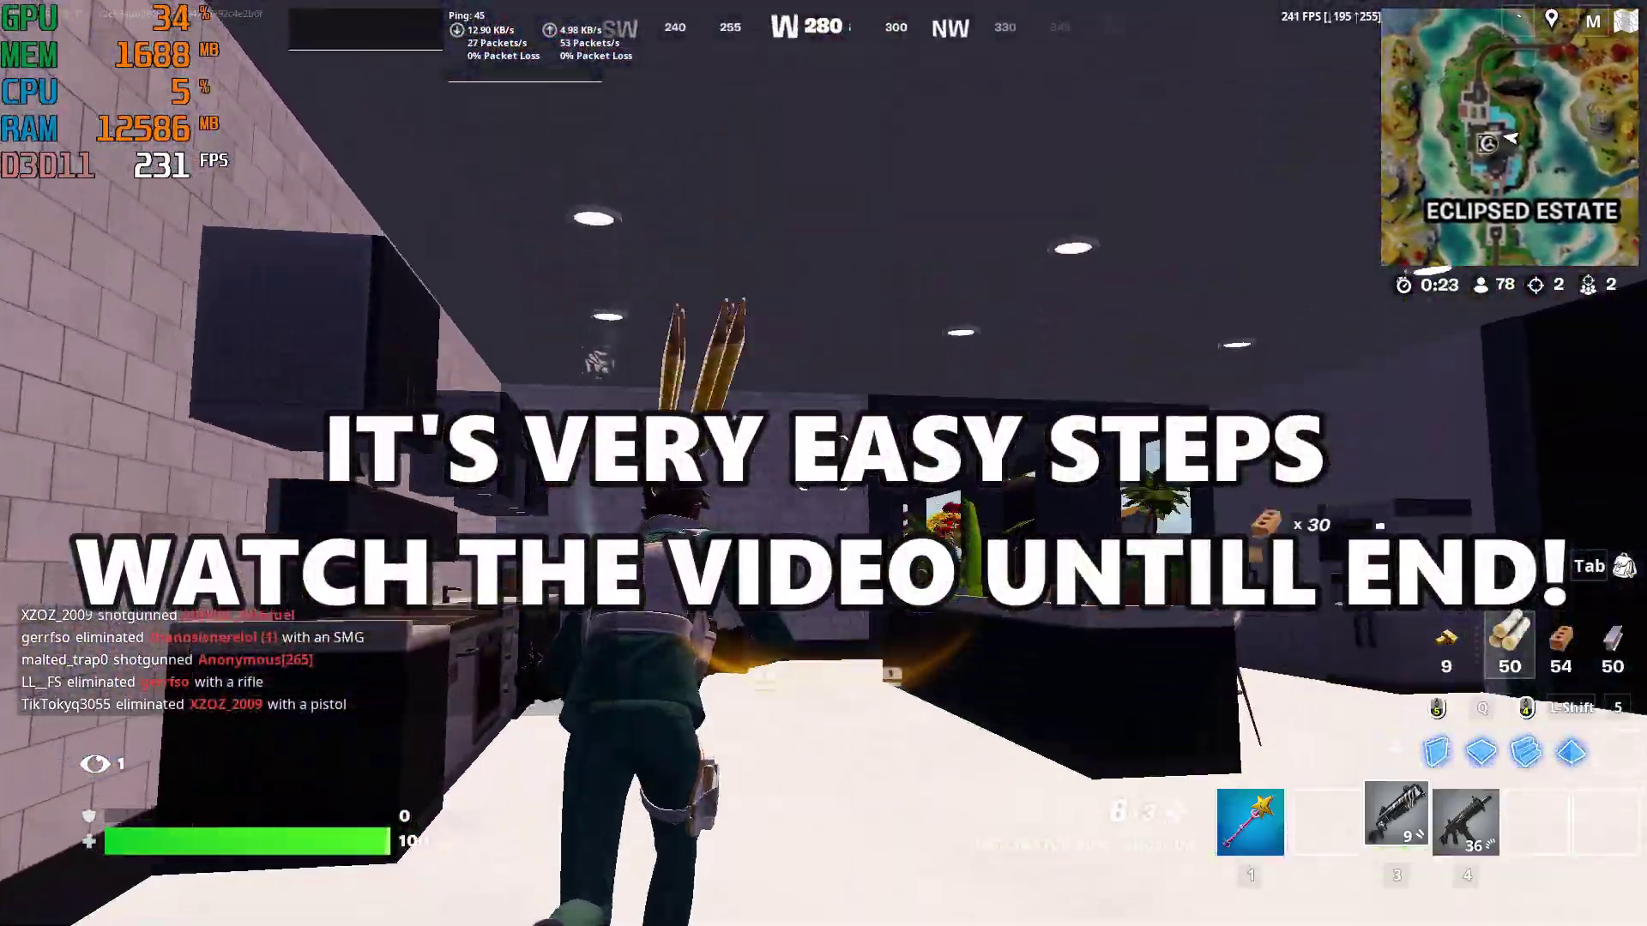
key(w)
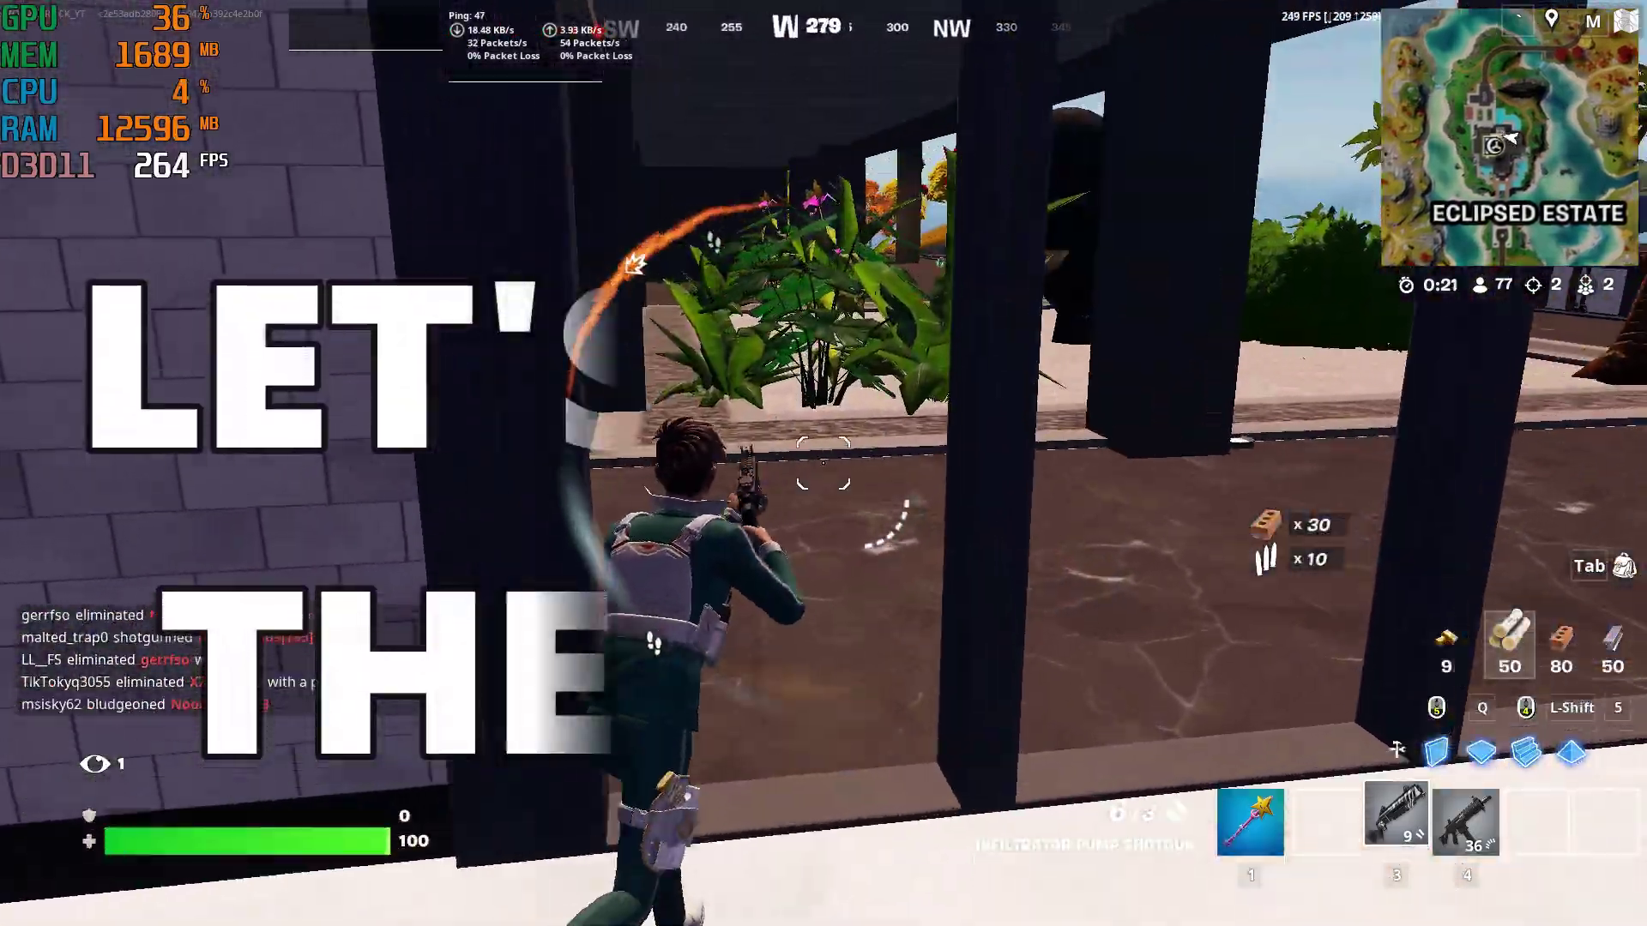
key(4)
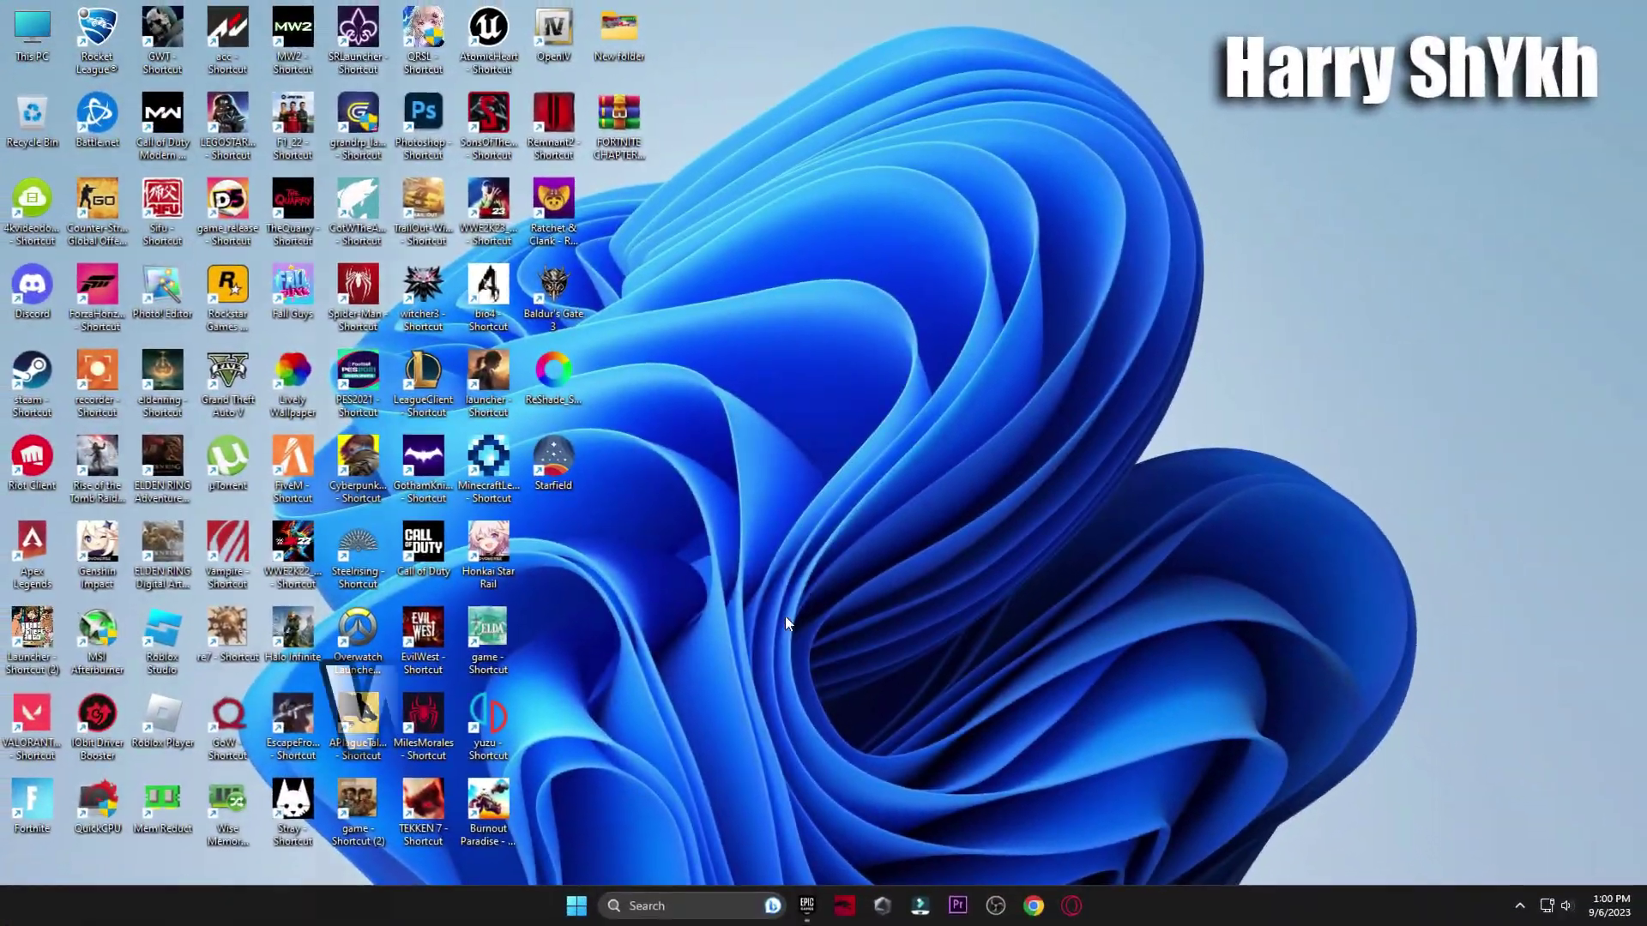
Find the Windows Update settings, run a check for updates and close Settings
click(688, 911)
text(windows)
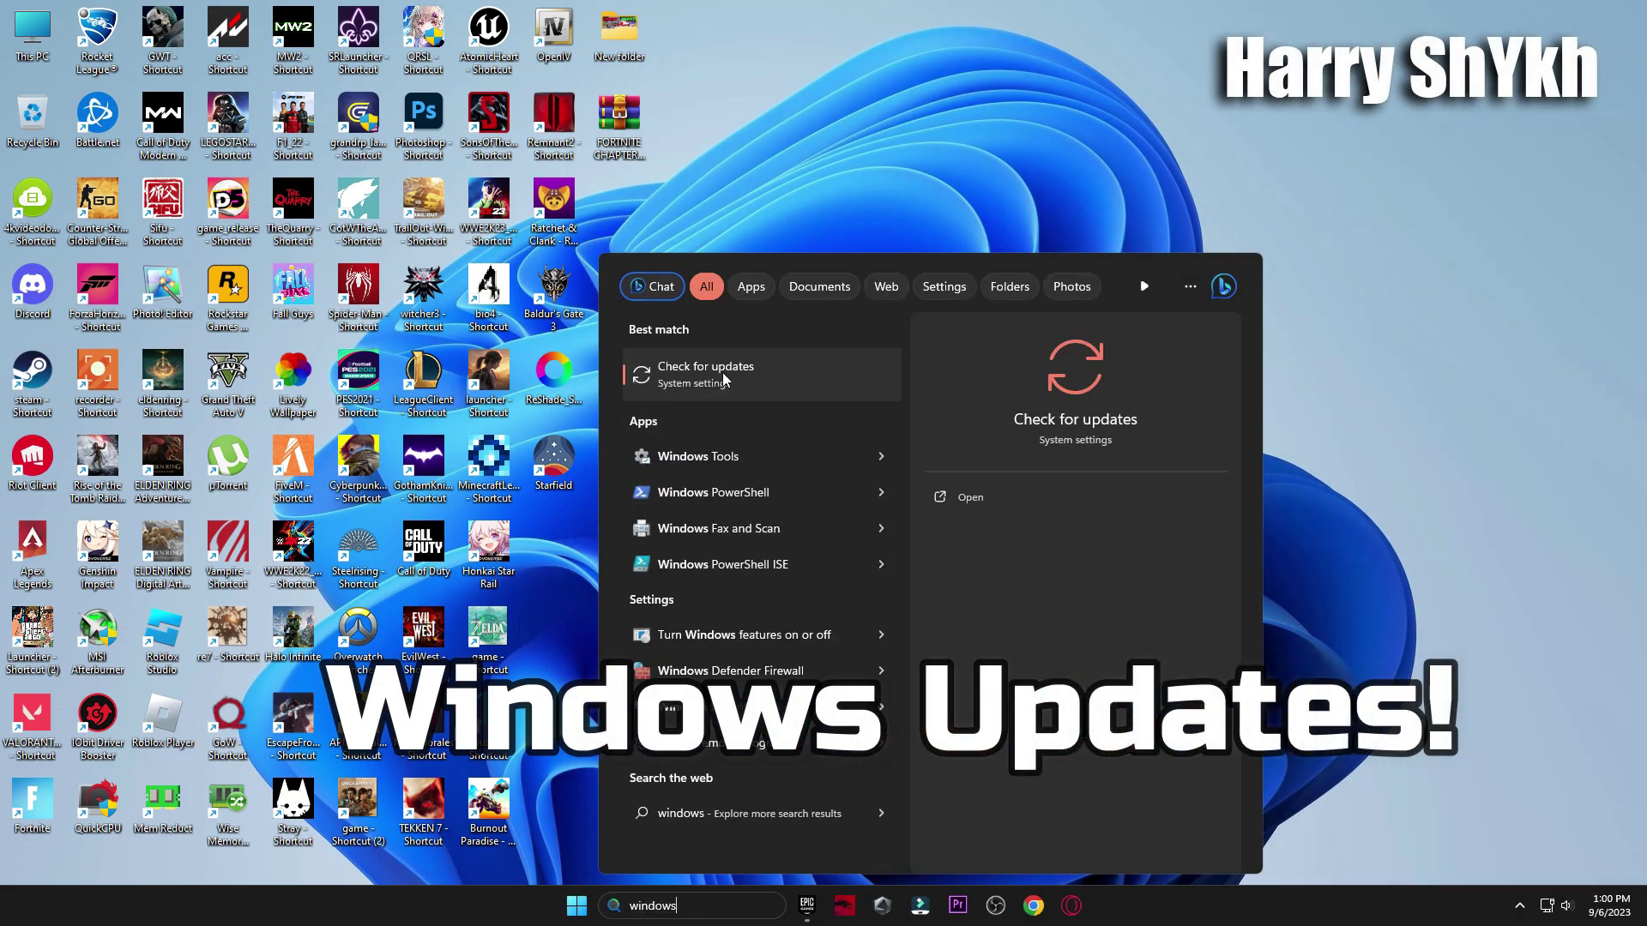
click(722, 373)
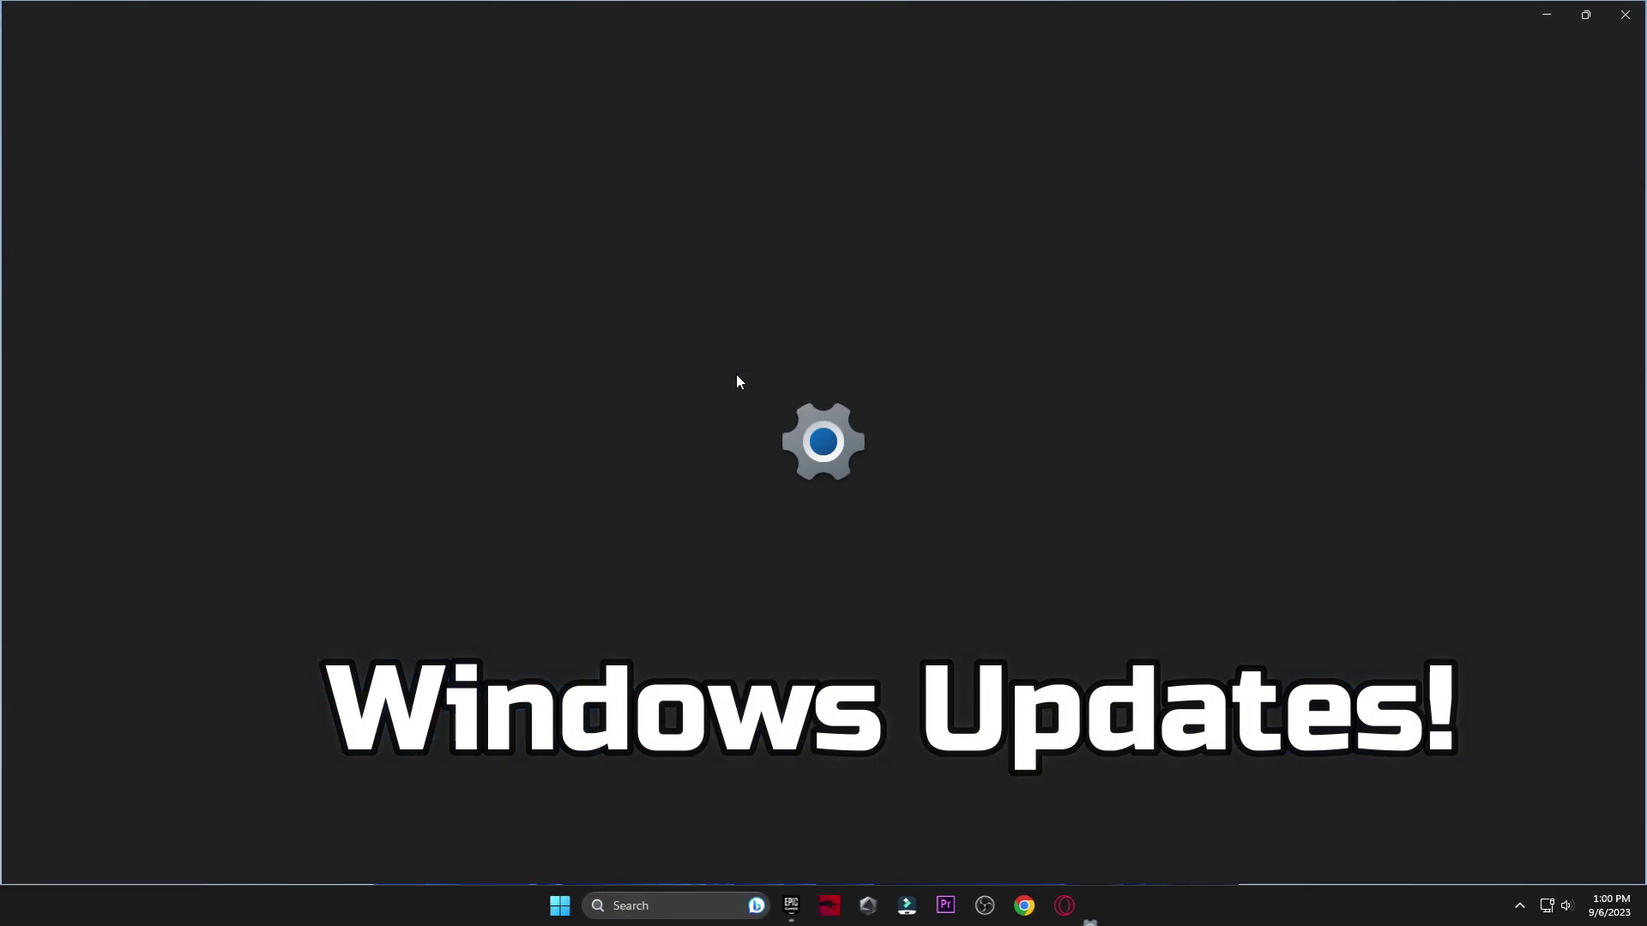
click(1275, 152)
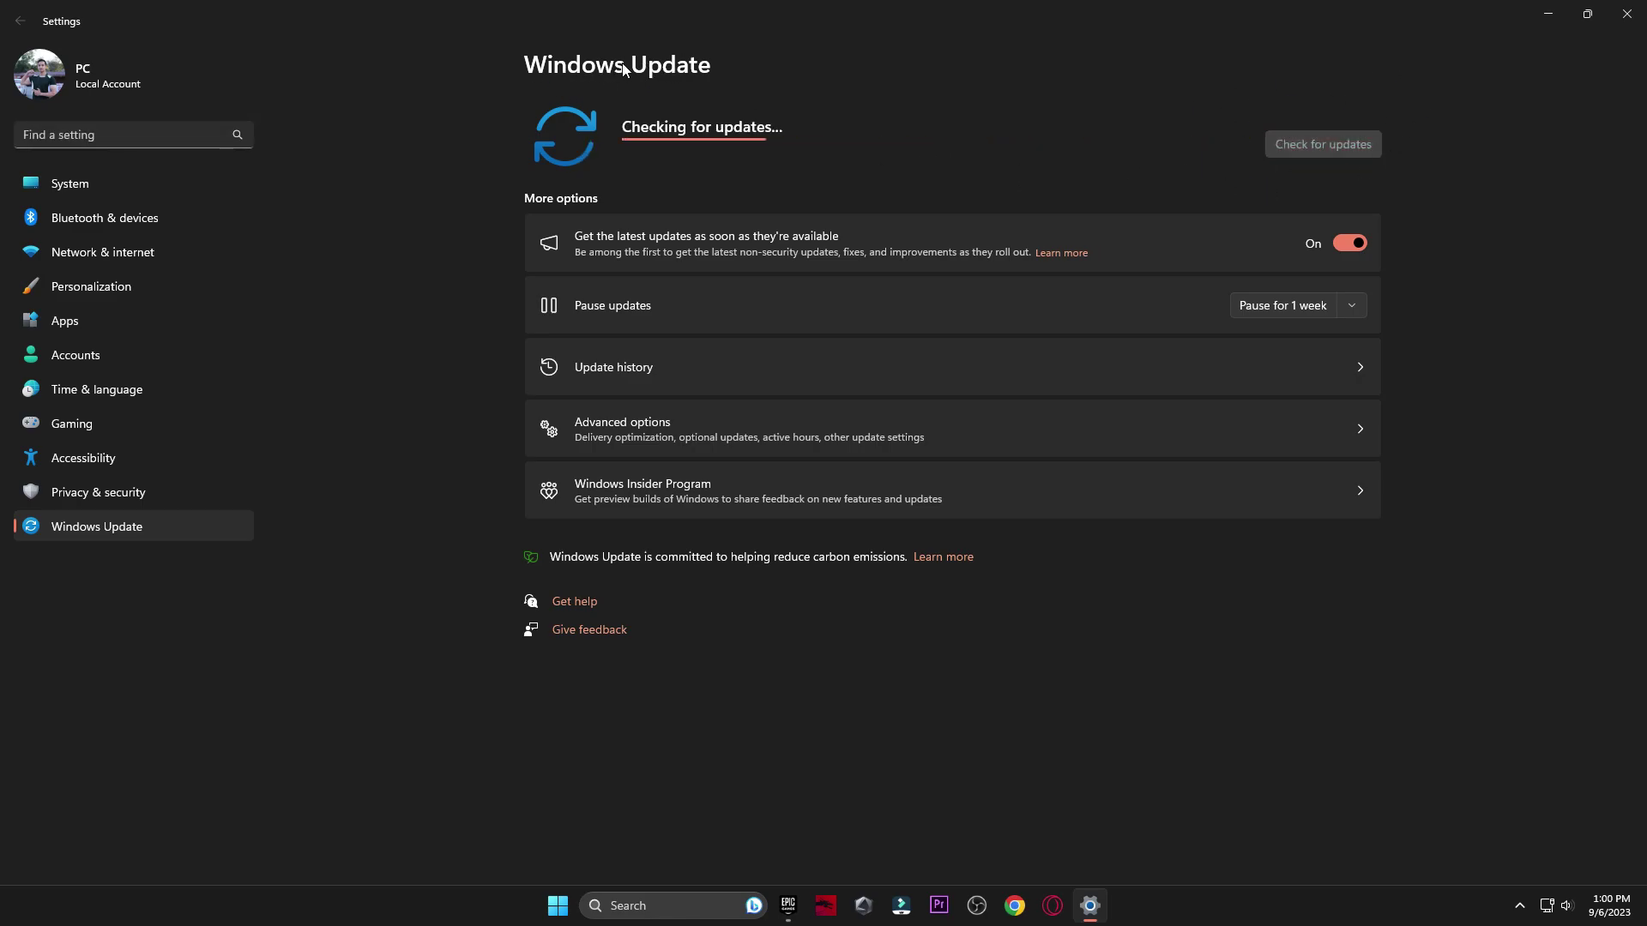
click(1636, 12)
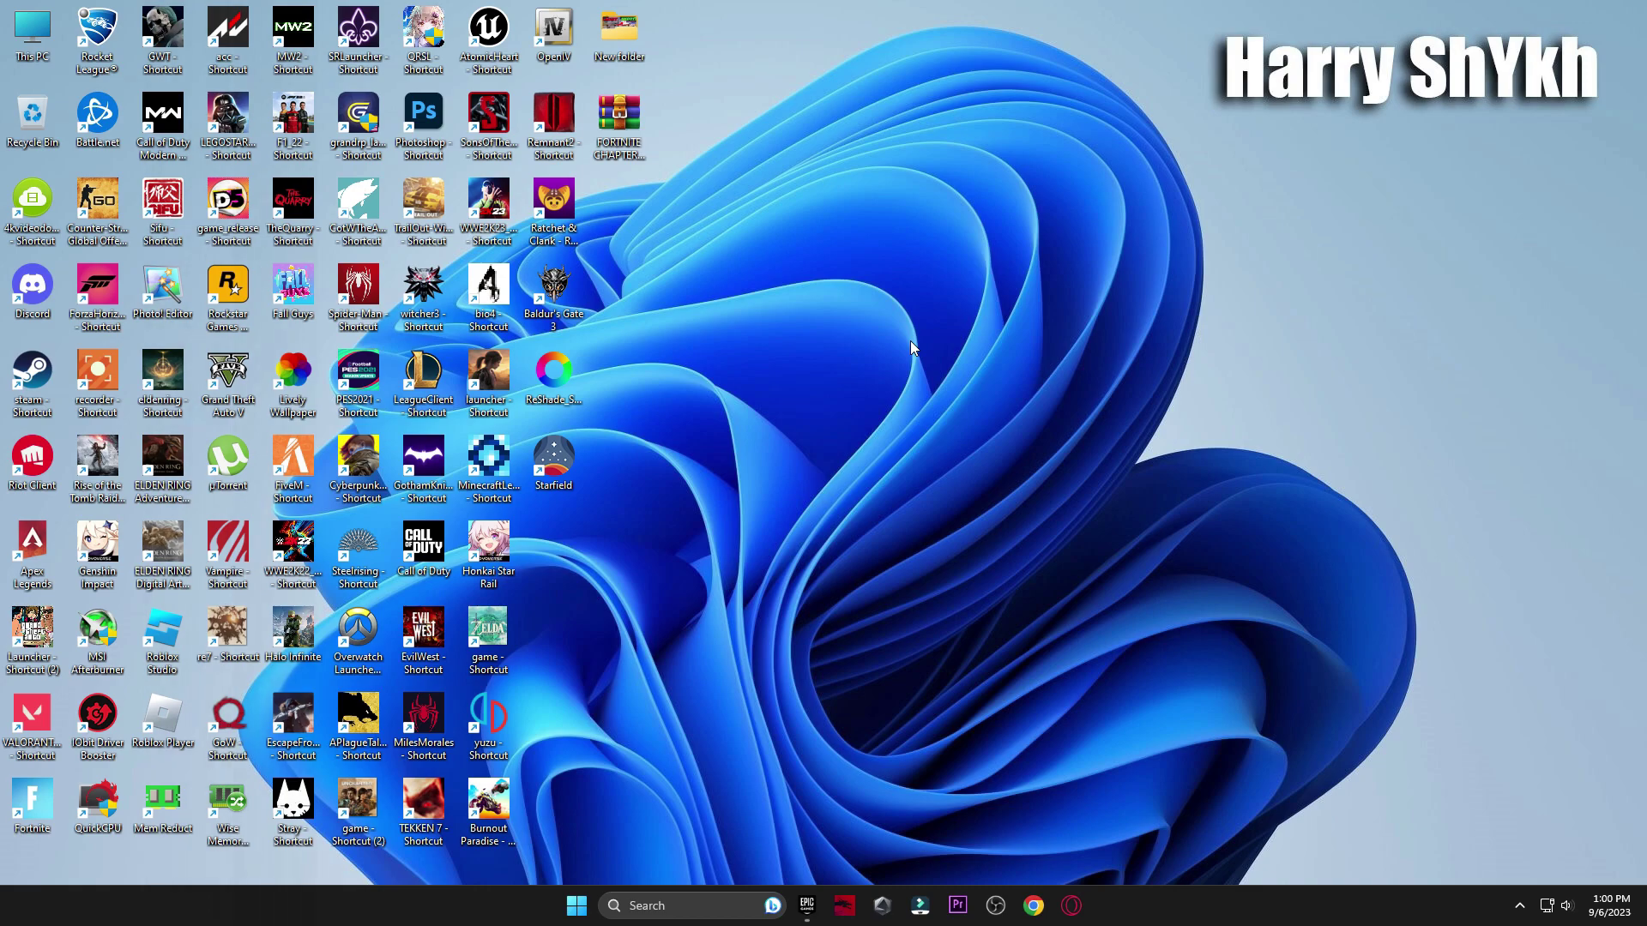
Open Computer Management for This PC and show Device Manager
right_click(35, 33)
click(84, 249)
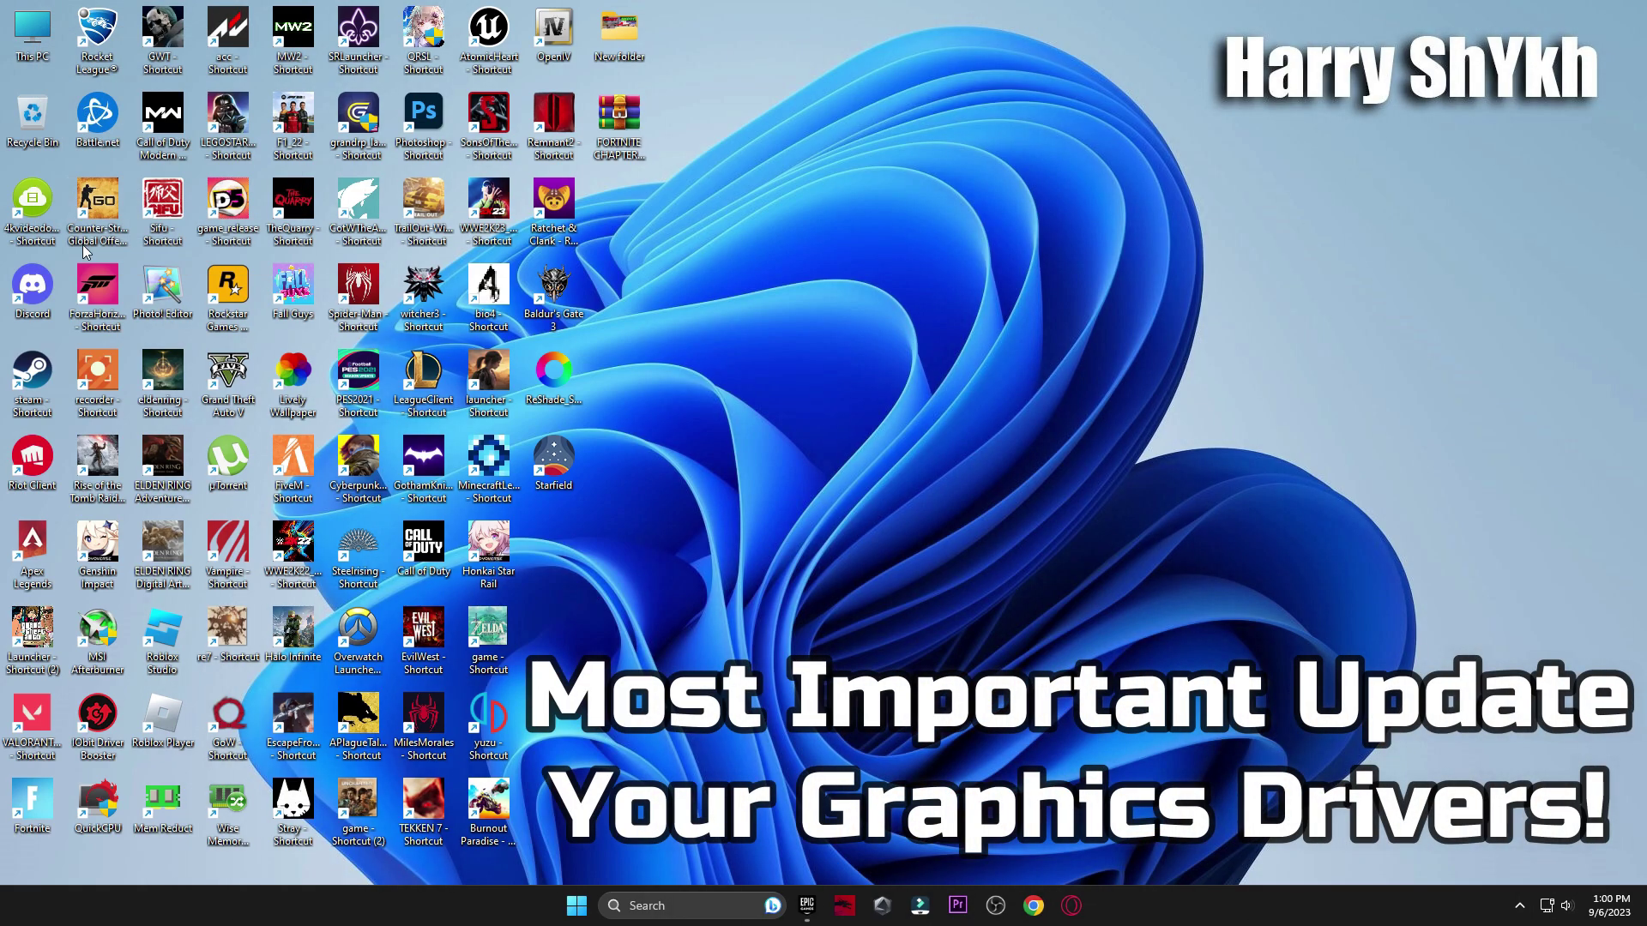
click(137, 299)
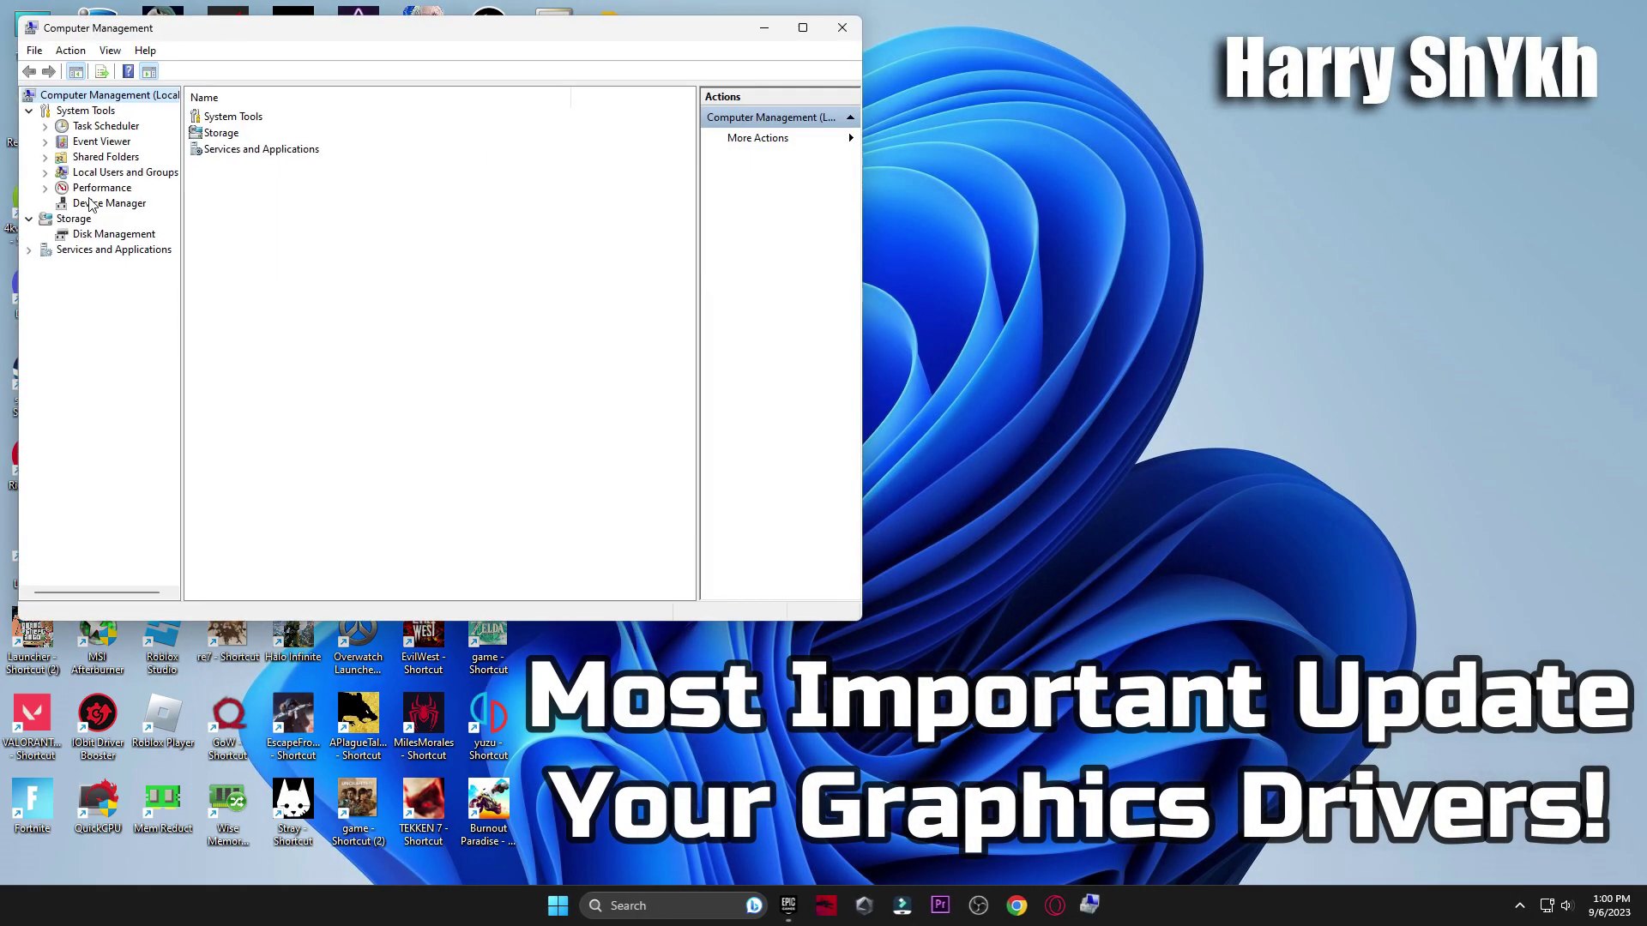
click(109, 204)
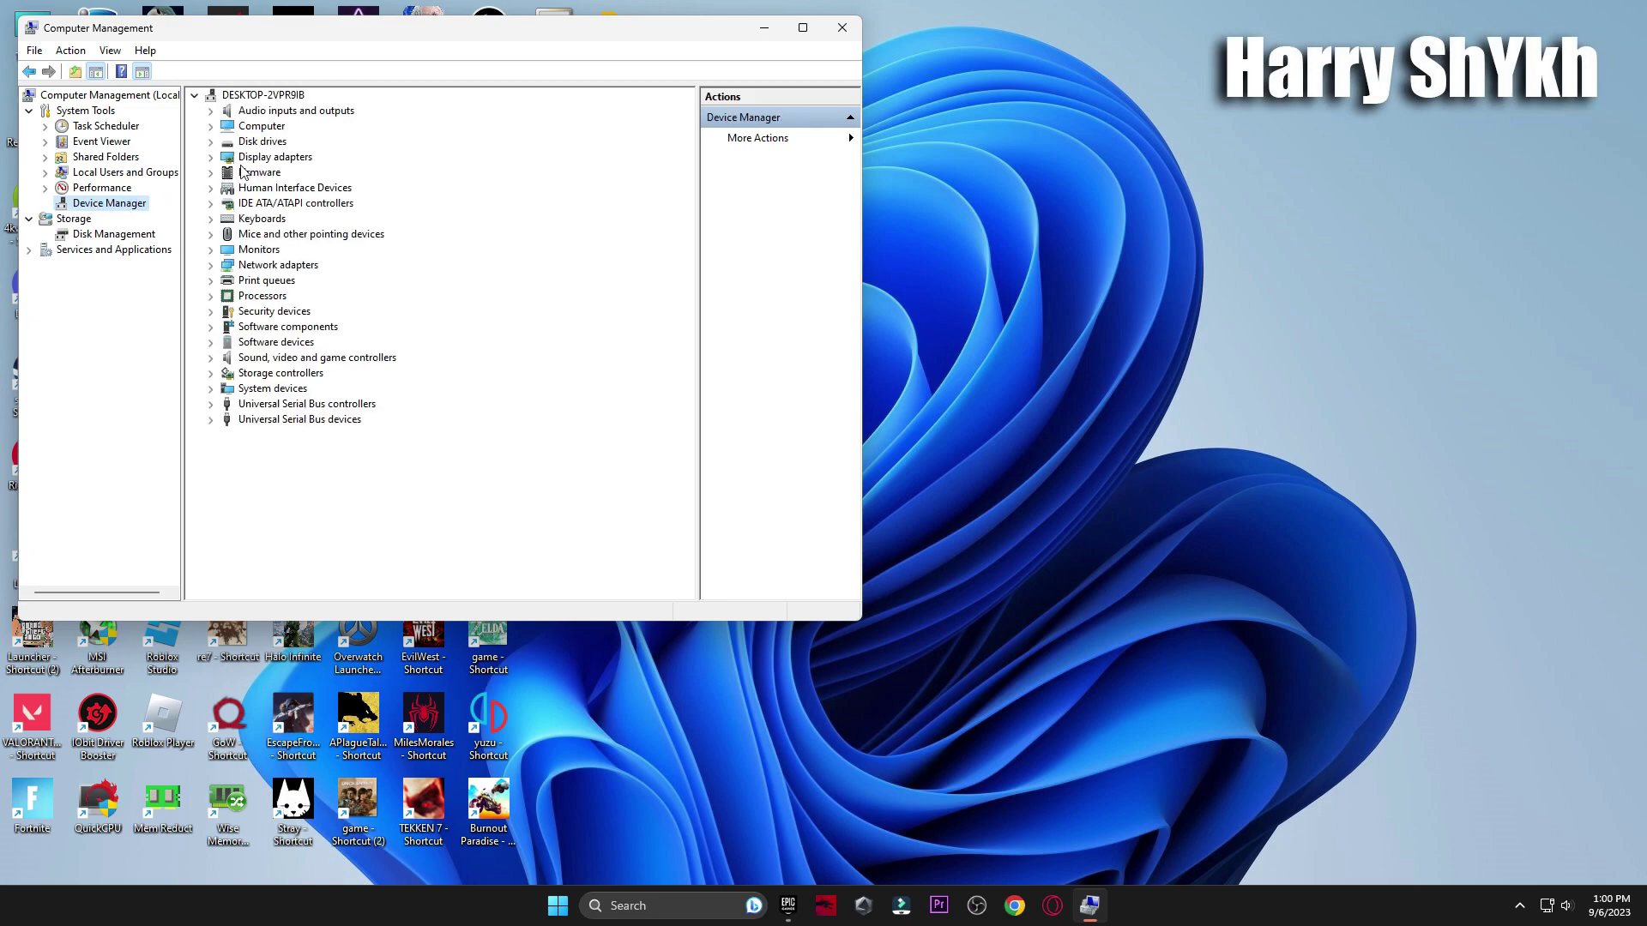
Start a driver update for the graphics card under Display adapters and close Computer Management
double_click(243, 161)
right_click(292, 178)
click(378, 178)
click(689, 158)
click(842, 28)
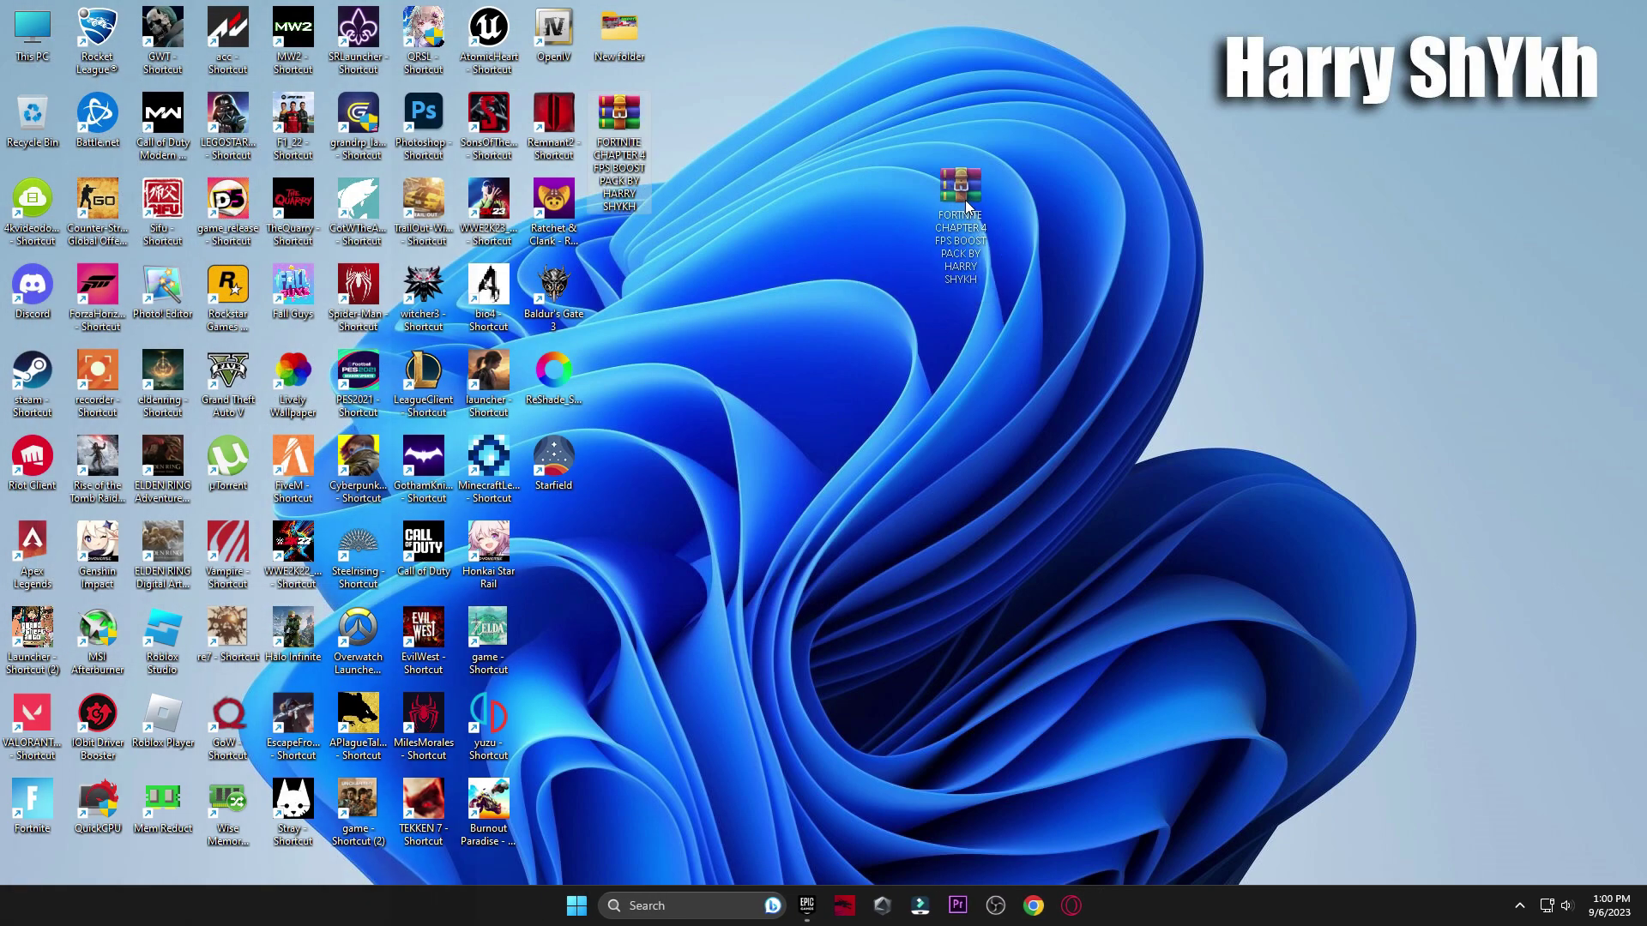
Extract the Fortnite Chapter 4 FPS Boost Pack archive on the desktop with WinRAR and place the extracted folder beside it
drag(965, 199, 965, 202)
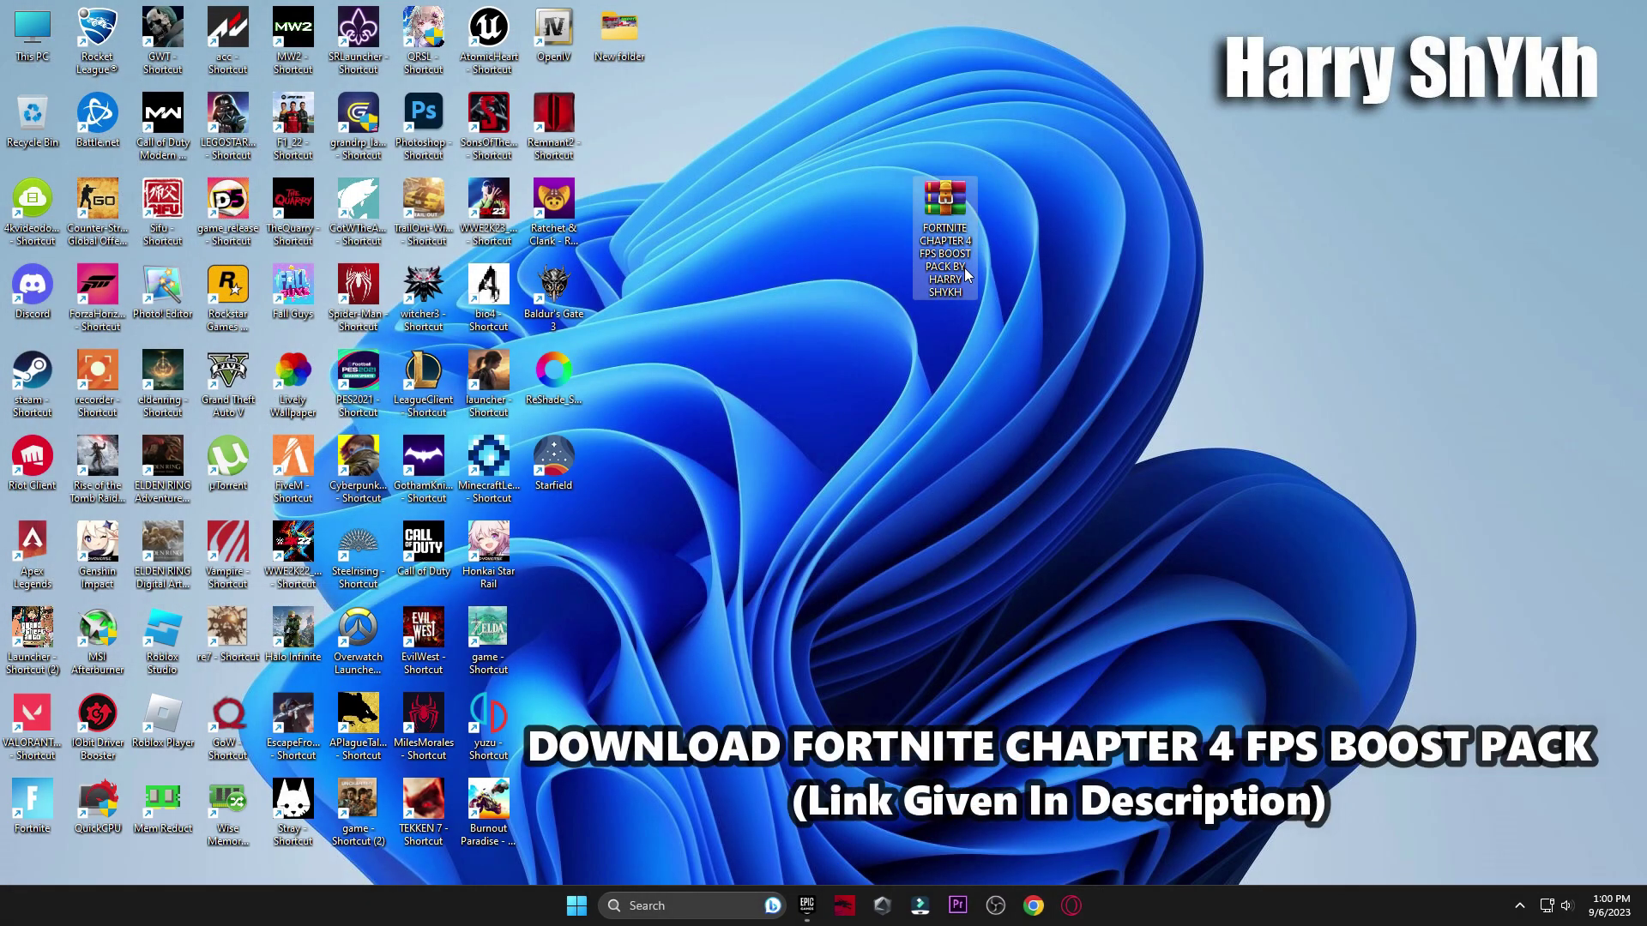
right_click(950, 241)
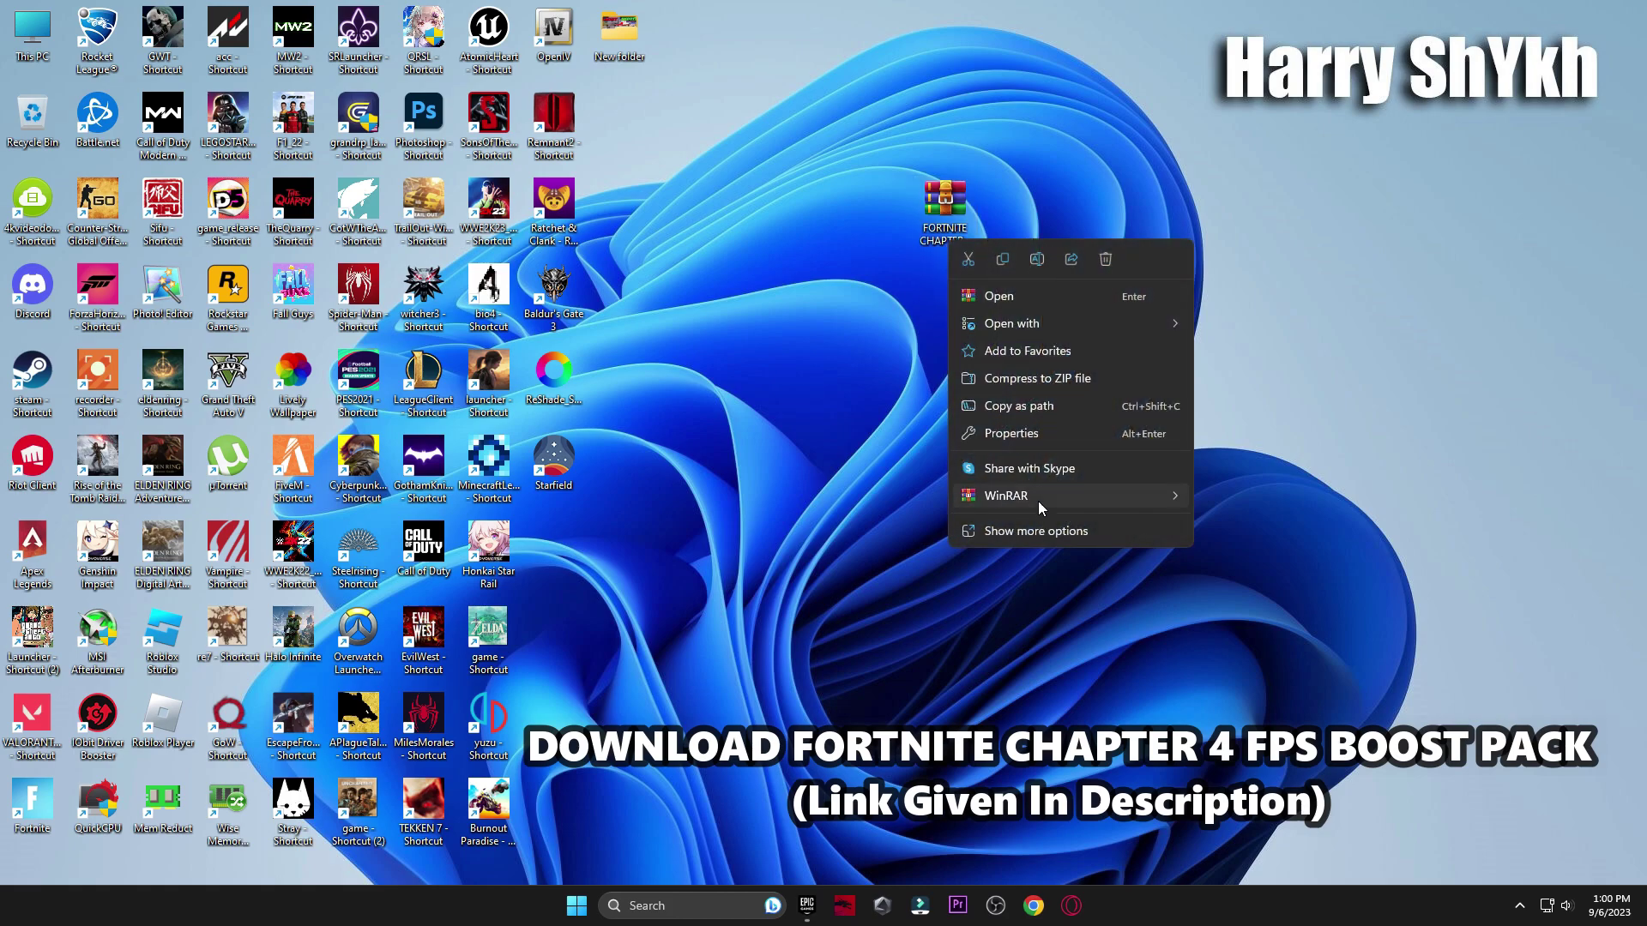
mouse_move(1036, 496)
click(1256, 581)
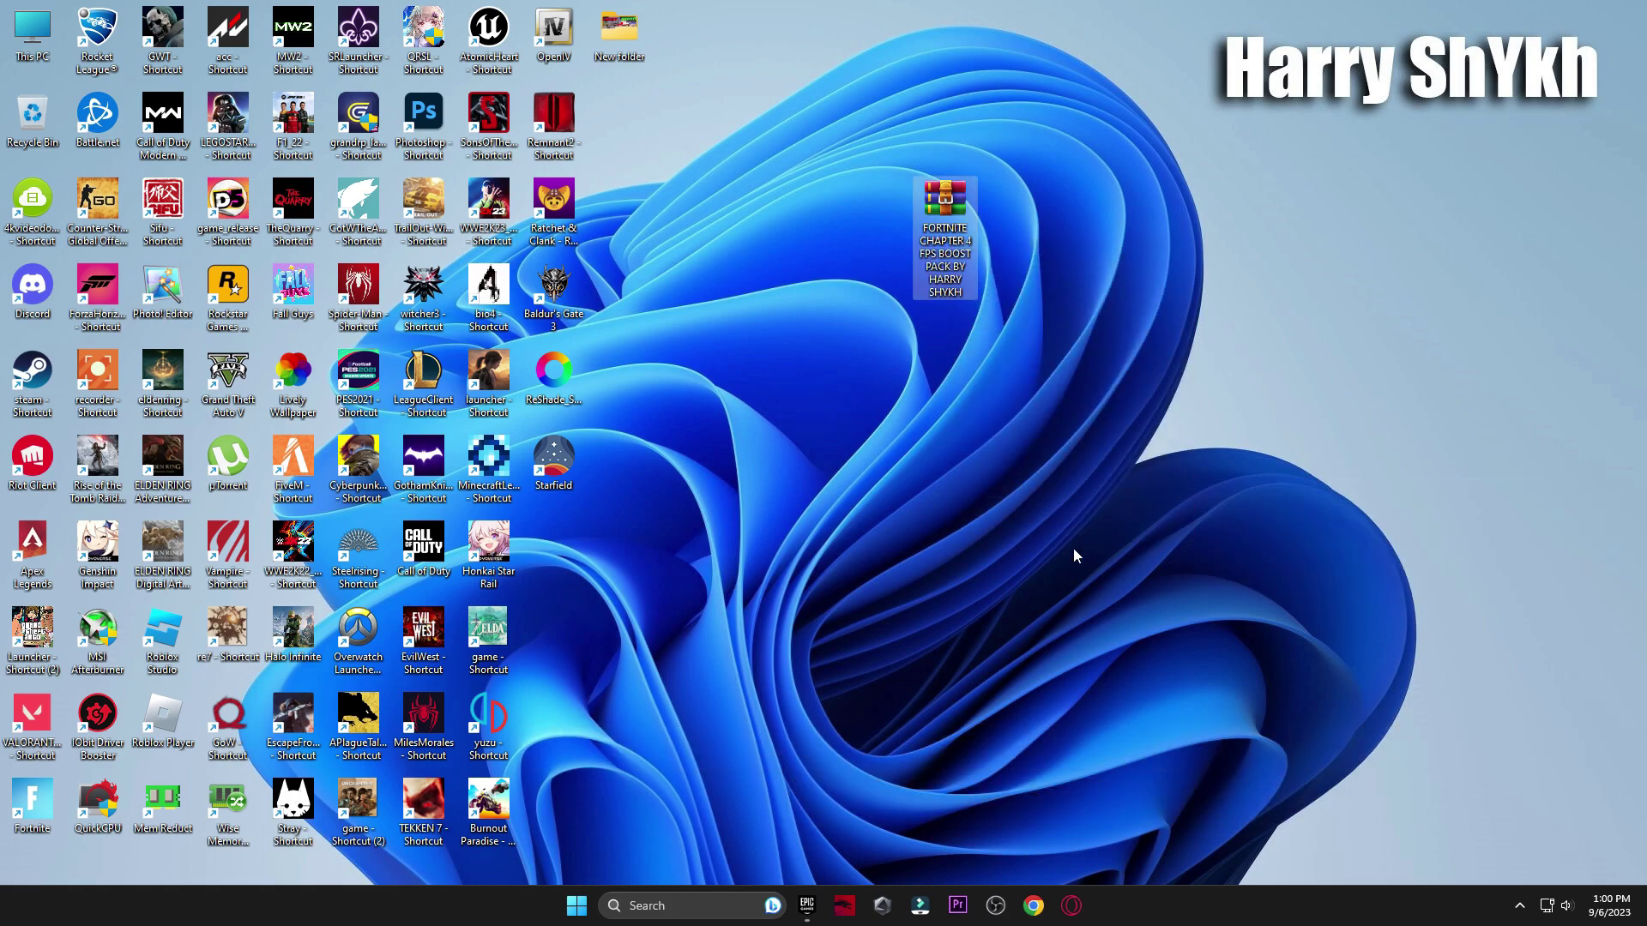
drag(553, 548, 860, 274)
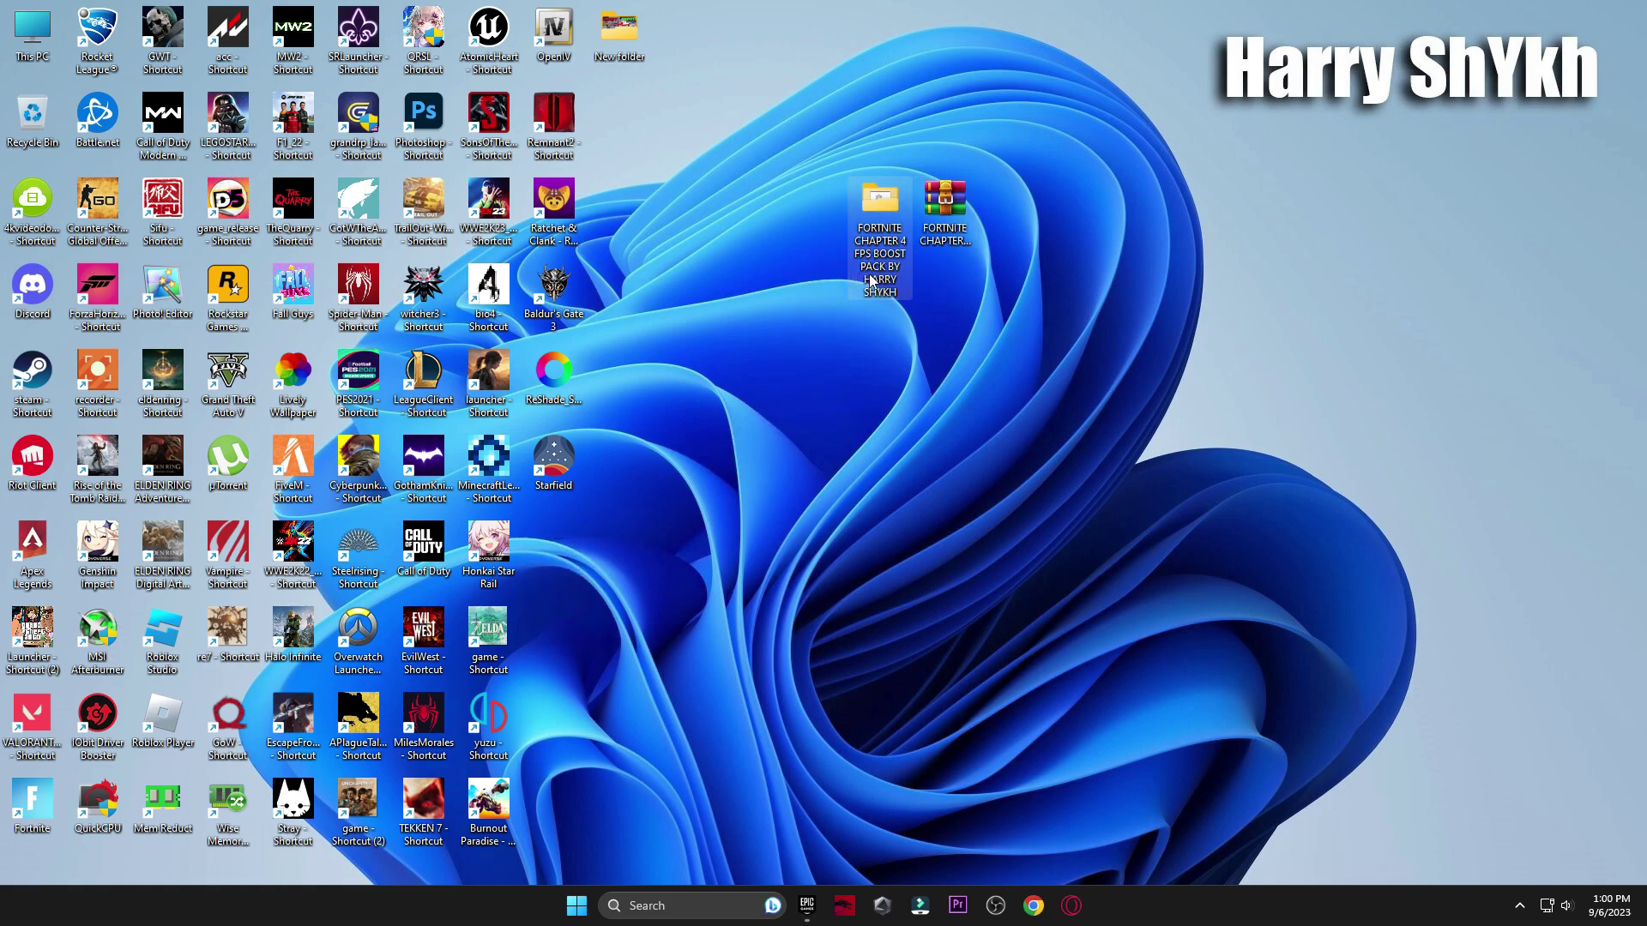
Launch Create A Restore Point from the extracted pack's 0 Start folder and bring System Properties into clear view
double_click(868, 221)
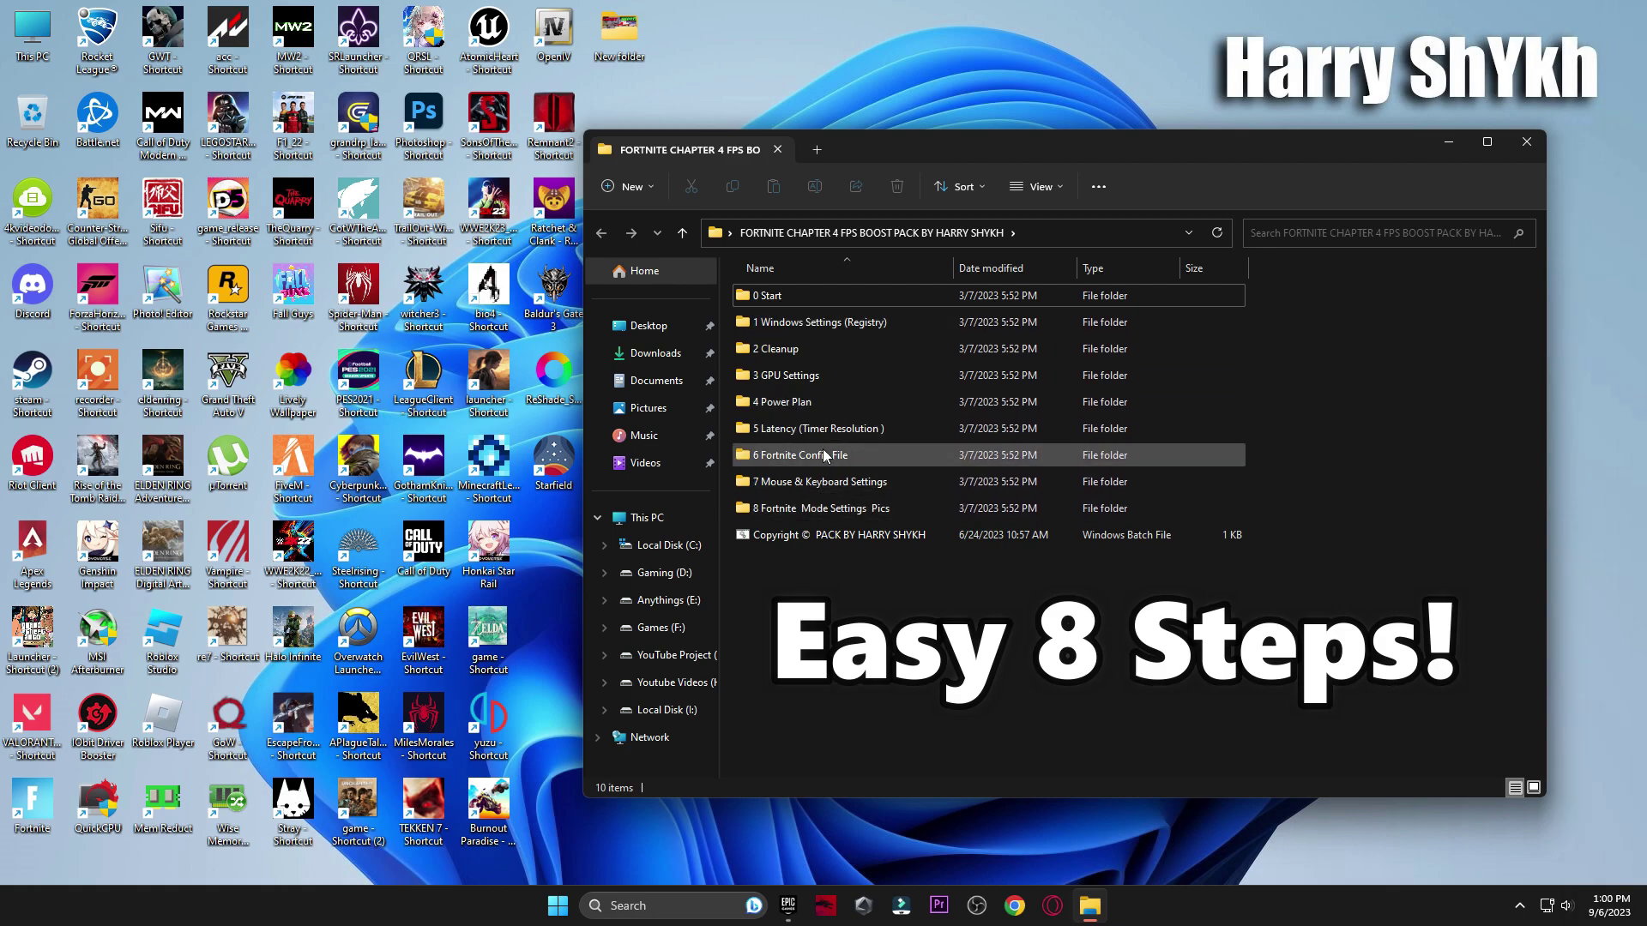
double_click(757, 296)
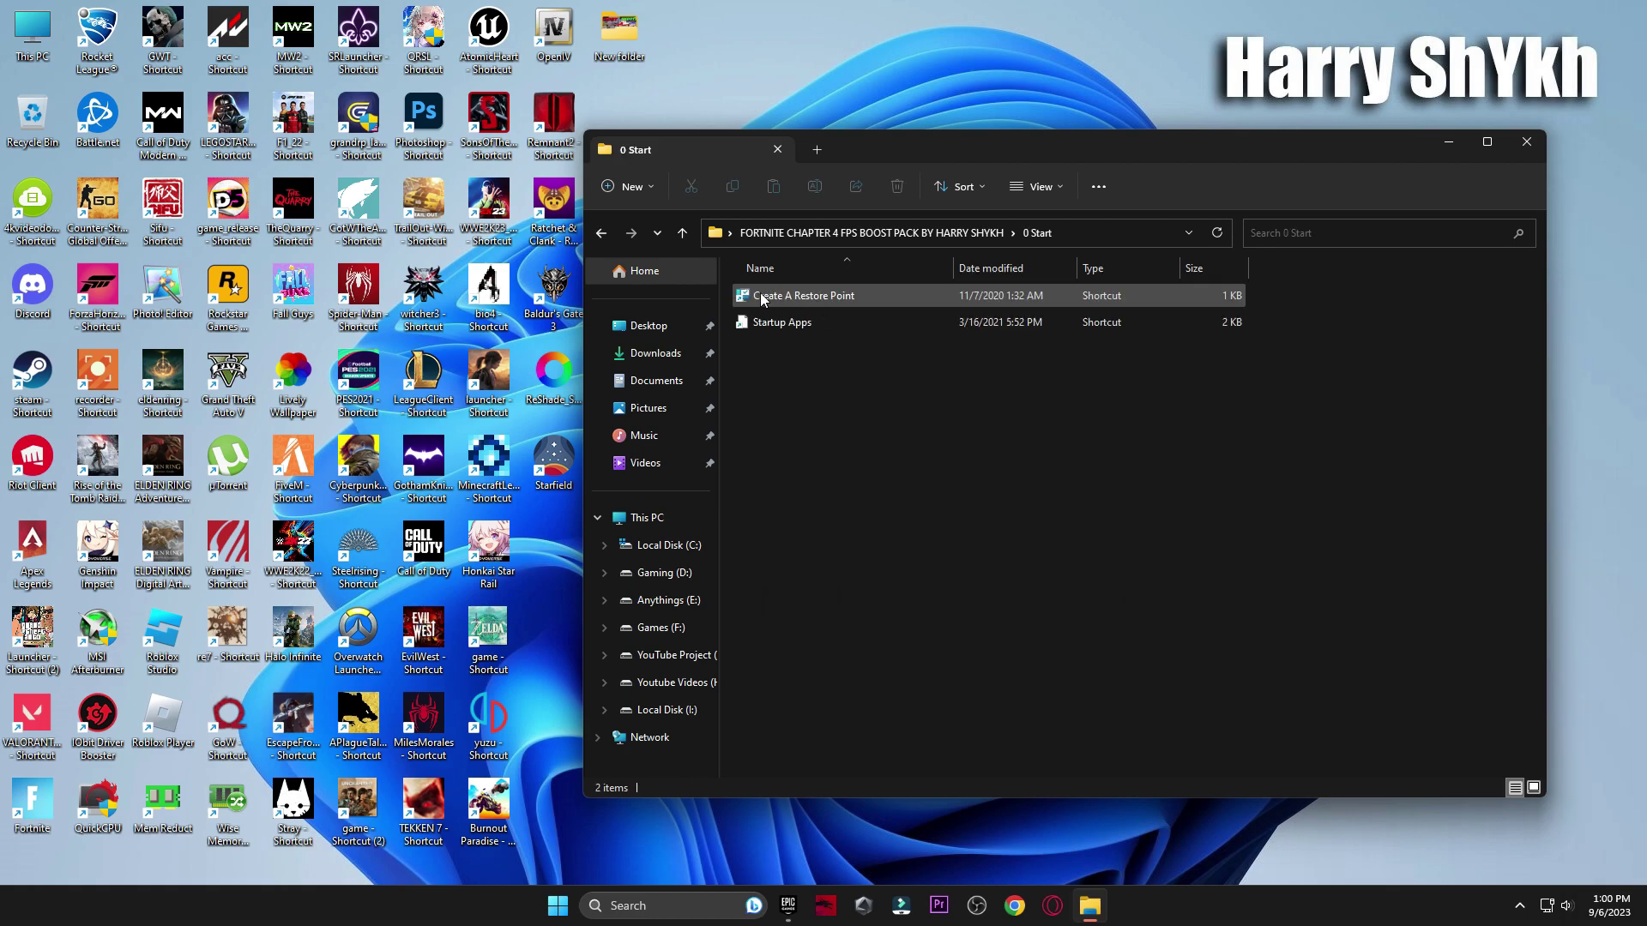
double_click(757, 298)
click(1448, 142)
drag(282, 32, 1025, 92)
Configure Local Disk (C:) with the Turn on system protection option
scroll(878, 319, down, 1)
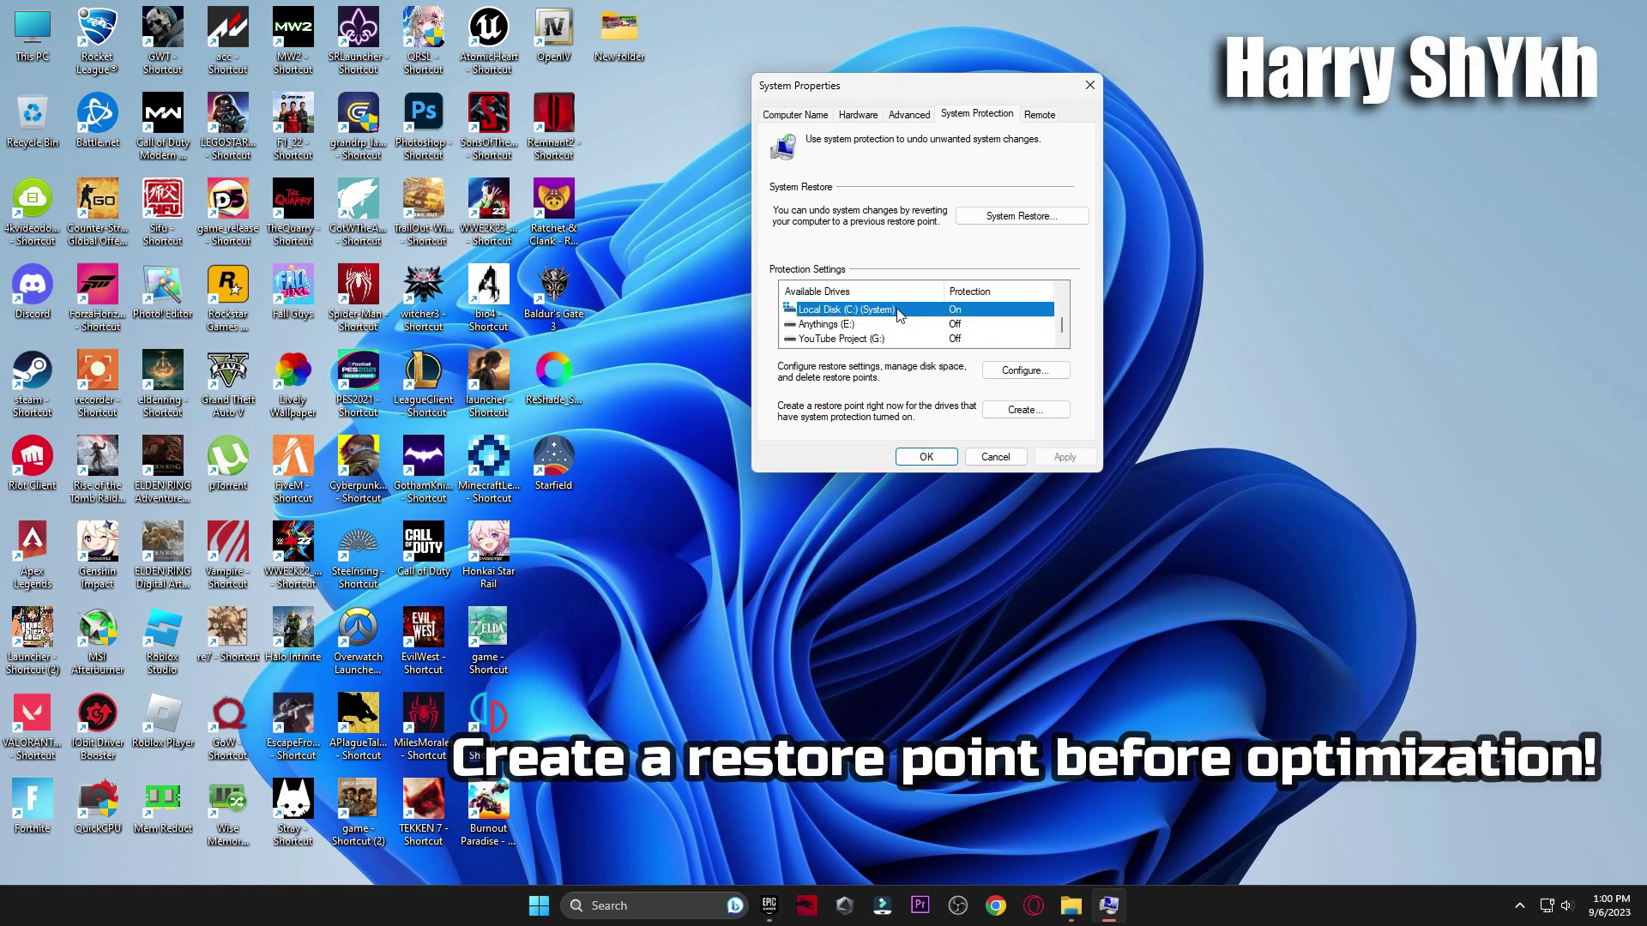
click(1025, 372)
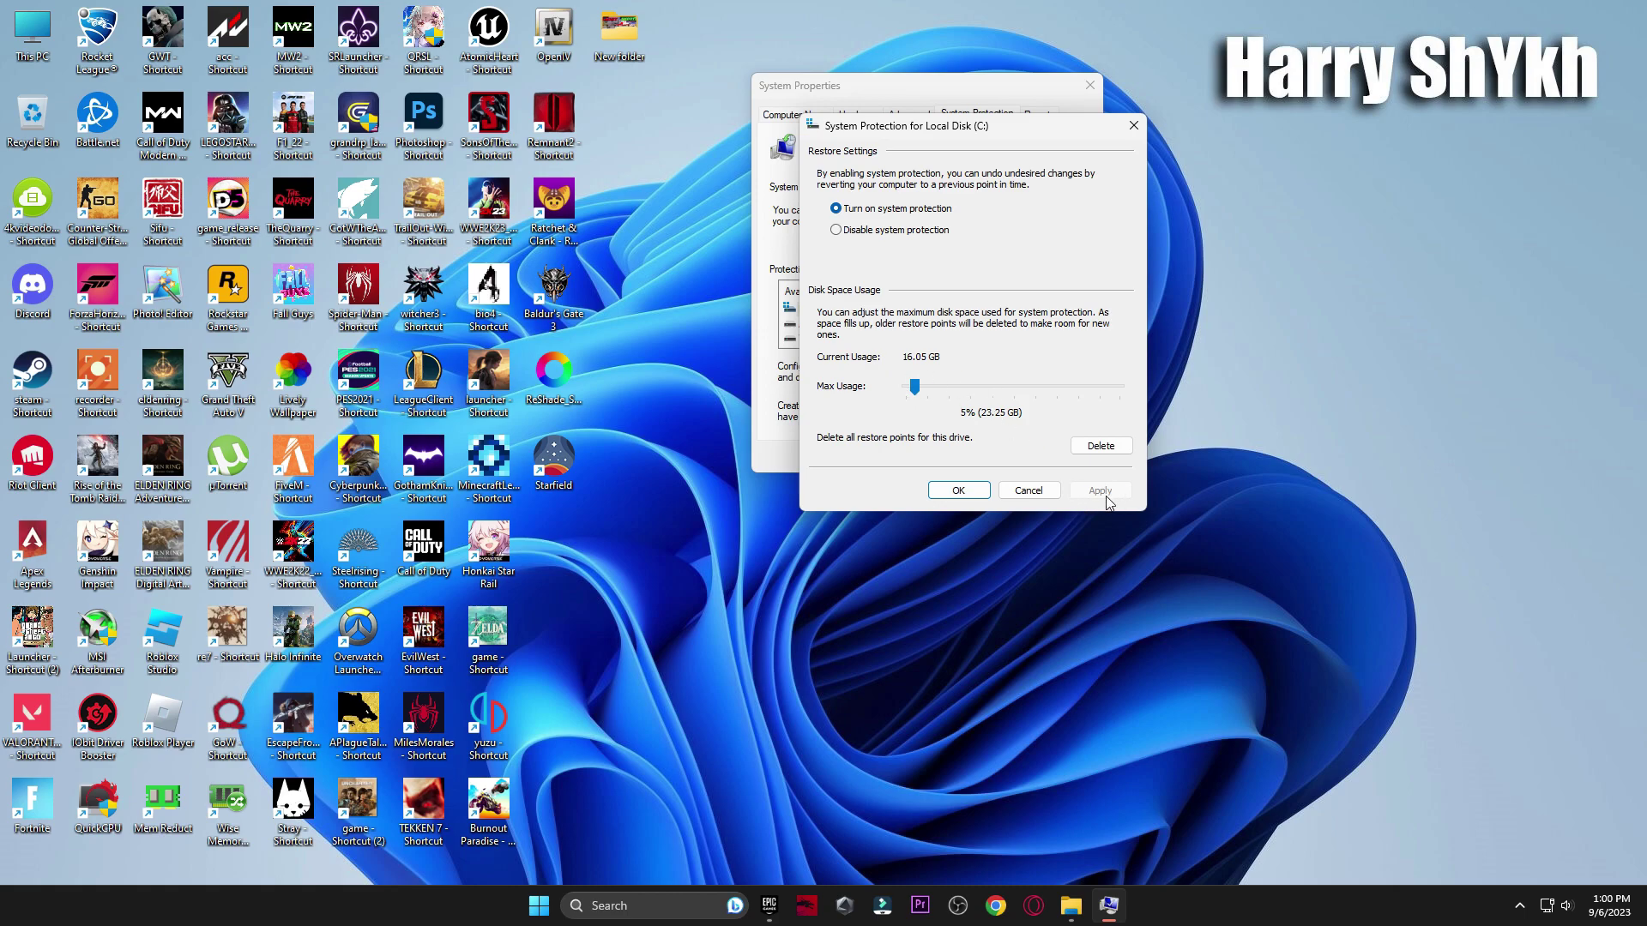
click(958, 490)
Create a restore point described as "backup" and close System Properties
click(1025, 410)
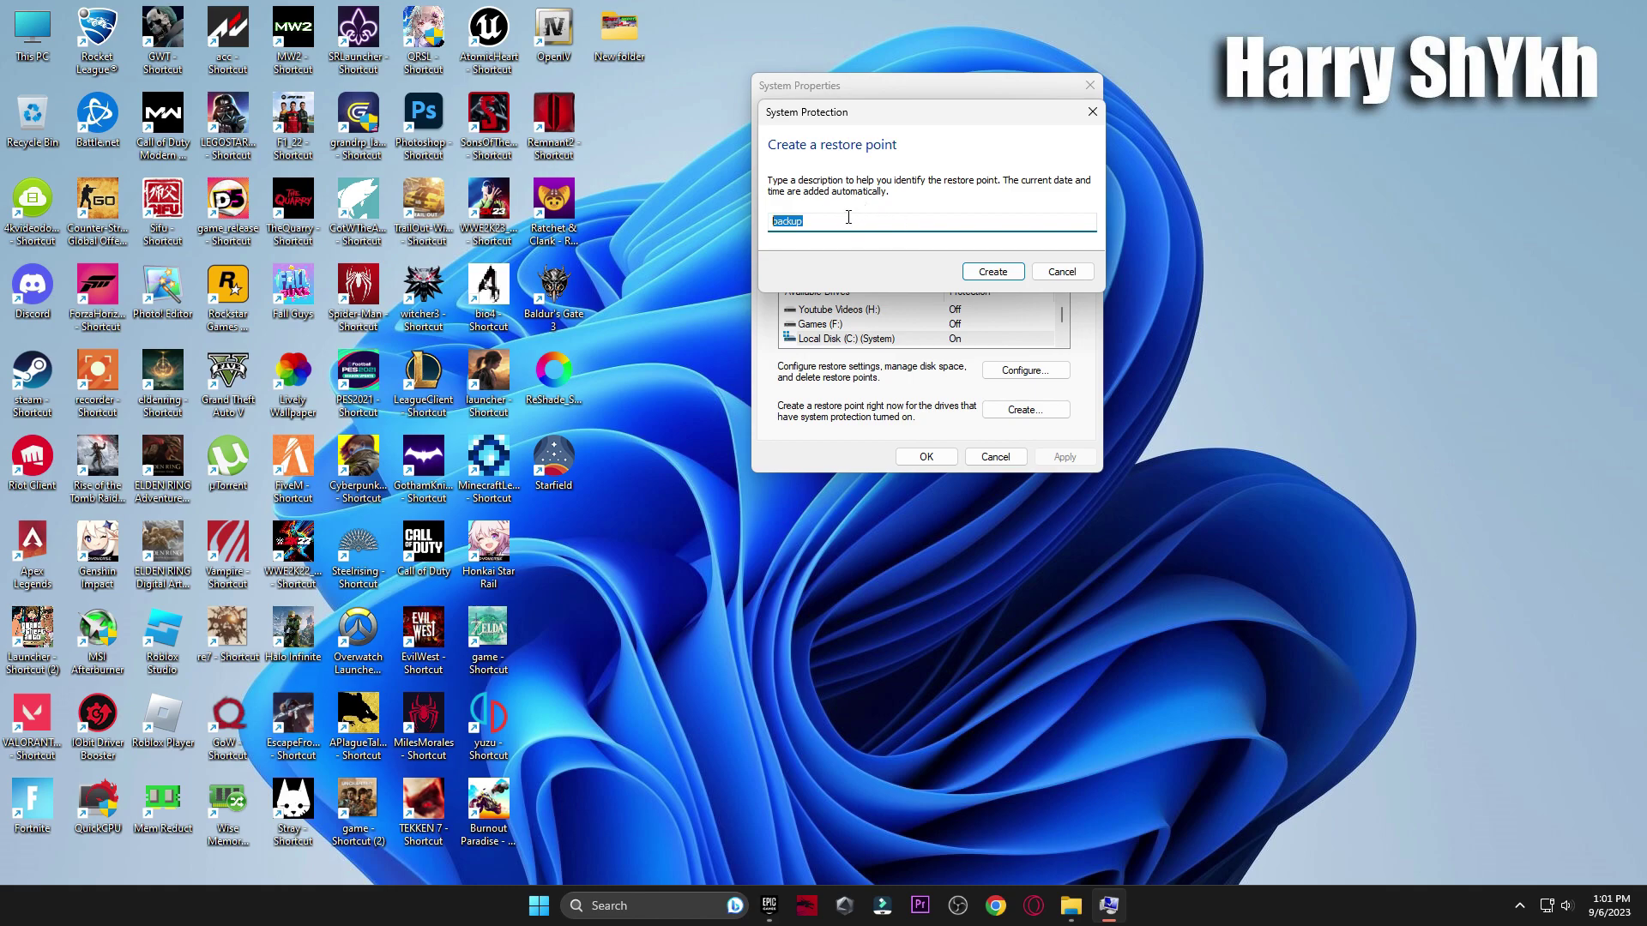
click(967, 271)
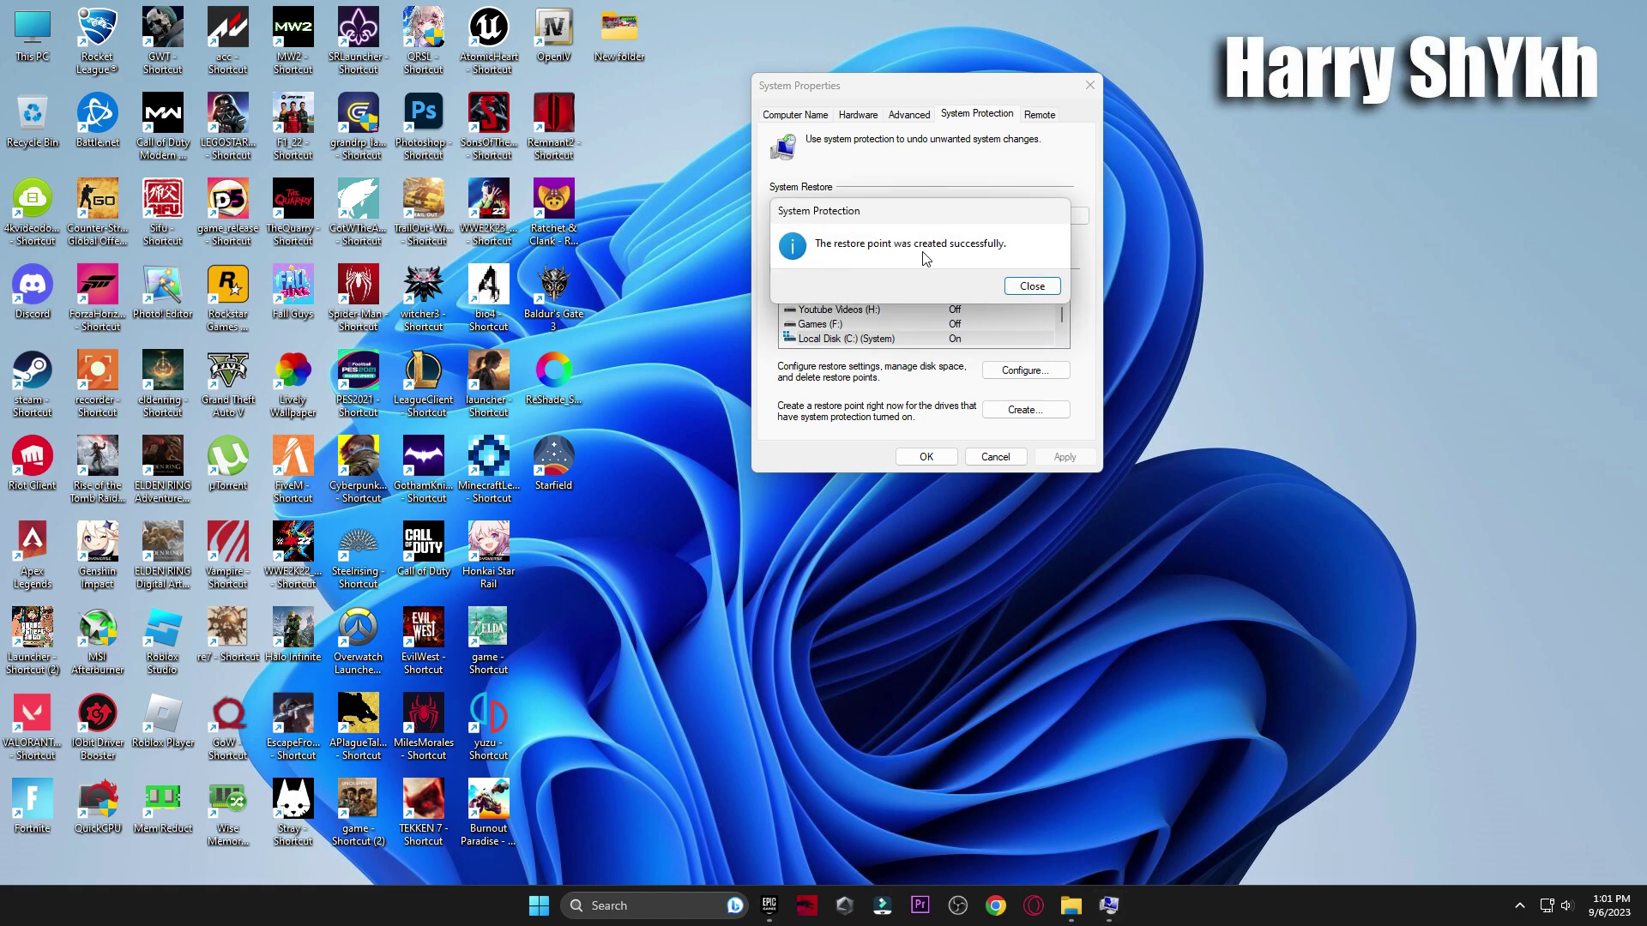
click(1029, 286)
click(936, 459)
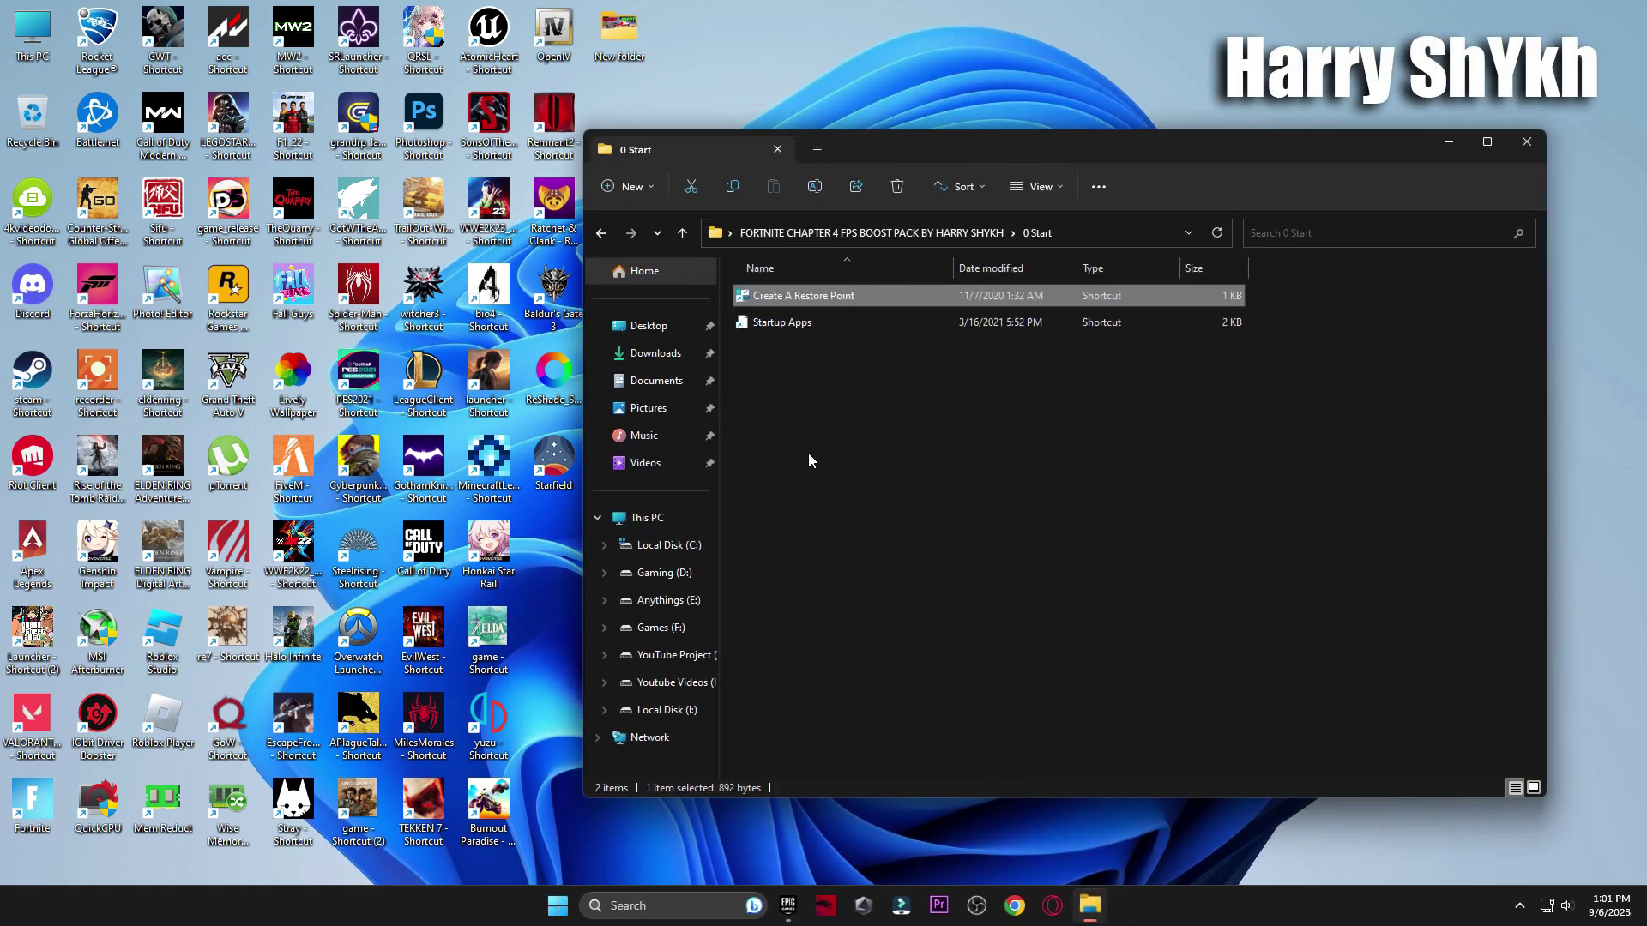
Open Startup Apps from the 0 Start folder and review which programs are enabled or disabled at startup
double_click(789, 322)
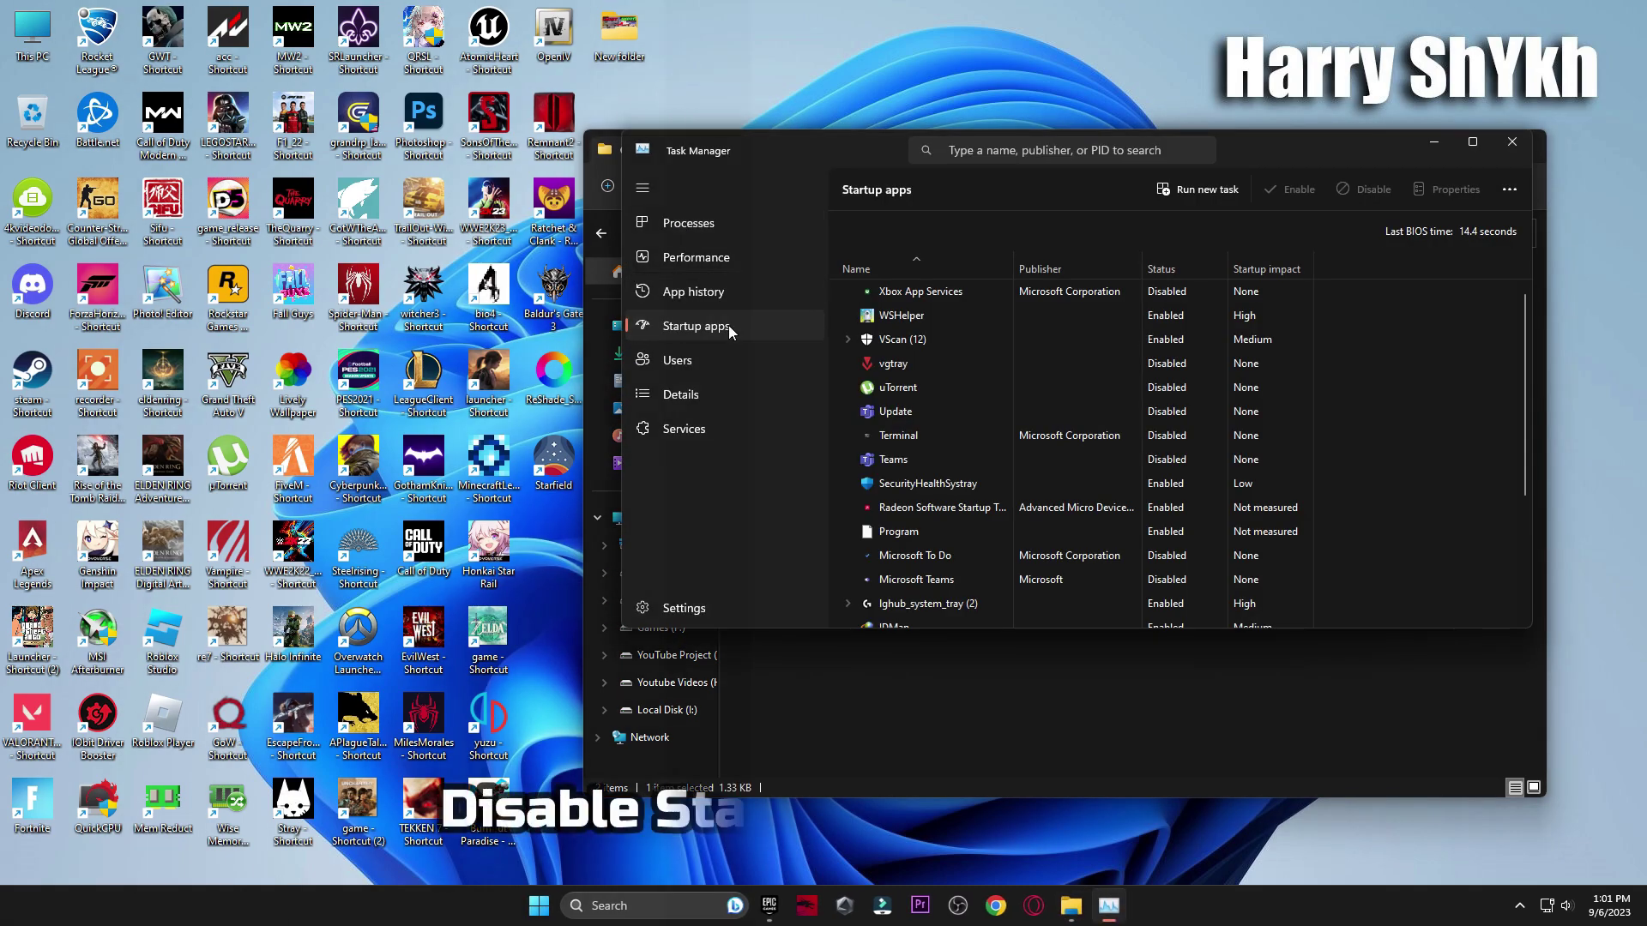
scroll(1003, 412, down, 3)
scroll(1135, 503, down, 2)
scroll(1094, 449, up, 5)
click(1029, 387)
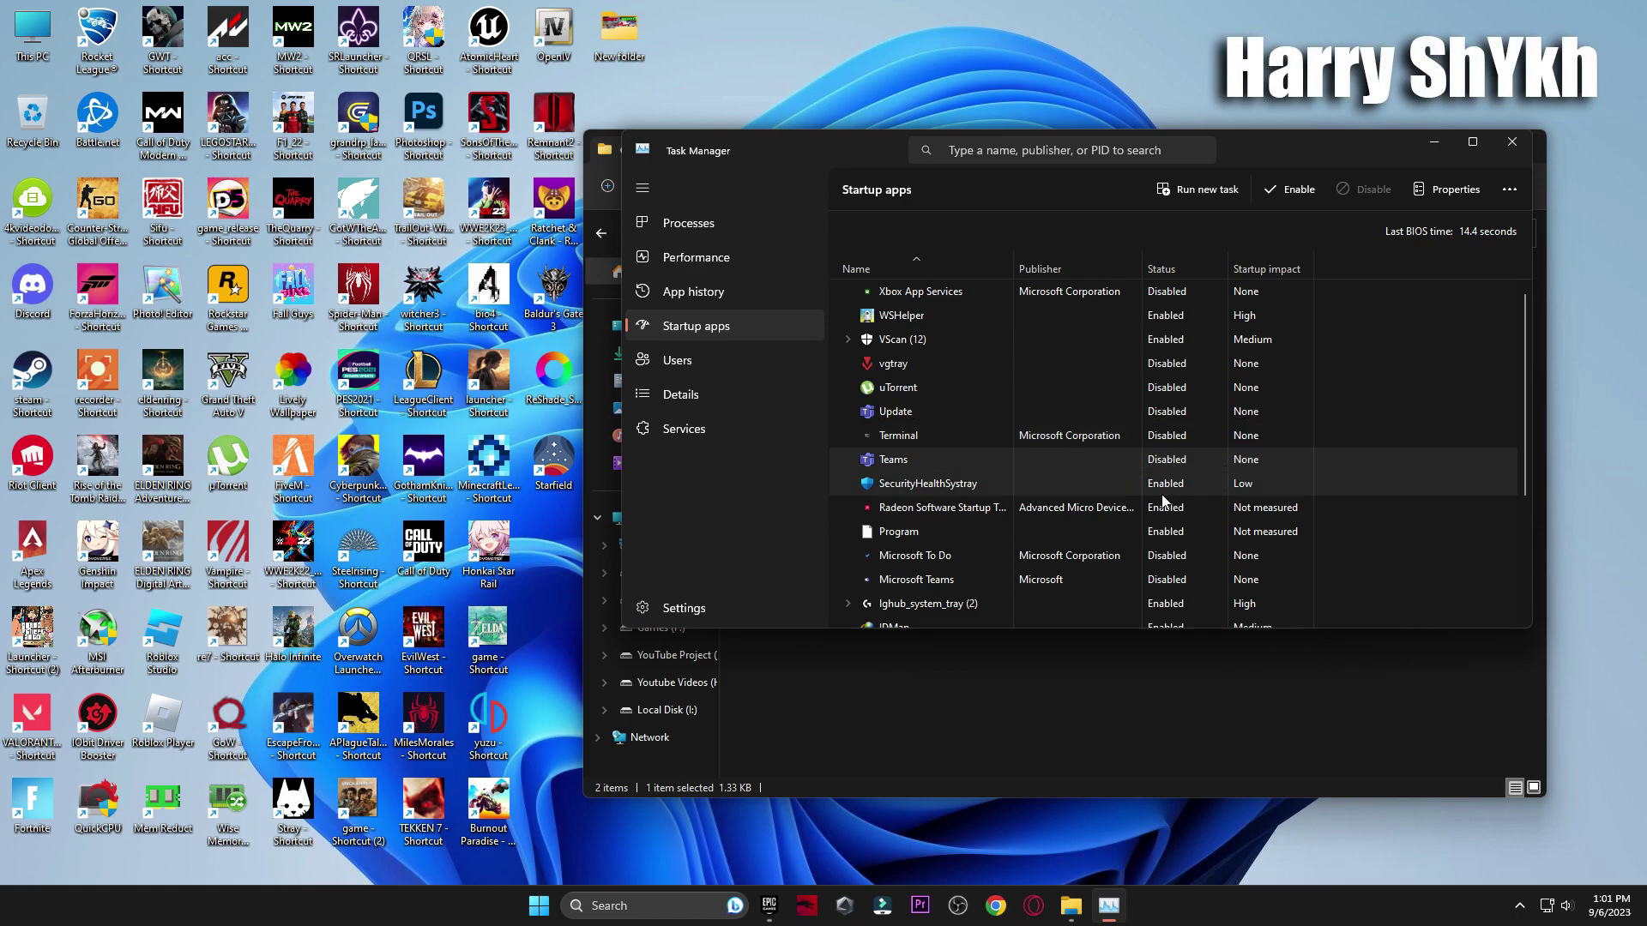
scroll(1132, 557, down, 5)
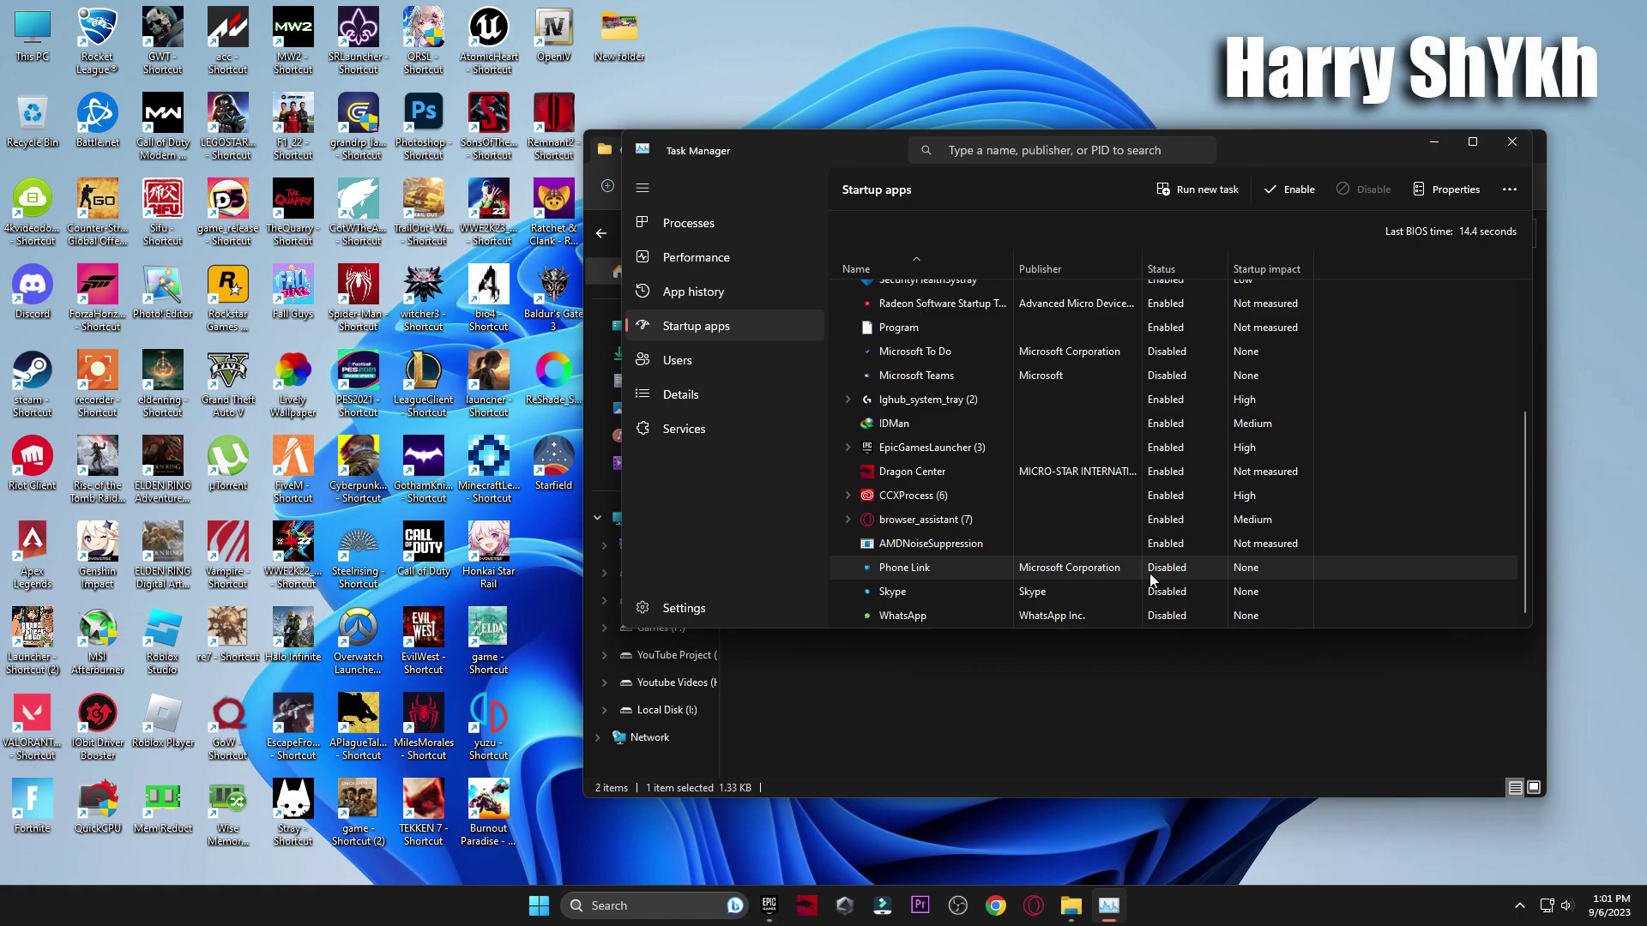
click(1133, 611)
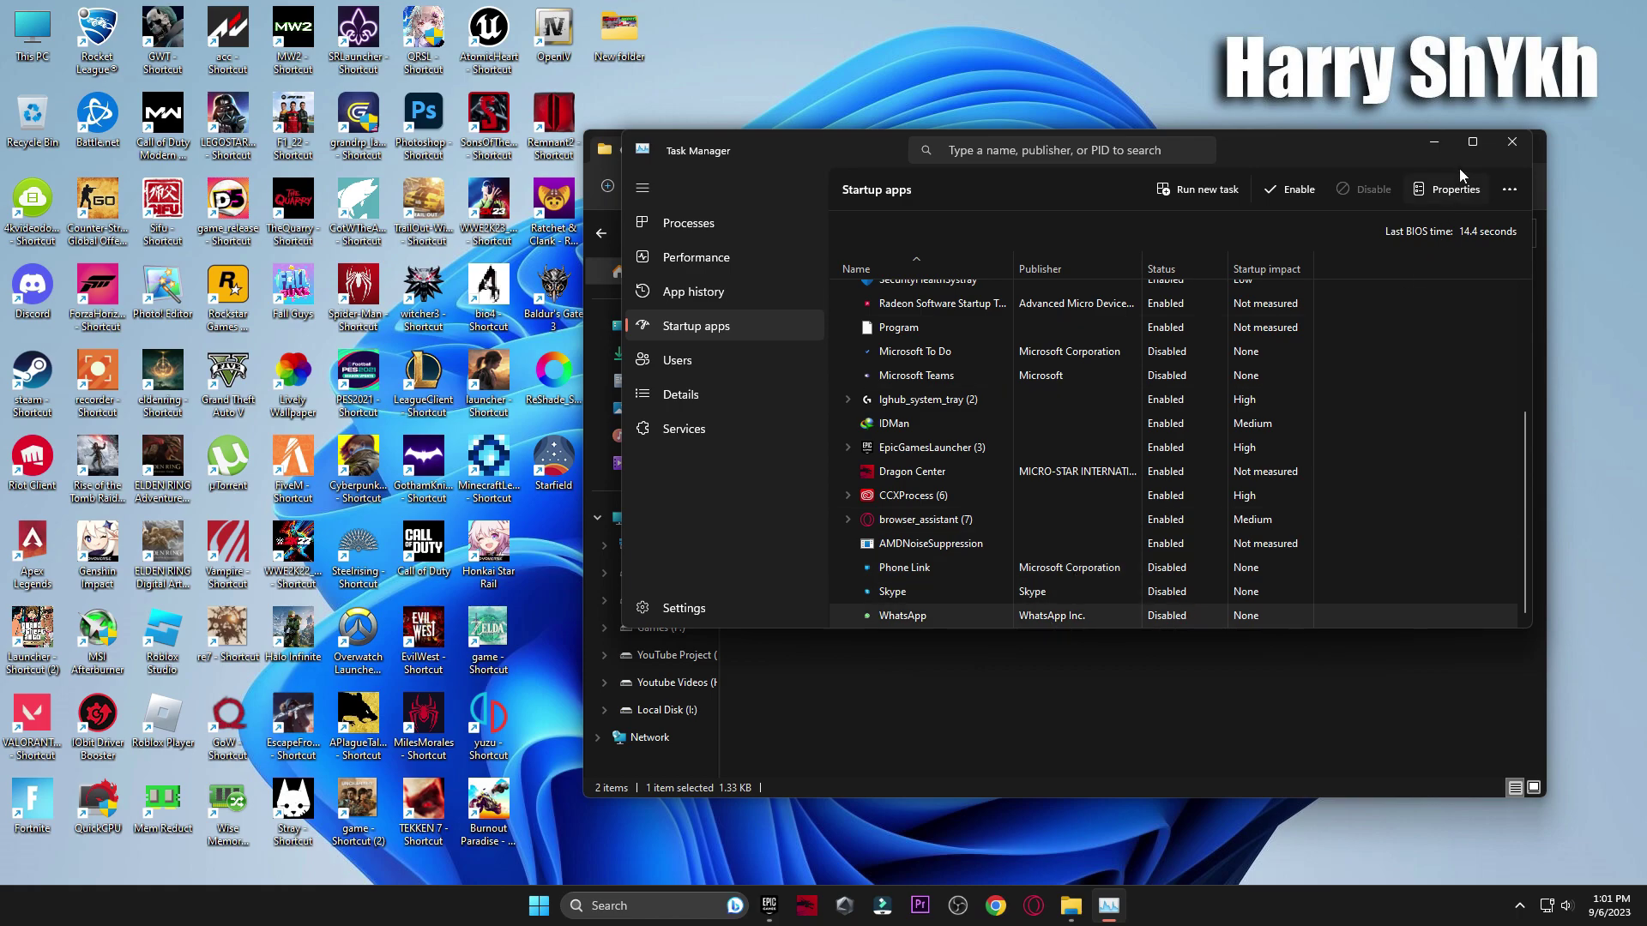
Close Task Manager and open the pack's 1 Windows Settings (Registry) folder
click(1509, 142)
click(601, 232)
double_click(776, 323)
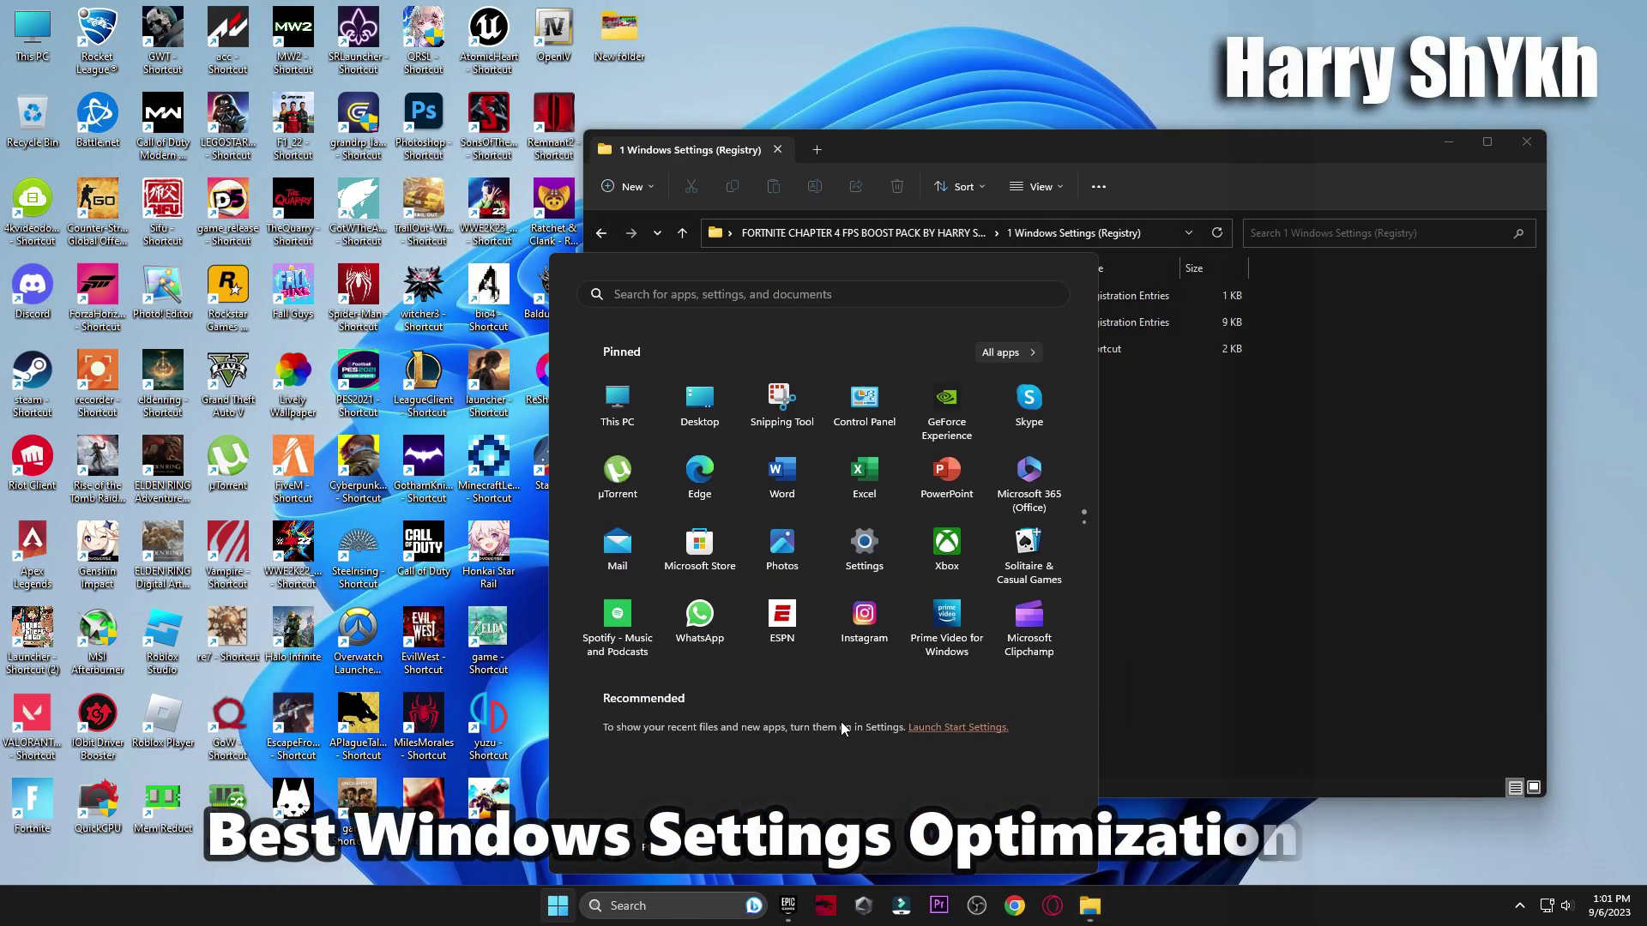
key(super)
click(865, 549)
scroll(477, 364, down, 3)
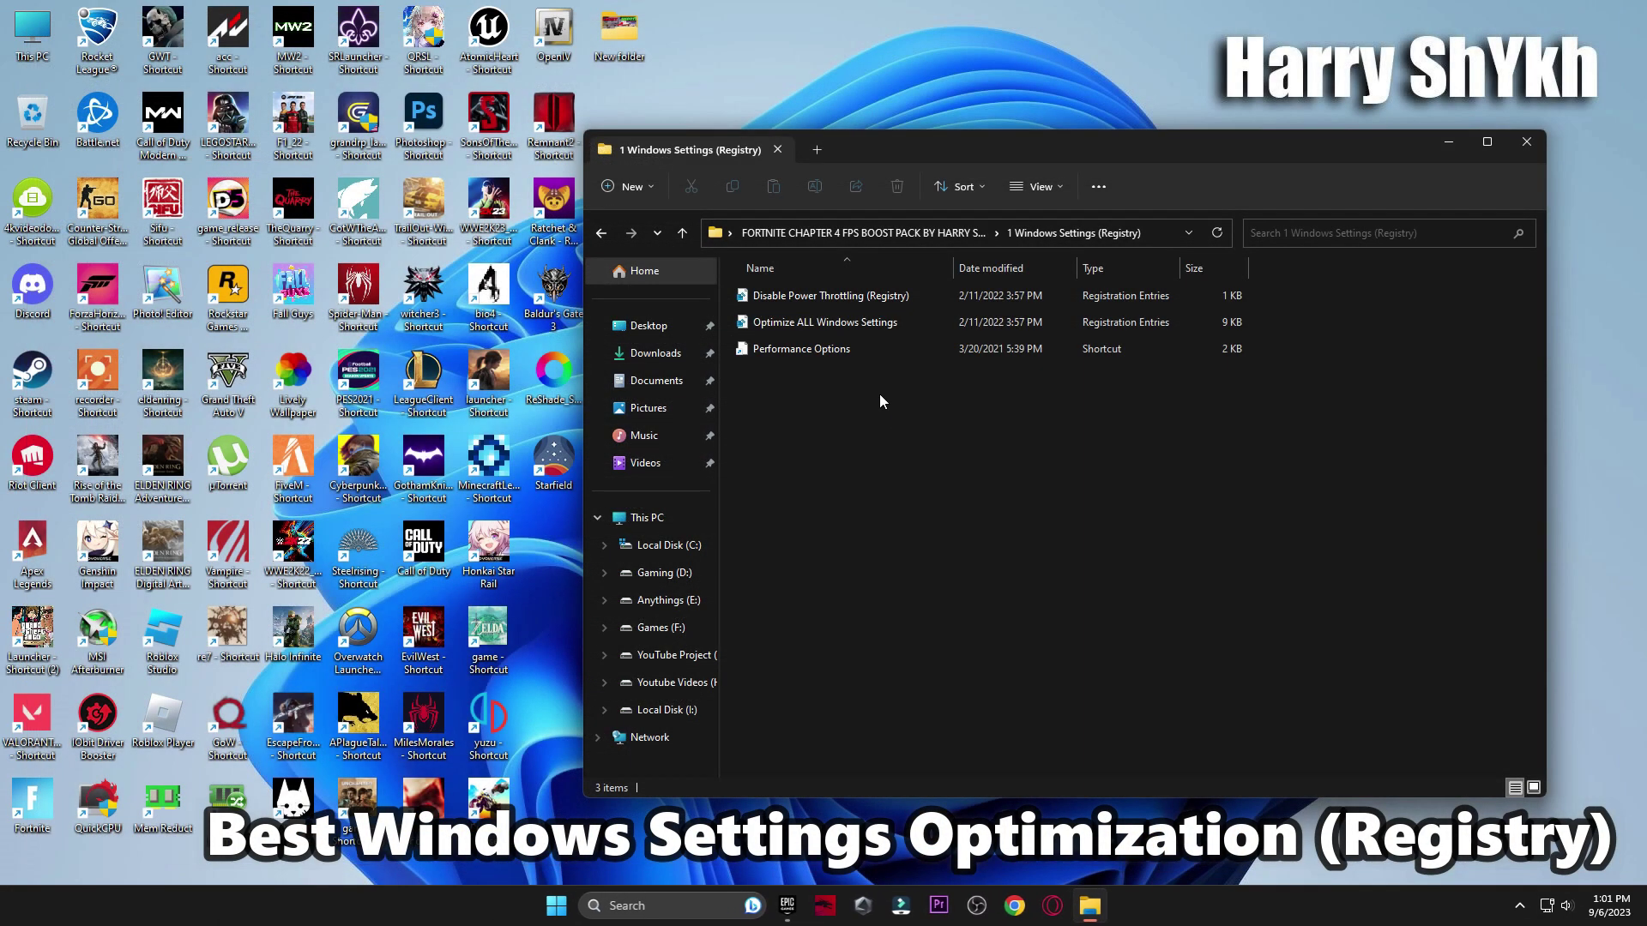
Merge the Optimize ALL Windows Settings entries into the registry
double_click(851, 324)
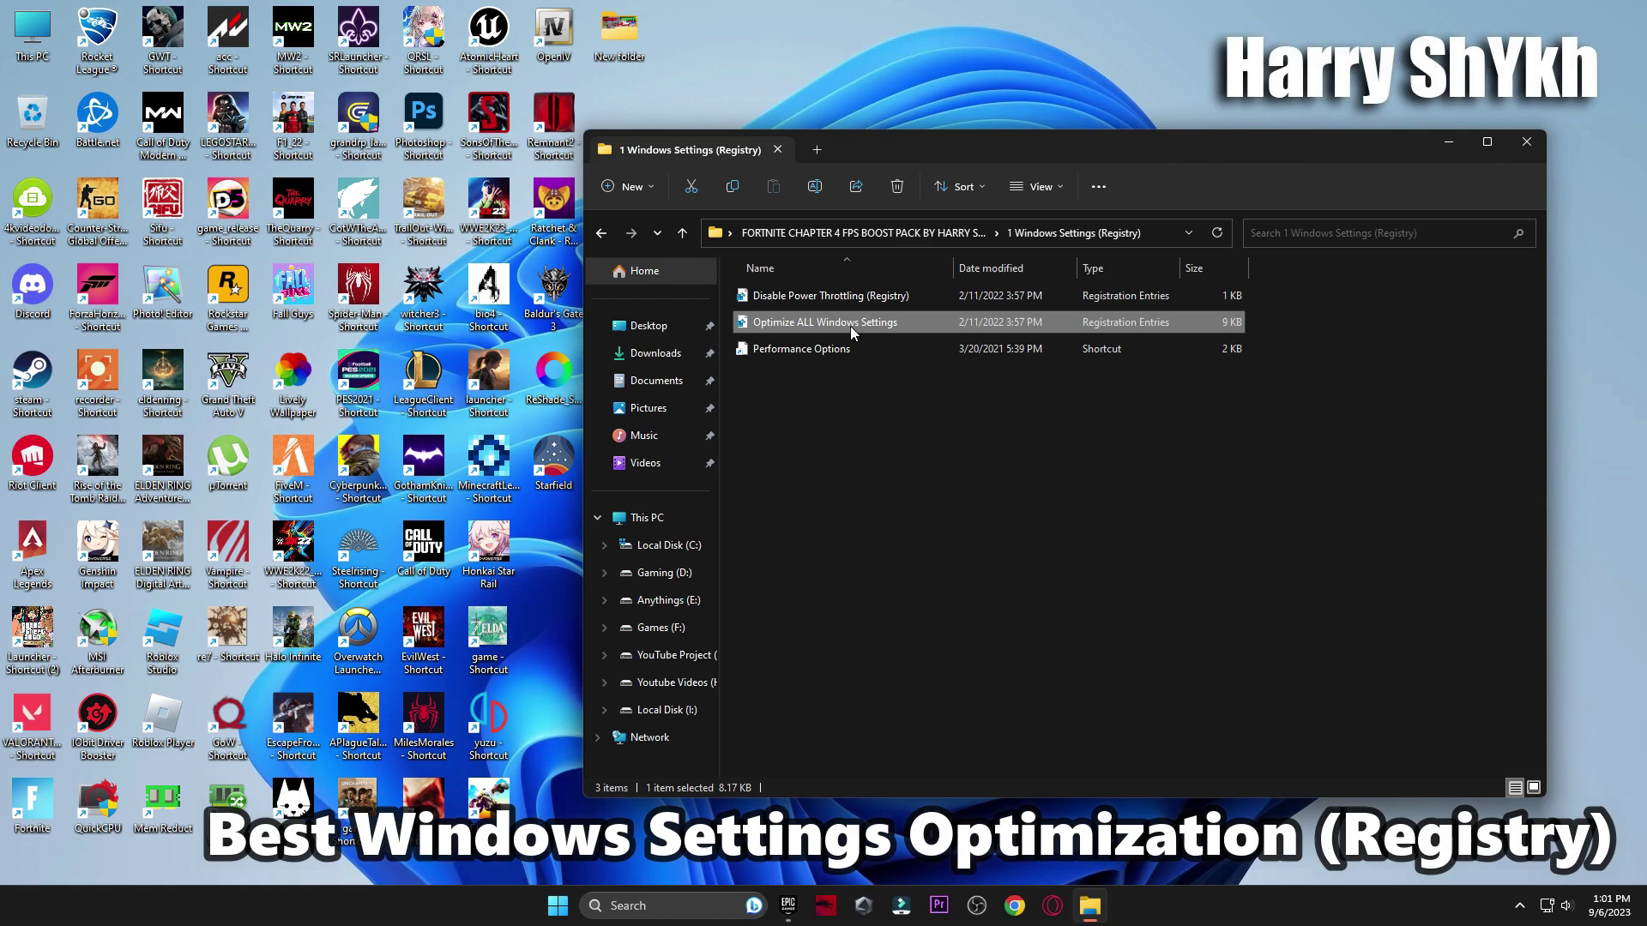
click(975, 479)
click(1010, 456)
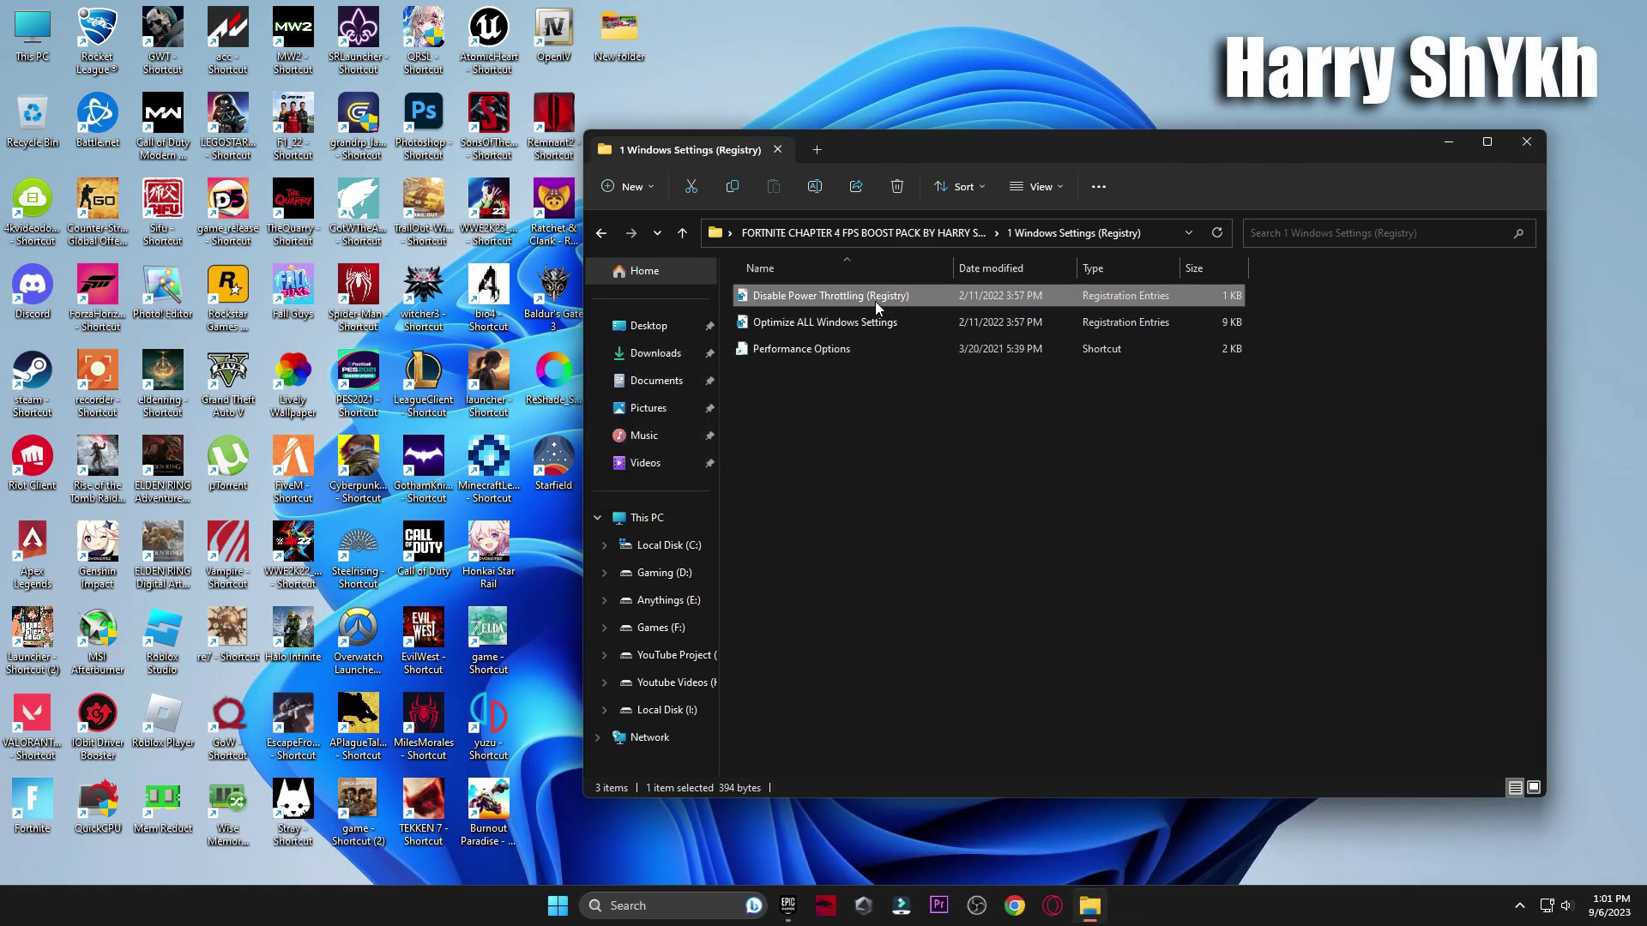
Merge the Disable Power Throttling (Registry) entries into the registry
double_click(874, 297)
click(944, 474)
click(1010, 456)
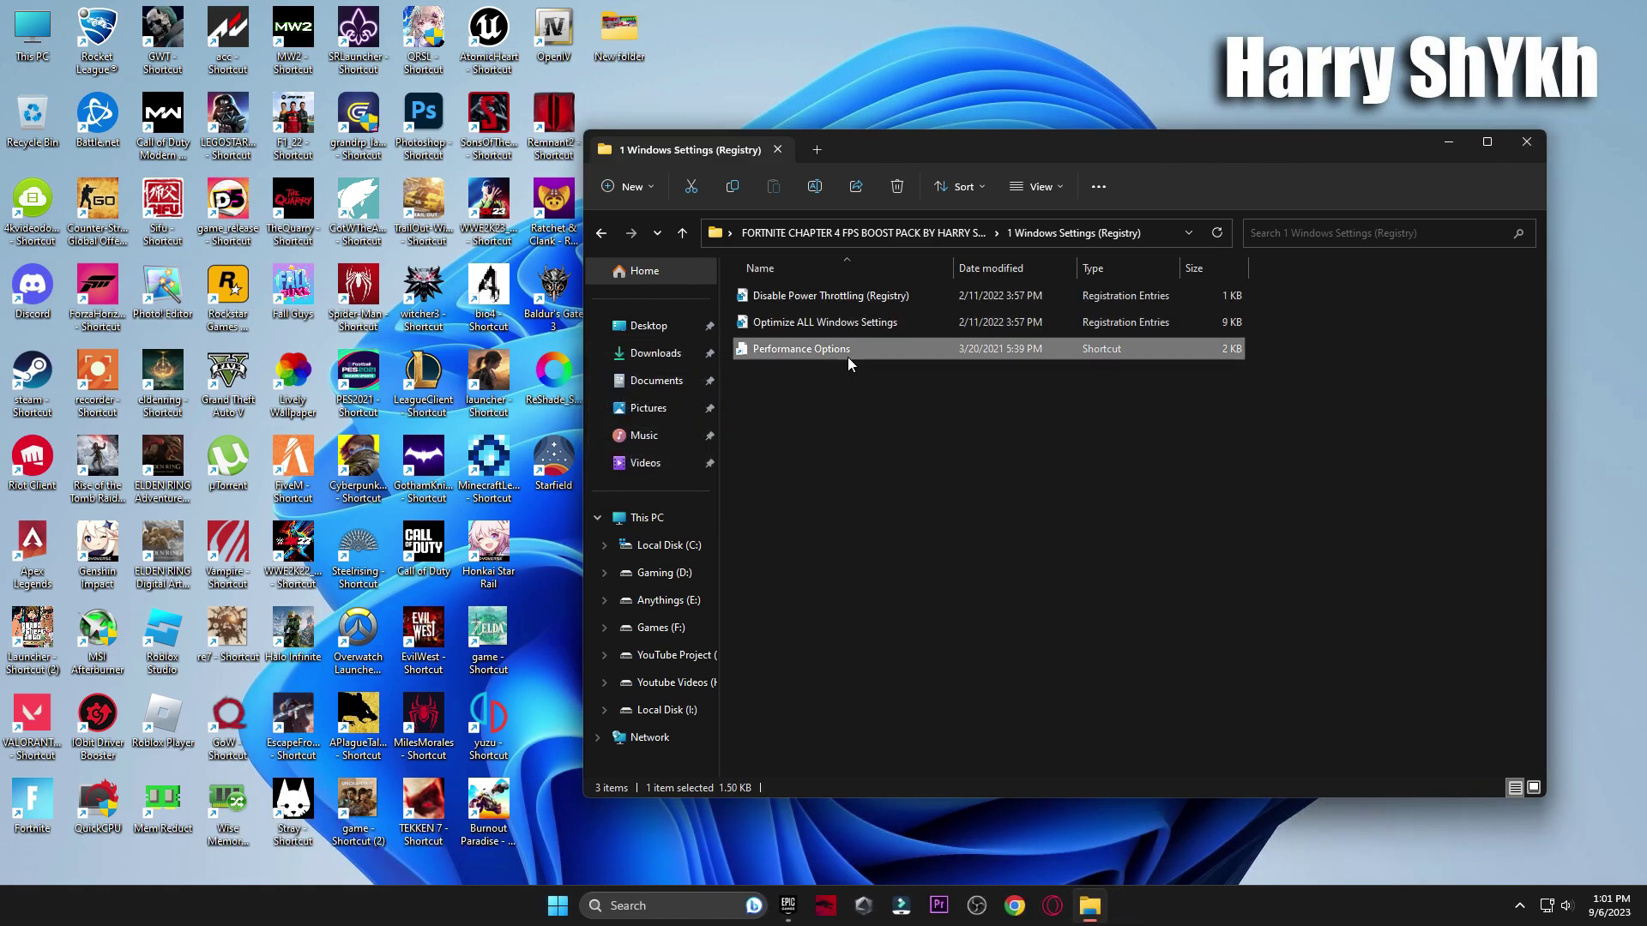
Open Performance Options from the registry settings folder and accept the visual effects option "Let Windows choose what's best for my computer"
double_click(848, 352)
drag(319, 62, 1012, 85)
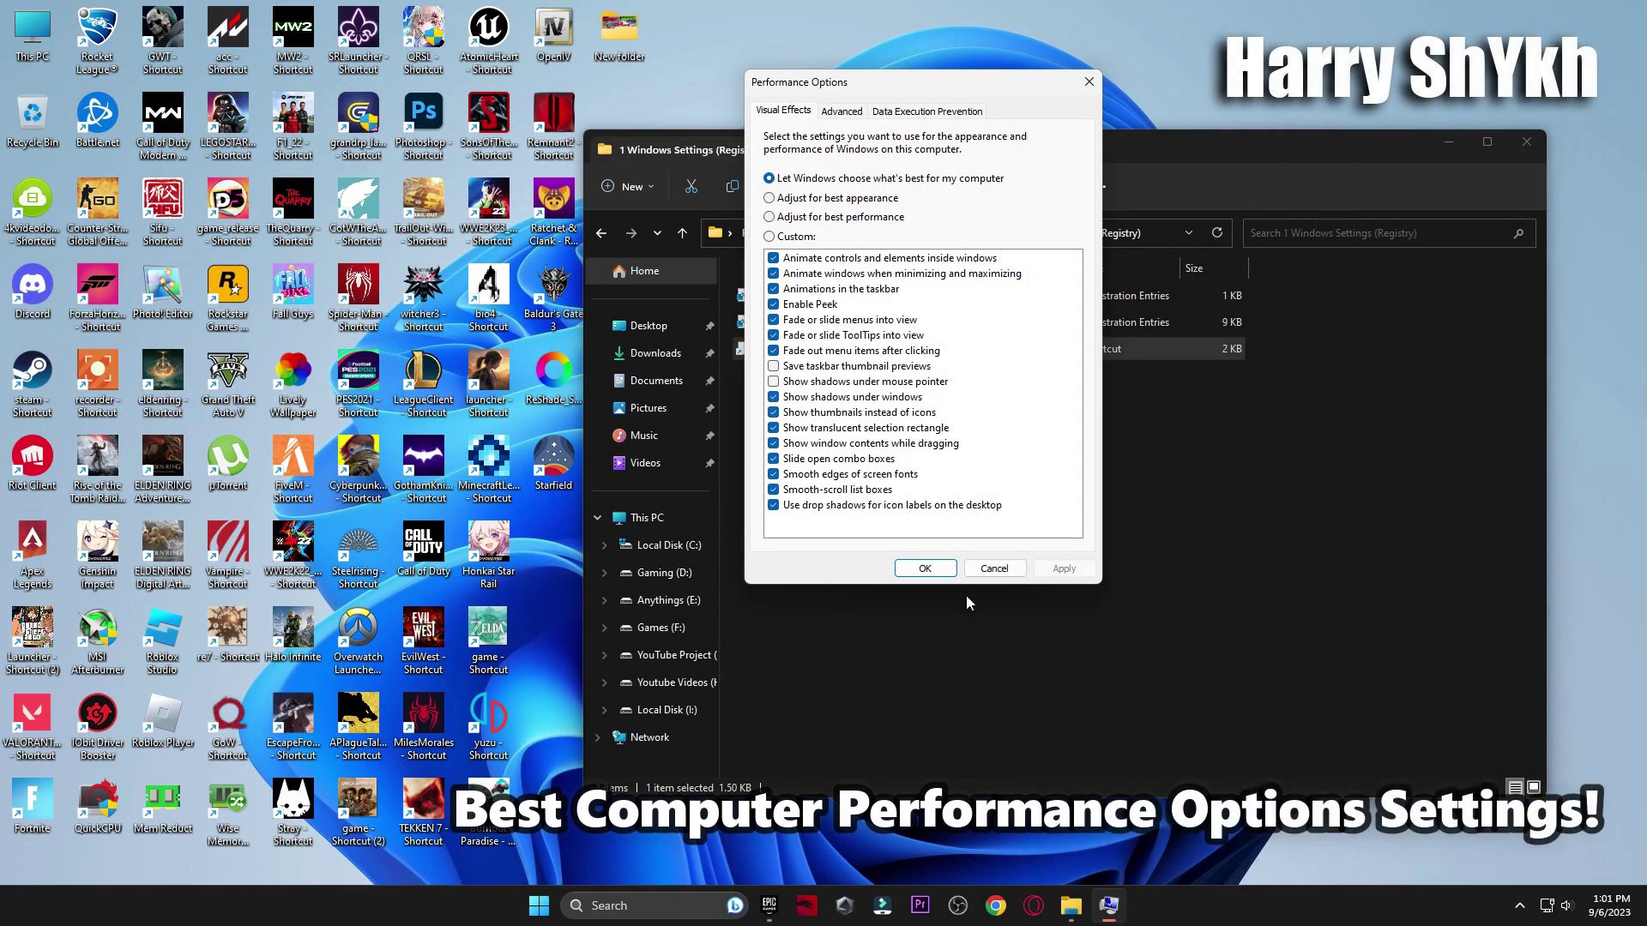
click(924, 568)
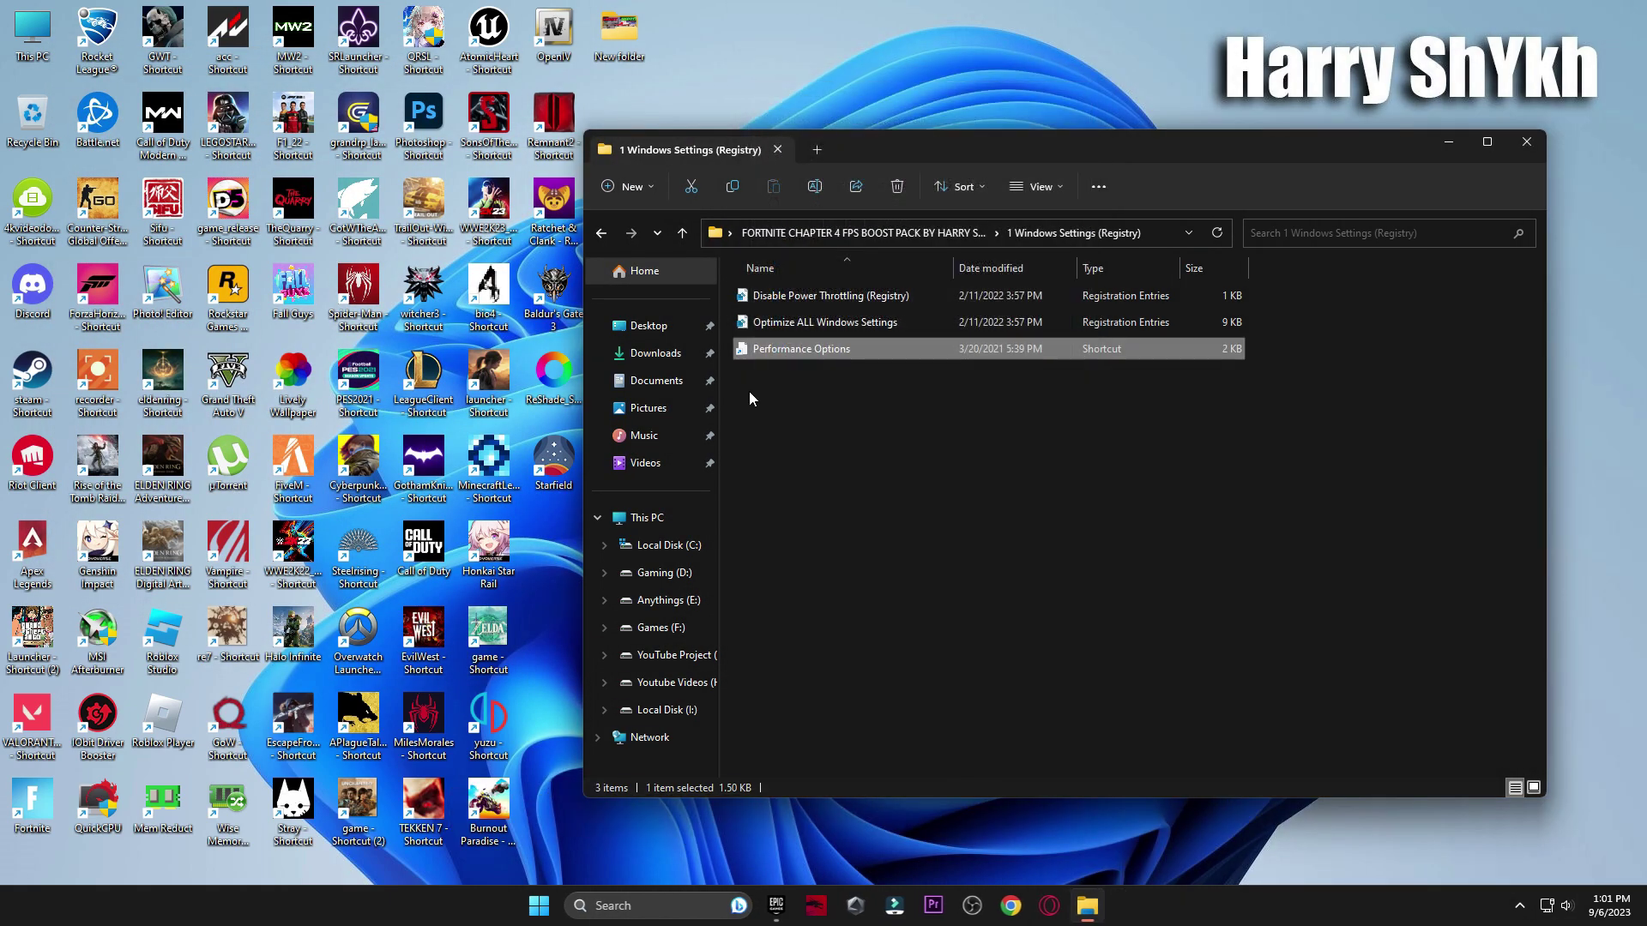
Open the pack's 2 Cleanup folder and run the Delete Temporary Files script through to its end
click(602, 232)
double_click(779, 347)
click(810, 295)
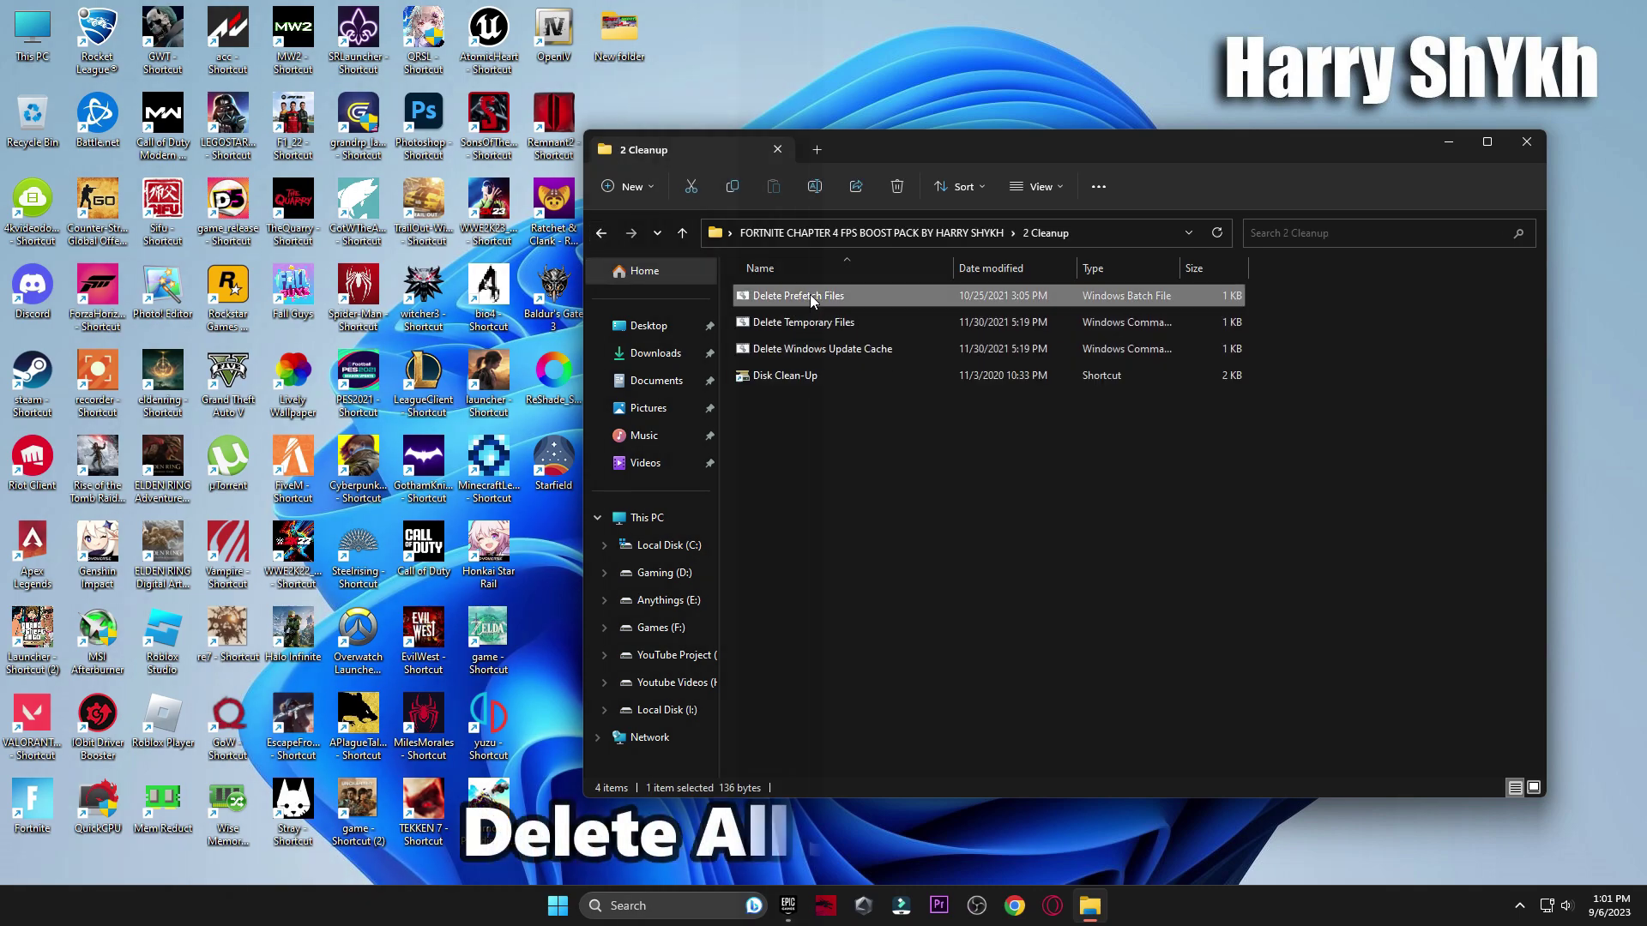
double_click(816, 319)
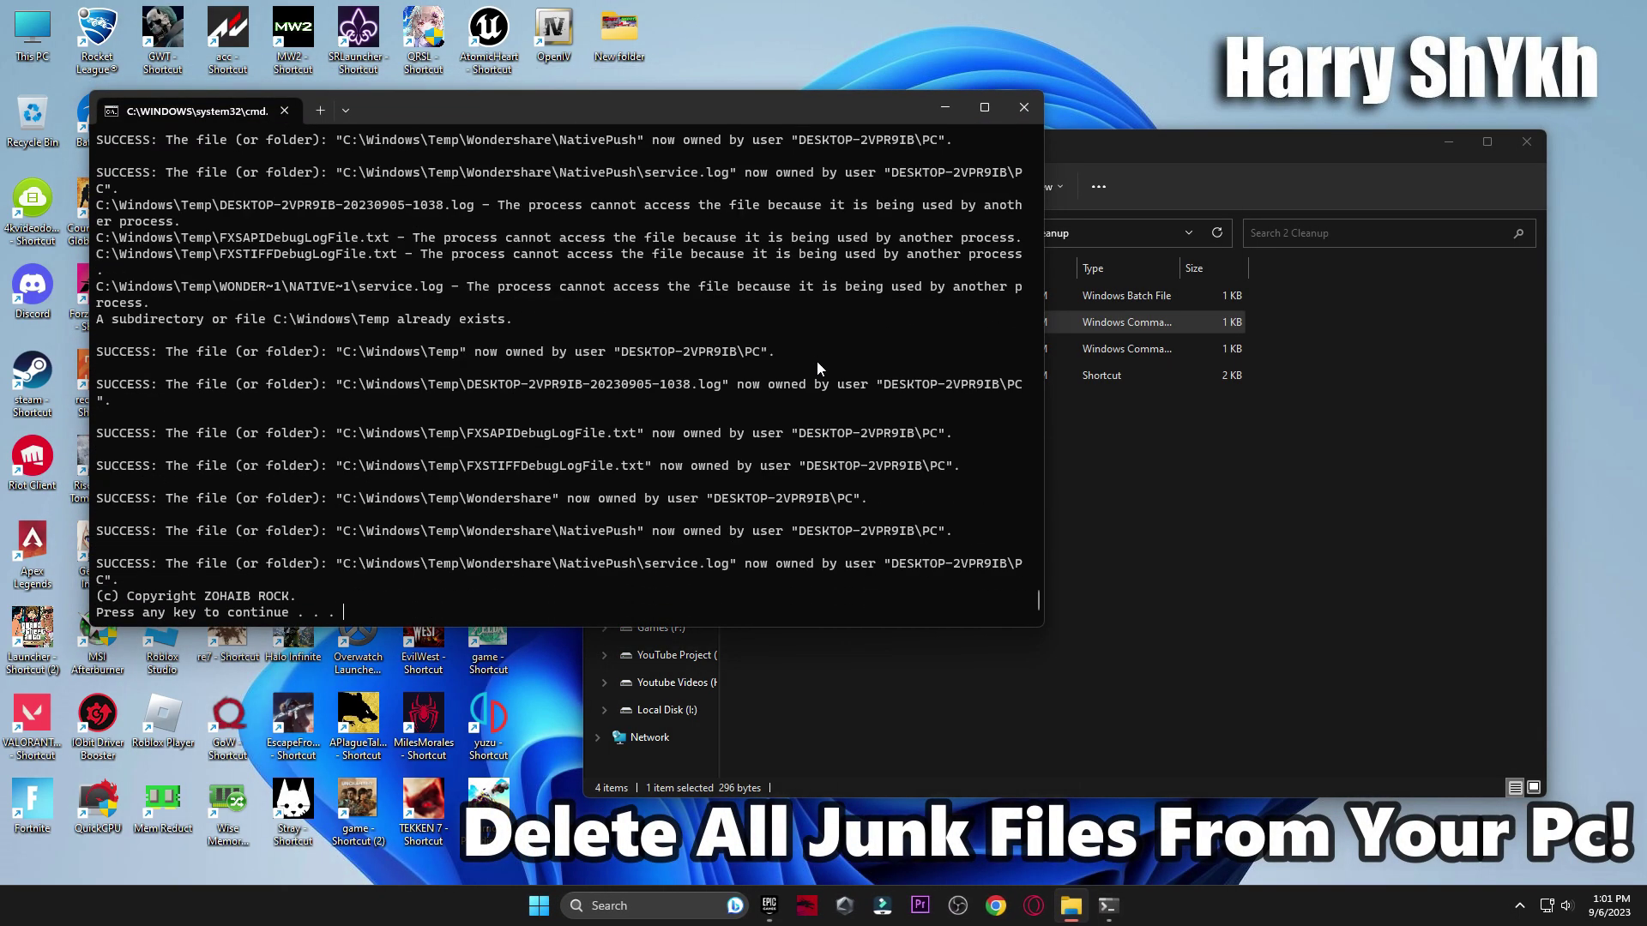
key(Return)
Run the Delete Windows Update Cache script from the cleanup folder and dismiss its console window
click(817, 350)
double_click(816, 350)
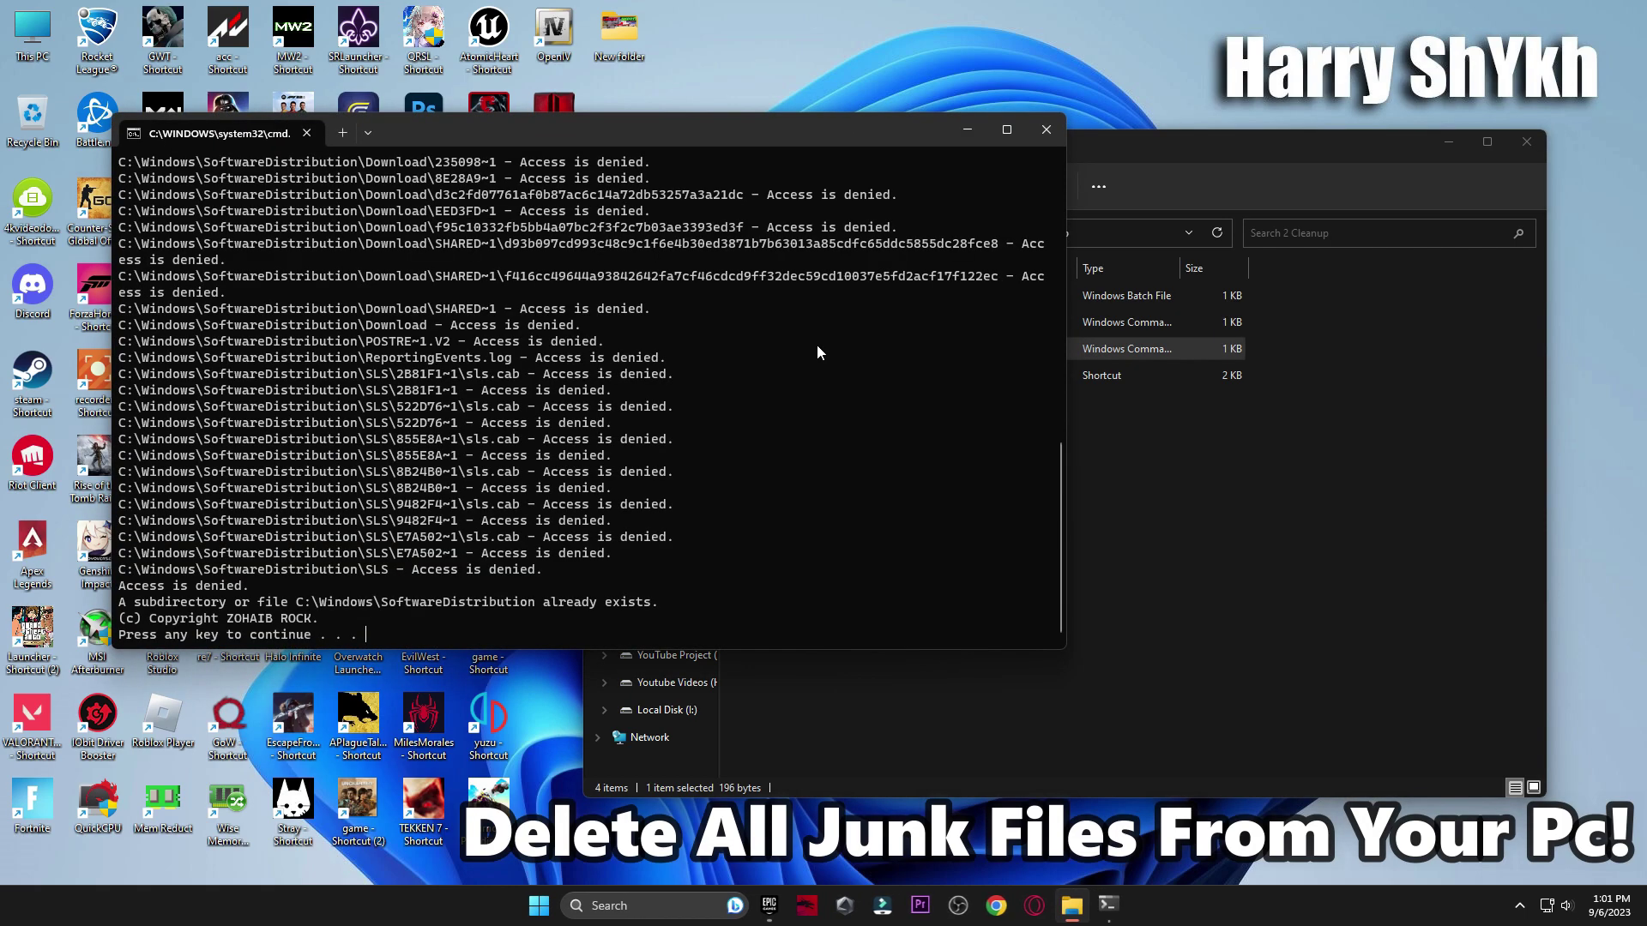
key(Return)
Launch Disk Clean-Up, close the cleanup folder and clean drive C: with the ticked file categories
double_click(798, 375)
click(1527, 142)
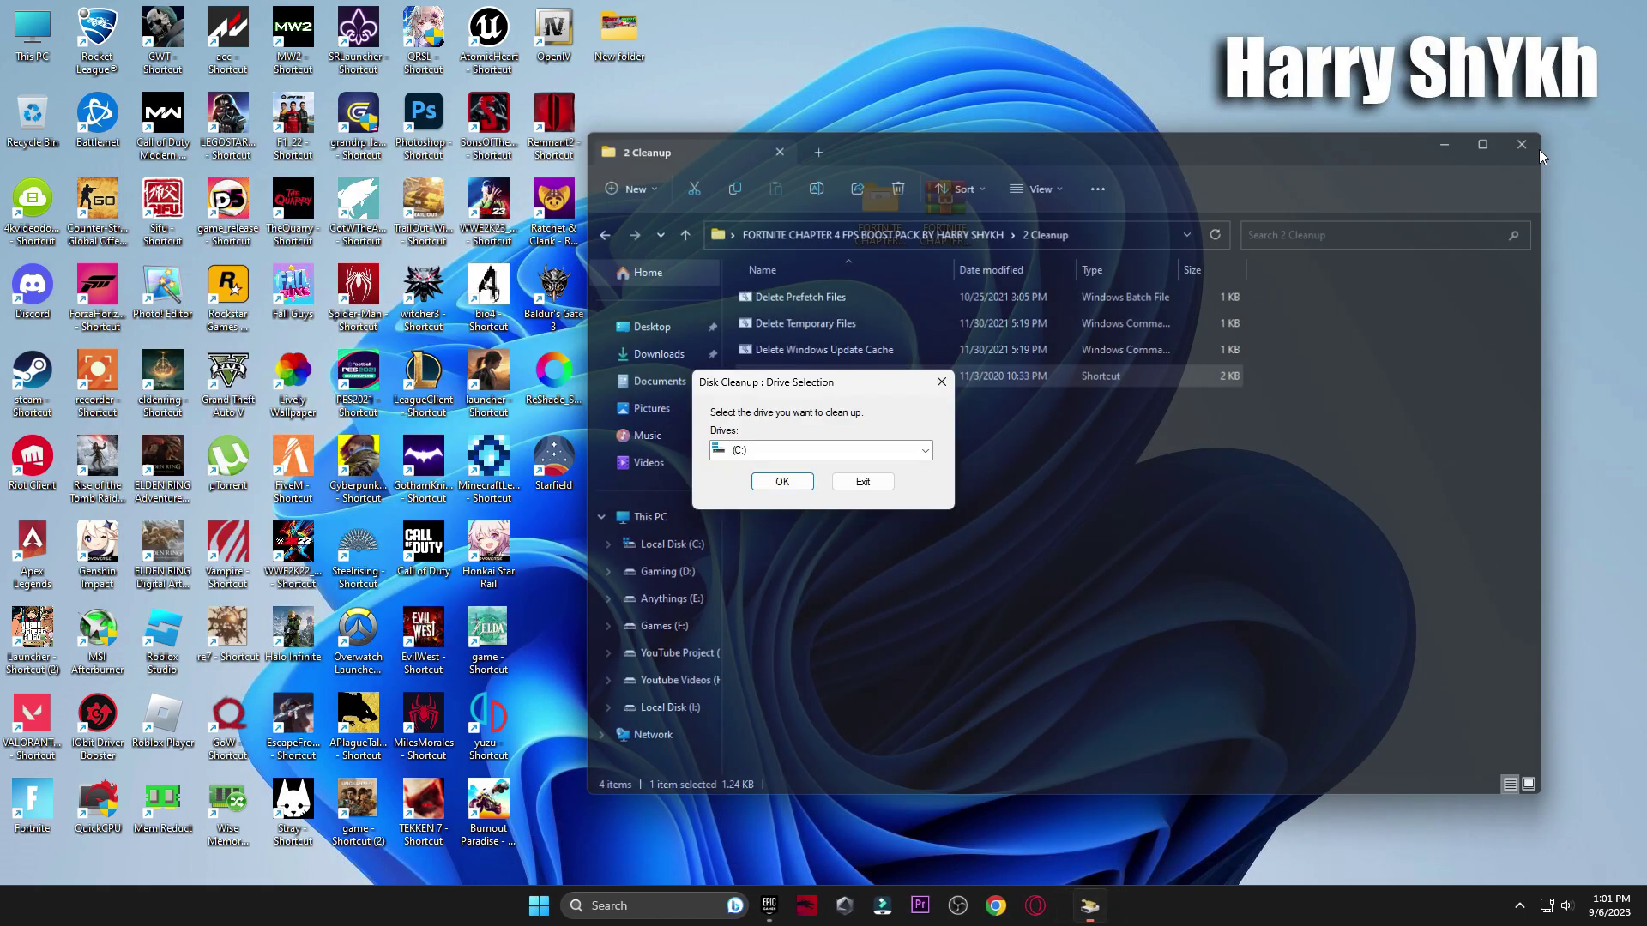
click(782, 481)
drag(408, 147, 1017, 116)
scroll(788, 283, down, 1)
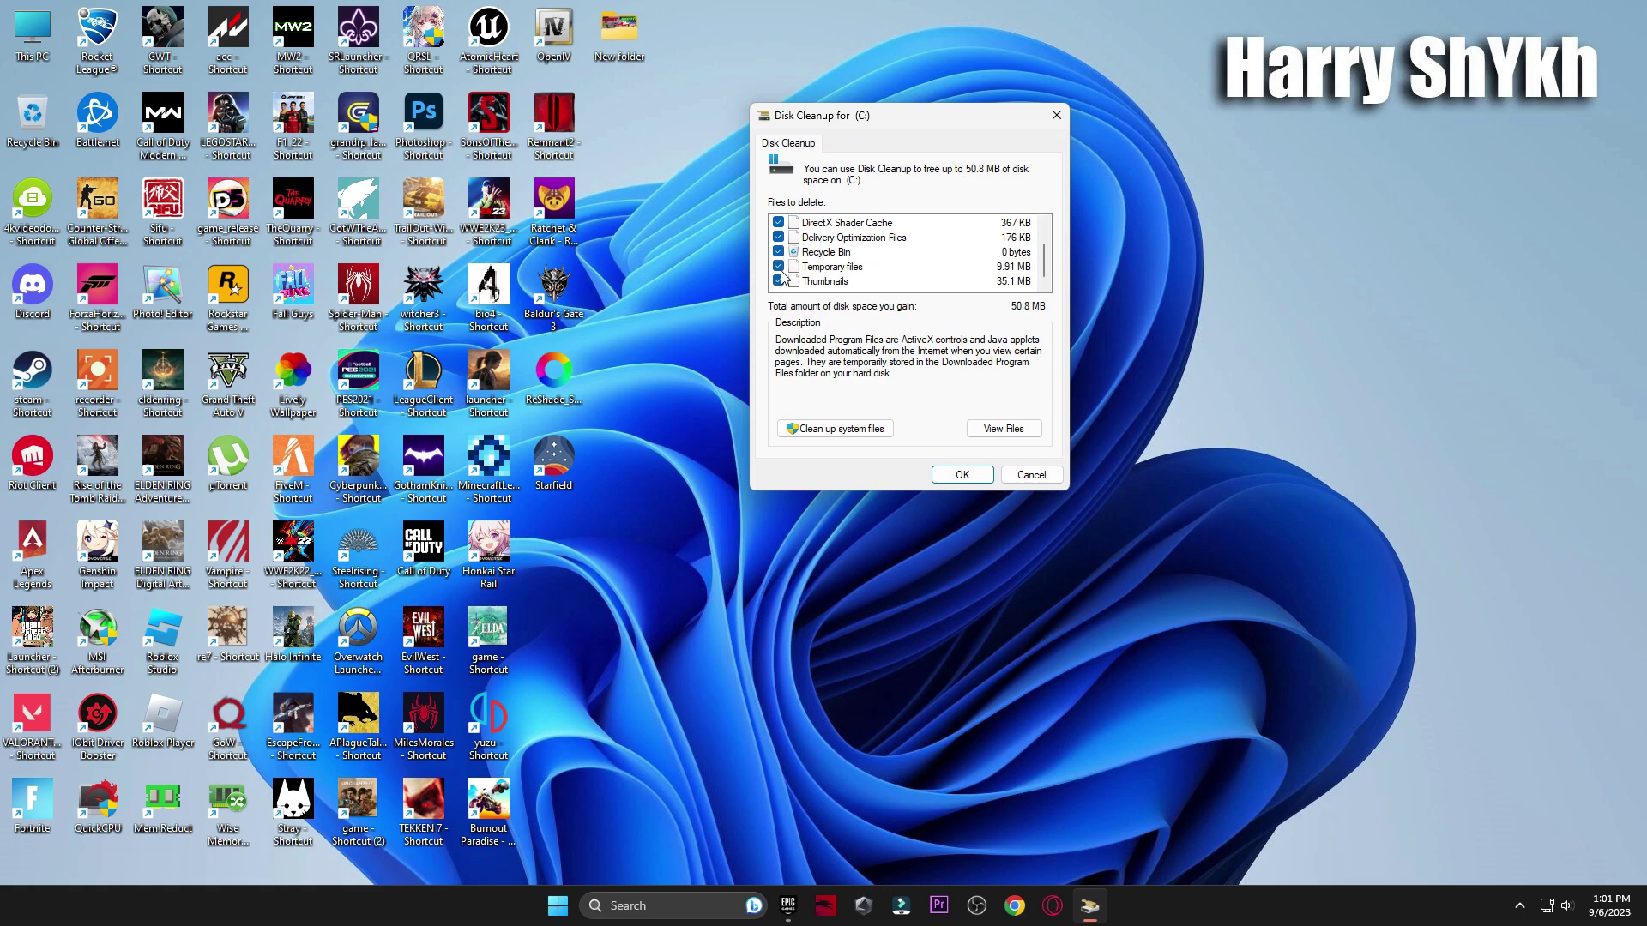
click(959, 475)
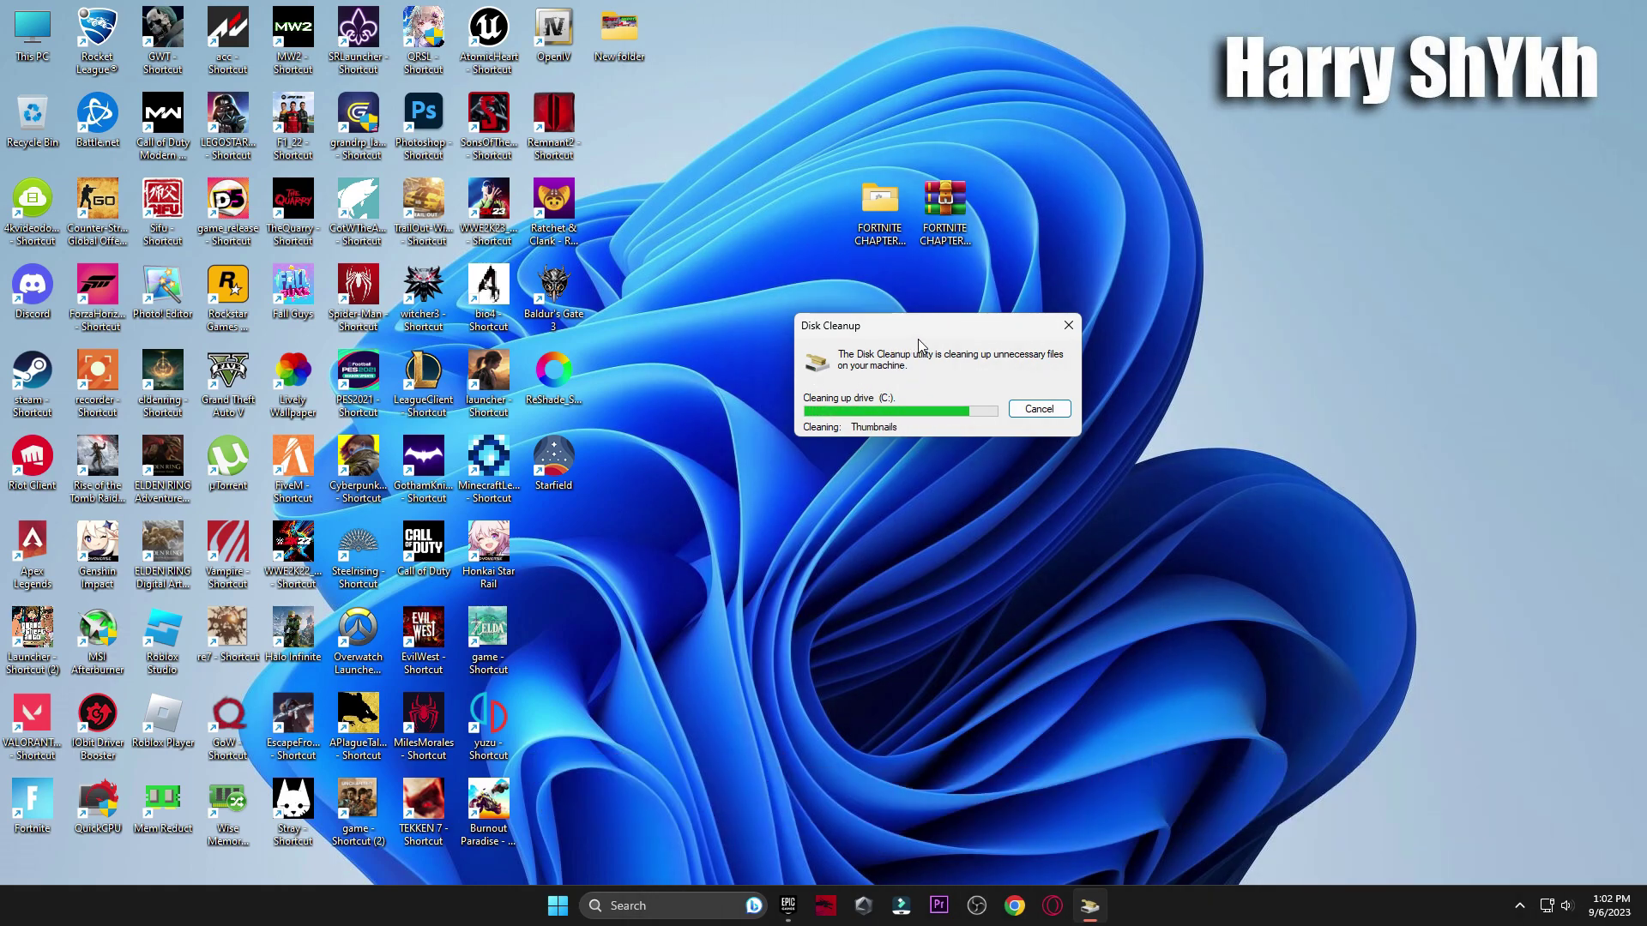
Open the AMD folder inside the pack's 3 GPU Settings folder and review its recommended settings images
double_click(868, 253)
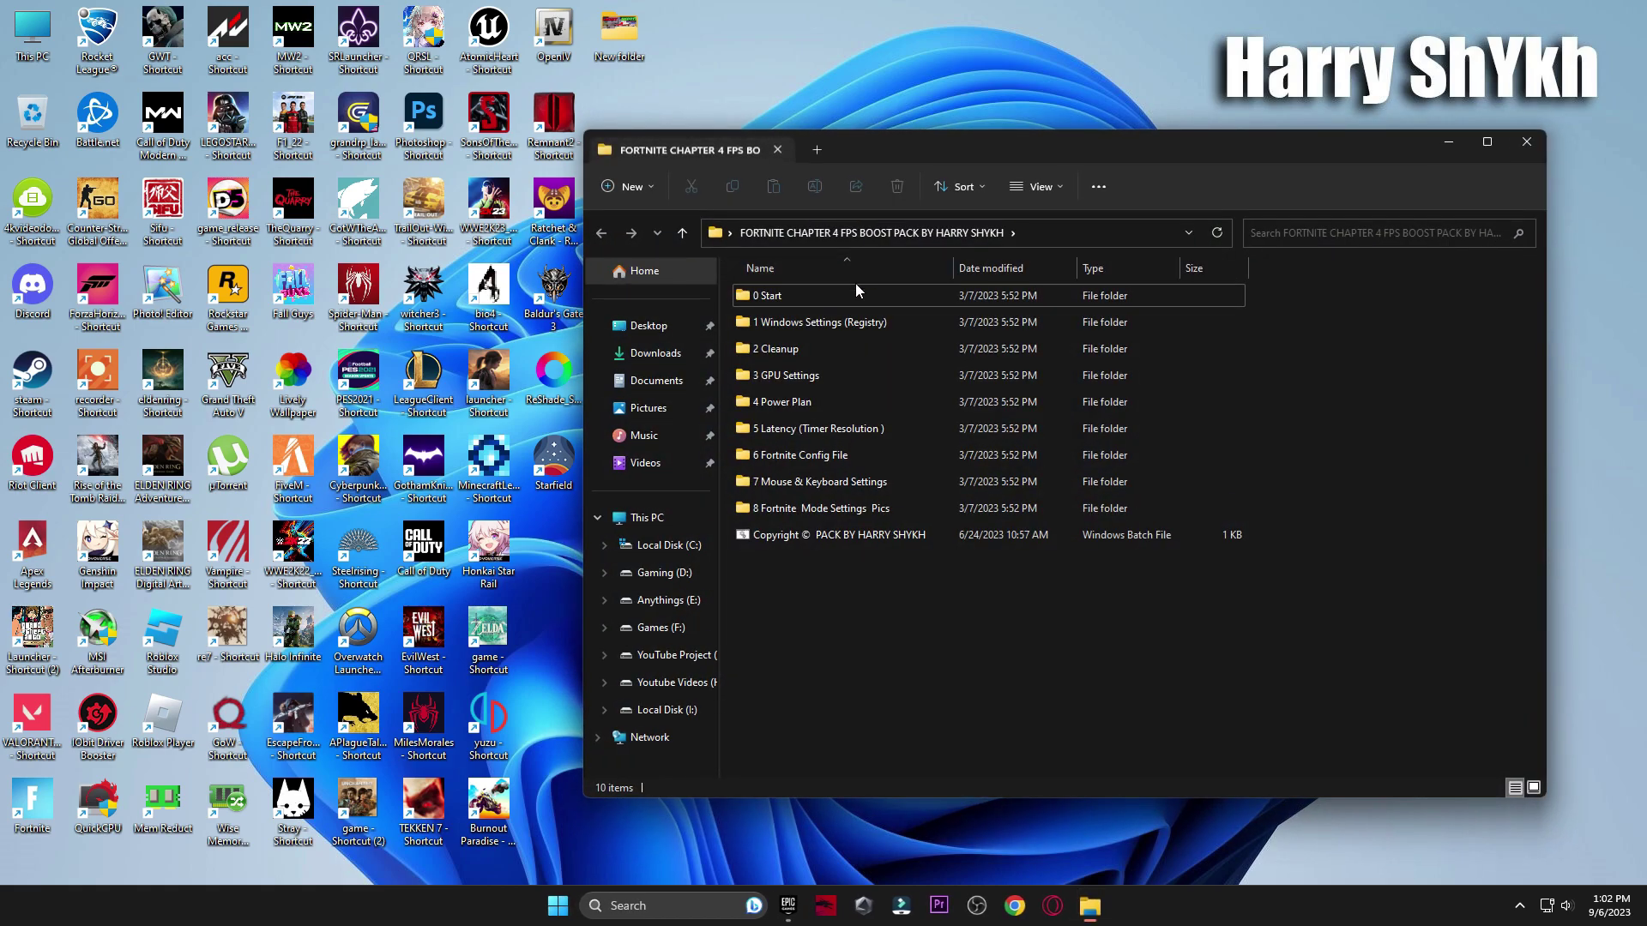
double_click(810, 377)
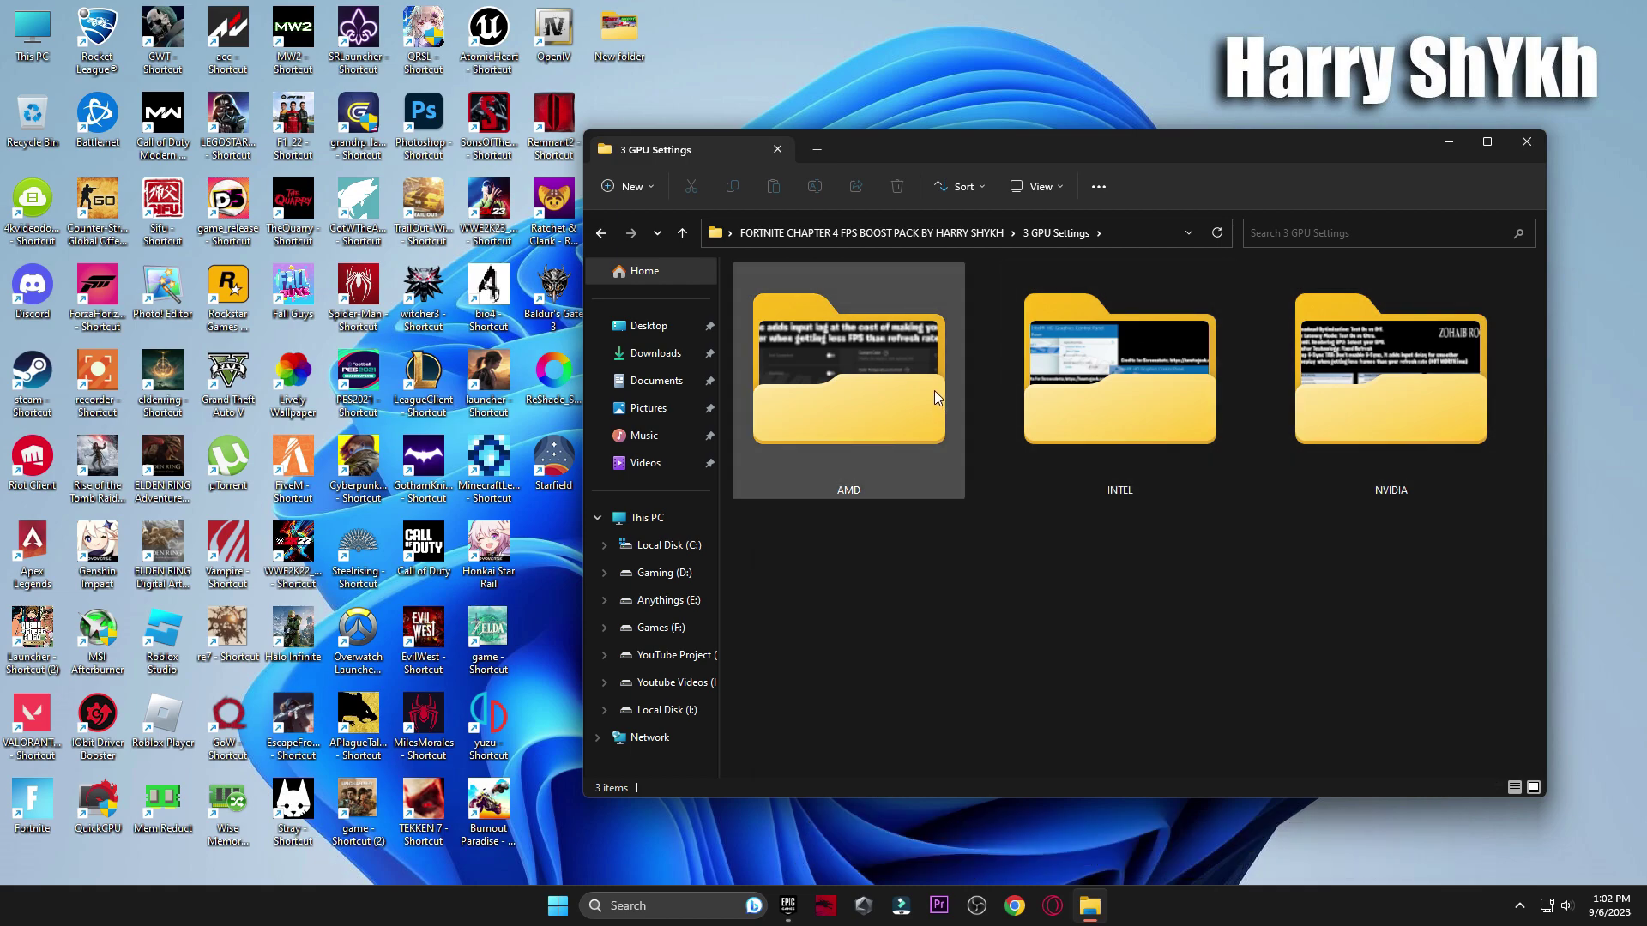
double_click(934, 389)
click(782, 330)
double_click(783, 330)
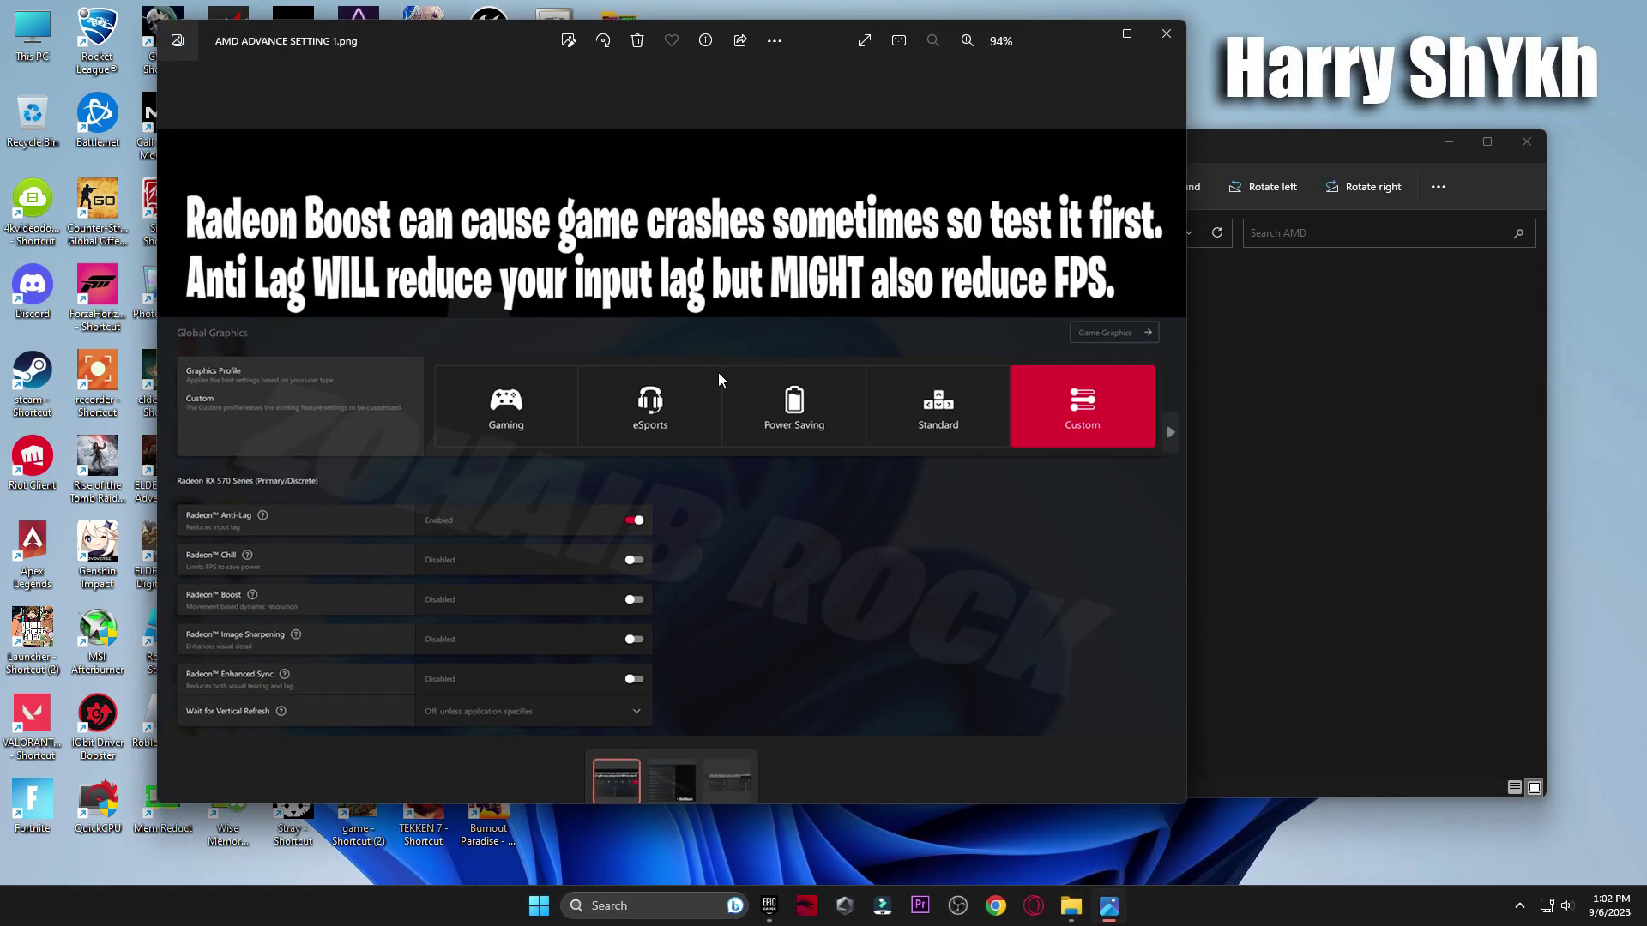
key(Right)
key(Right)
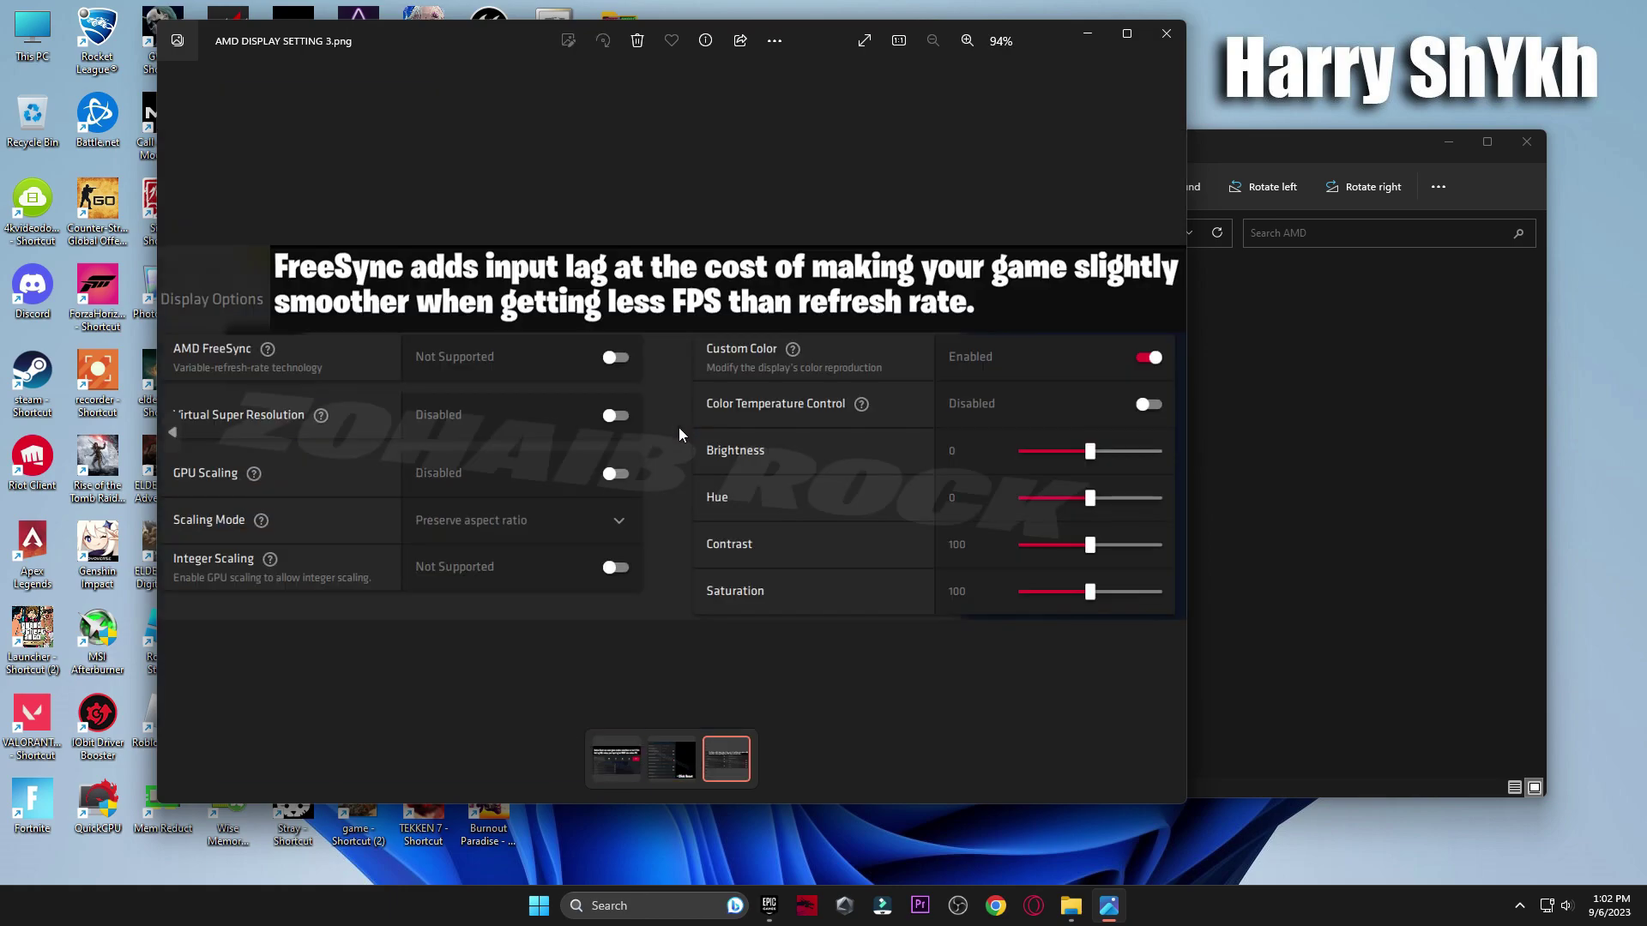
click(1166, 33)
Review the recommended settings images in the INTEL folder of 3 GPU Settings
click(1056, 233)
double_click(1141, 343)
double_click(806, 326)
key(Right)
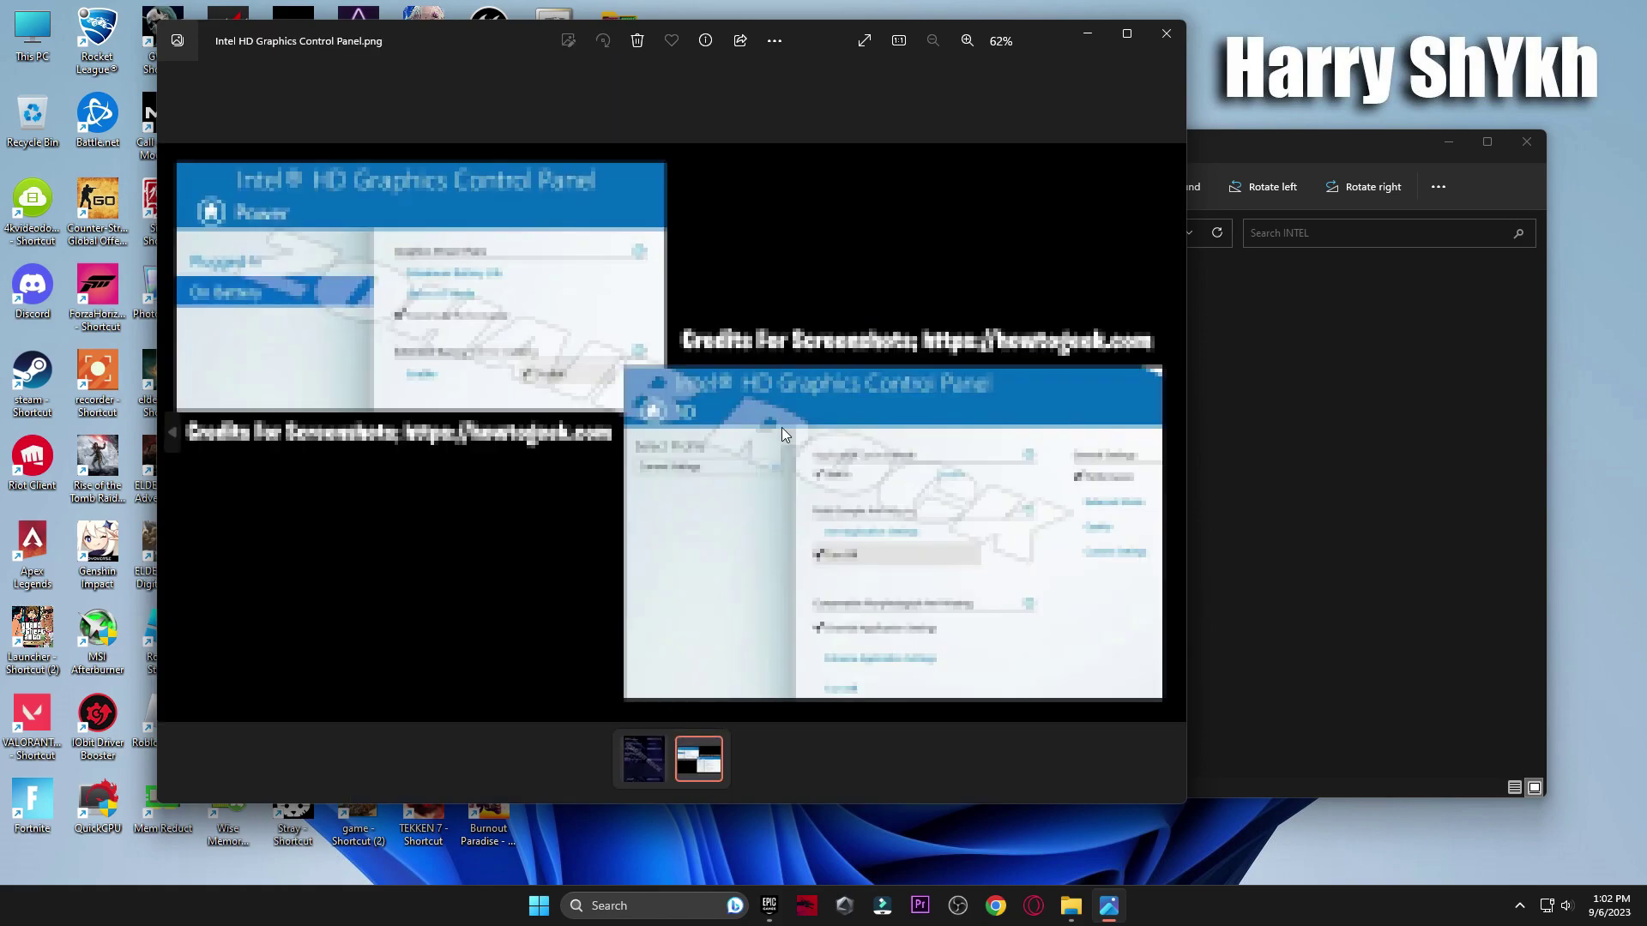
click(1166, 32)
Examine the NVIDIA Settings (Manage 3D Settings) reference image in the NVIDIA folder of 3 GPU Settings
click(1056, 232)
double_click(1361, 377)
double_click(812, 316)
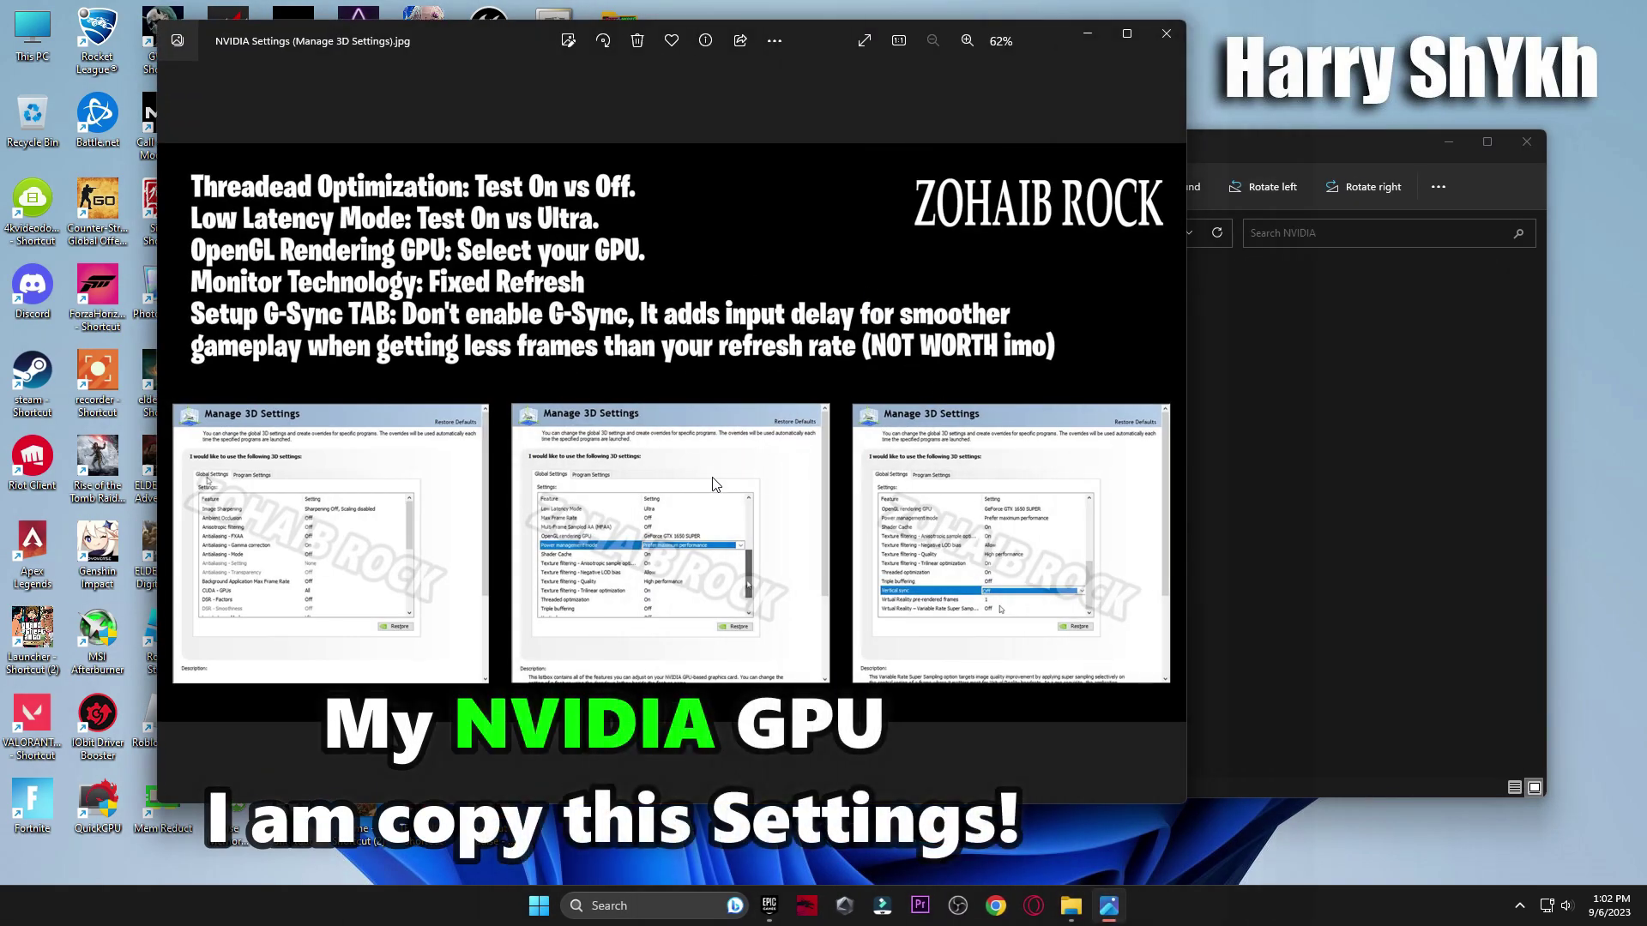
Open the NVIDIA Control Panel from the desktop and close the NVIDIA folder and its reference image
right_click(1594, 353)
click(1520, 616)
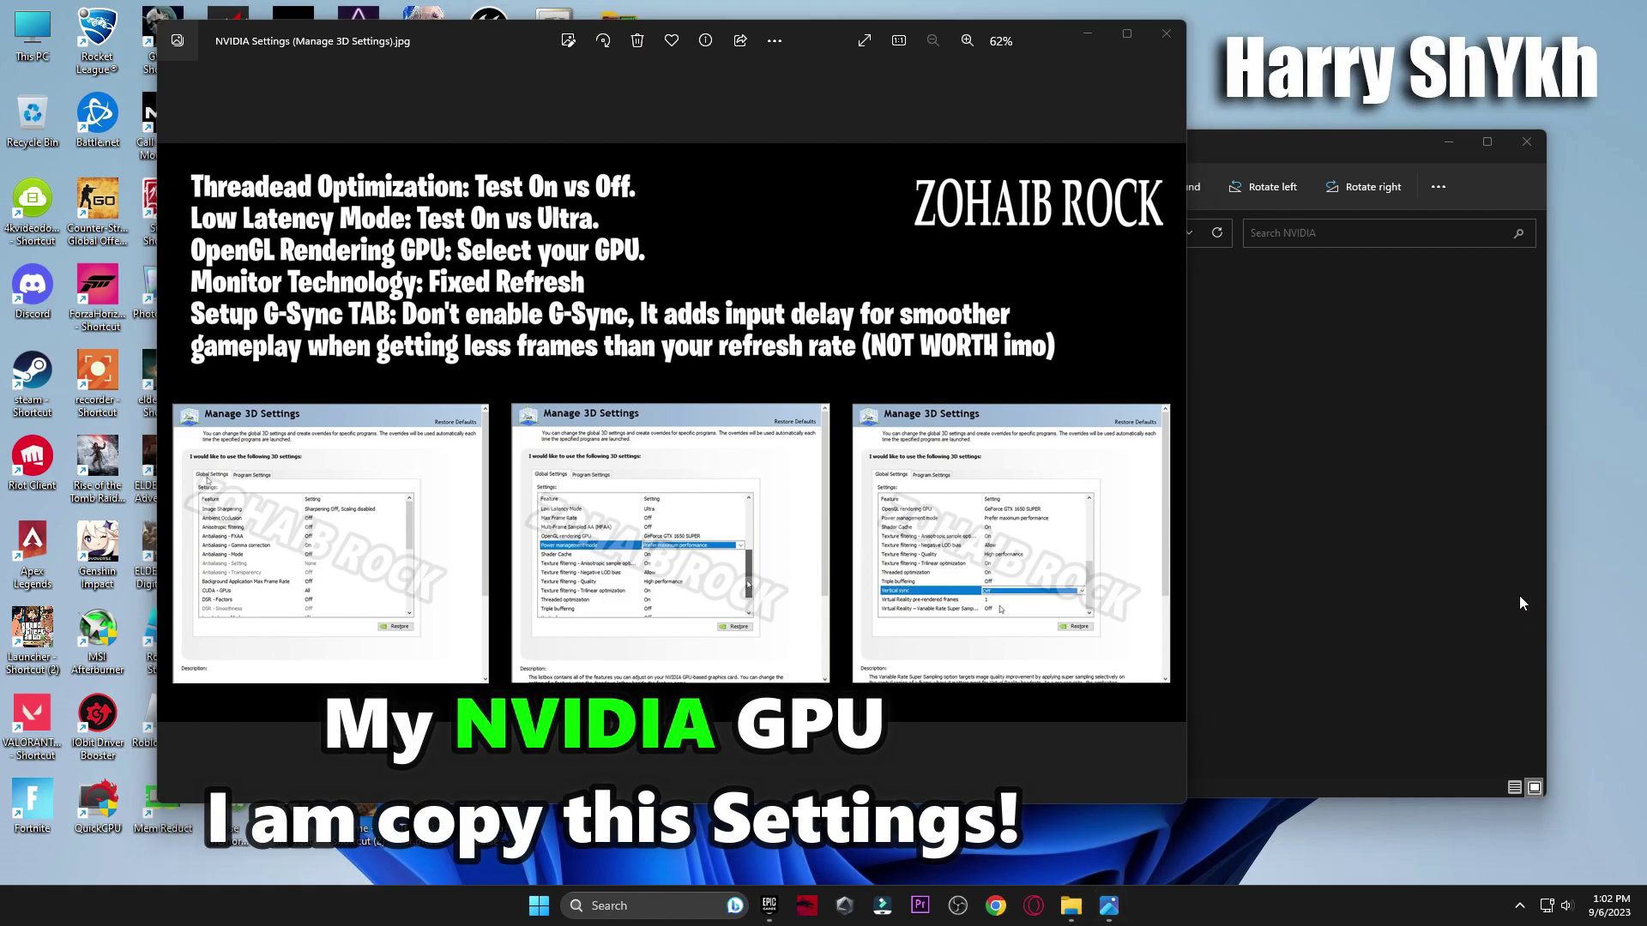
click(1505, 749)
click(1526, 141)
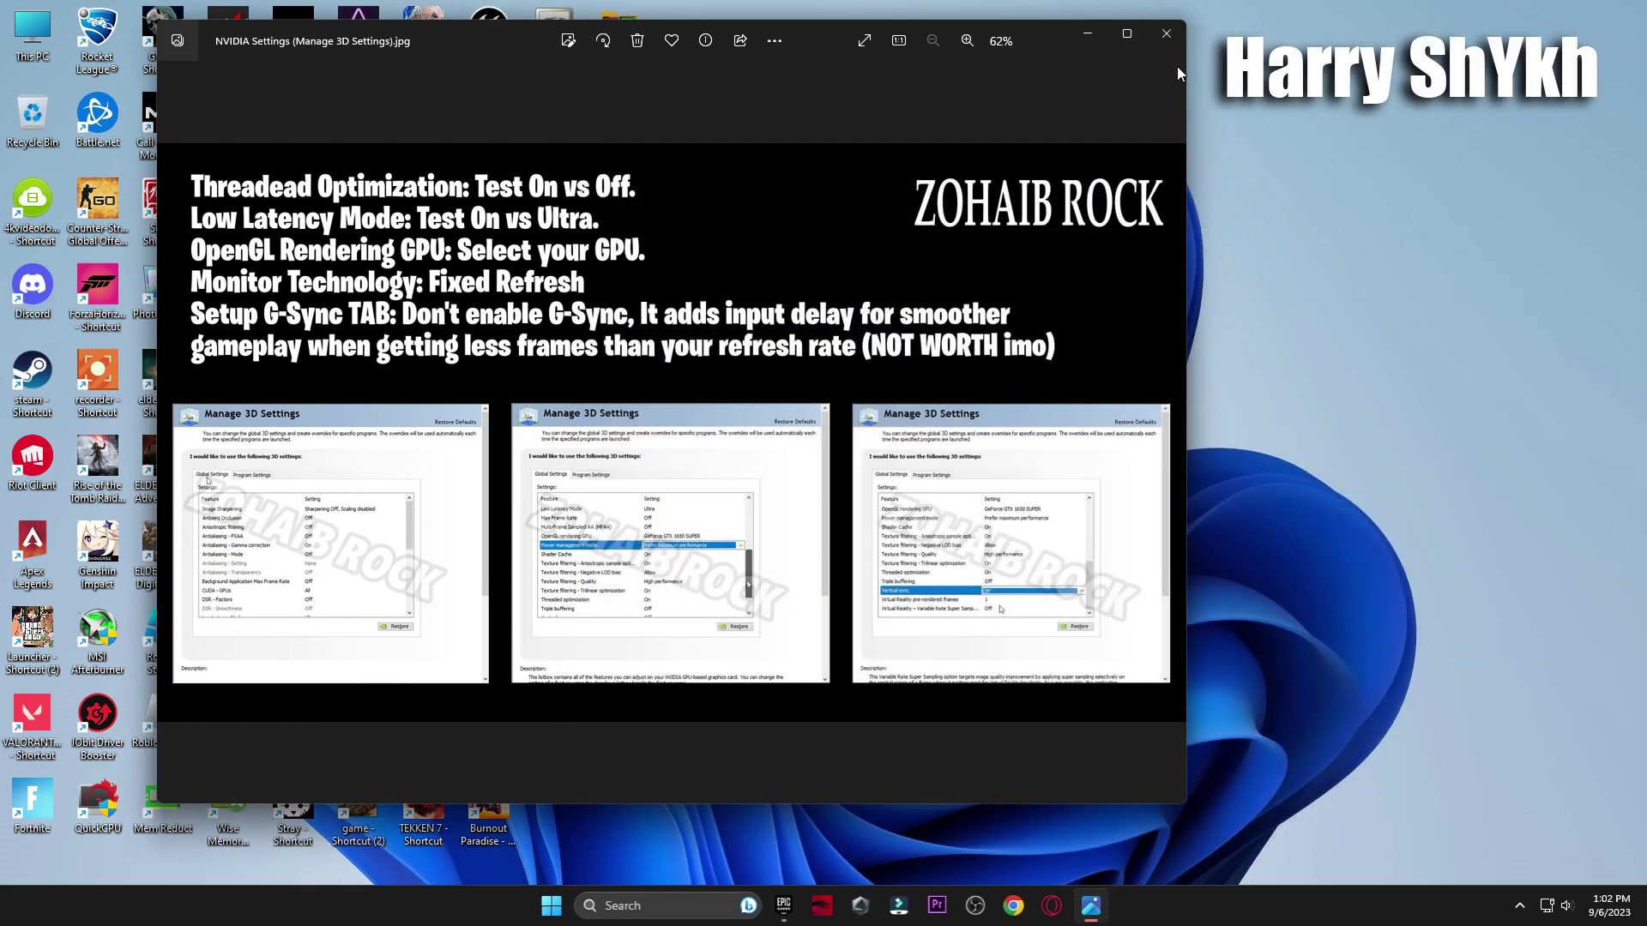
click(1166, 33)
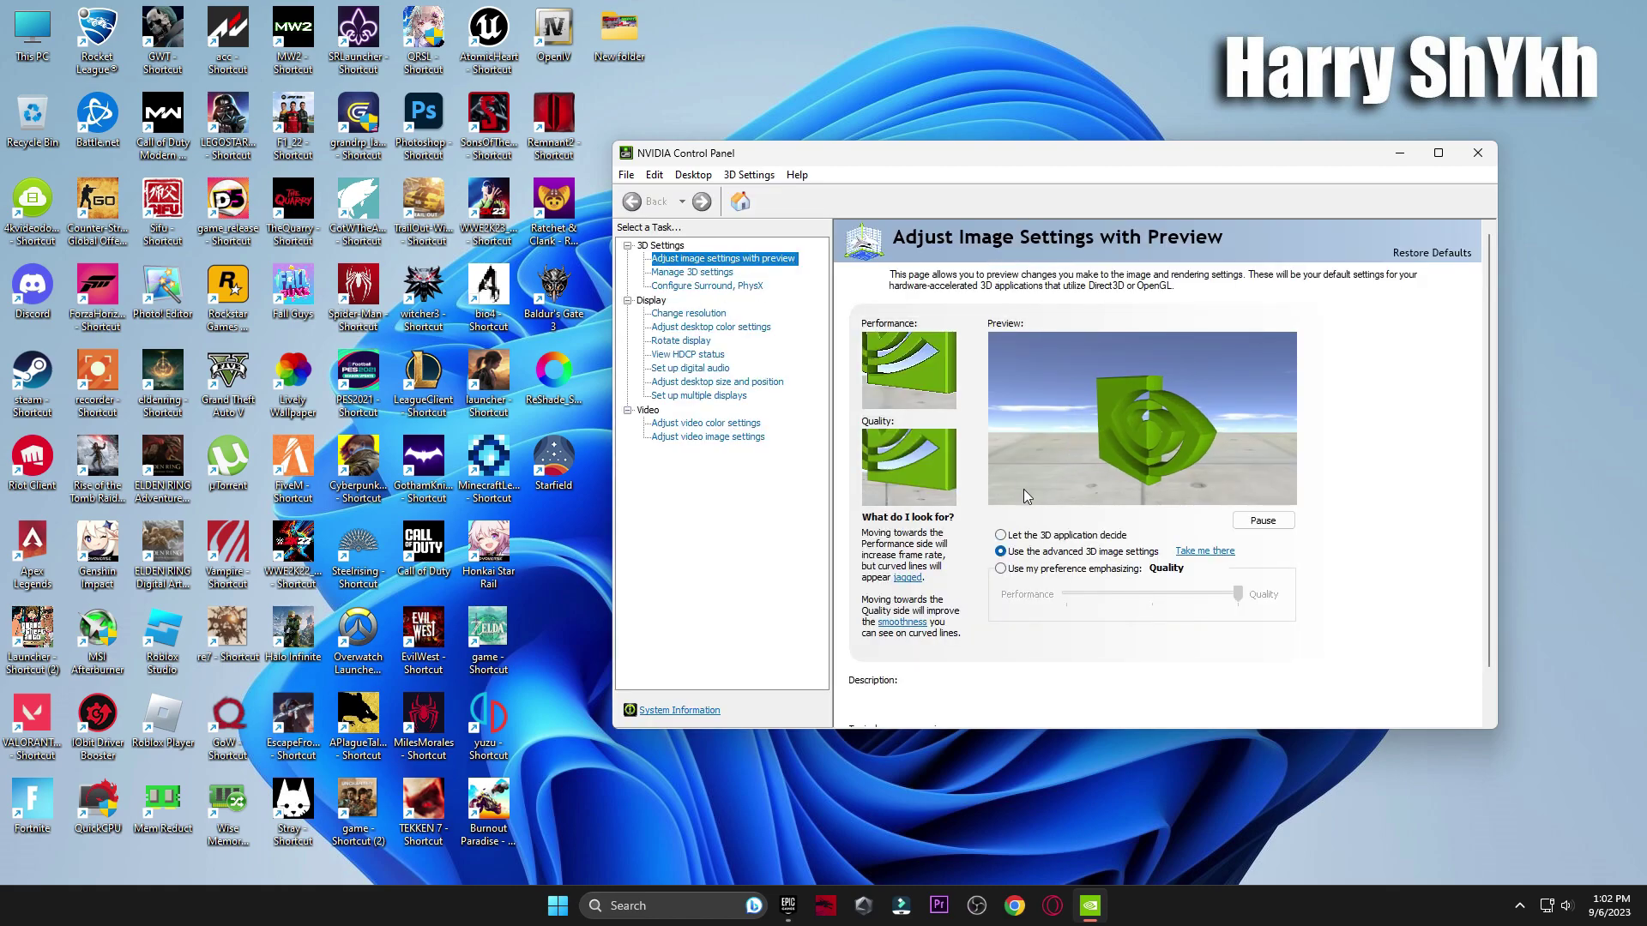
Review all global settings under Manage 3D settings in the NVIDIA Control Panel
click(723, 273)
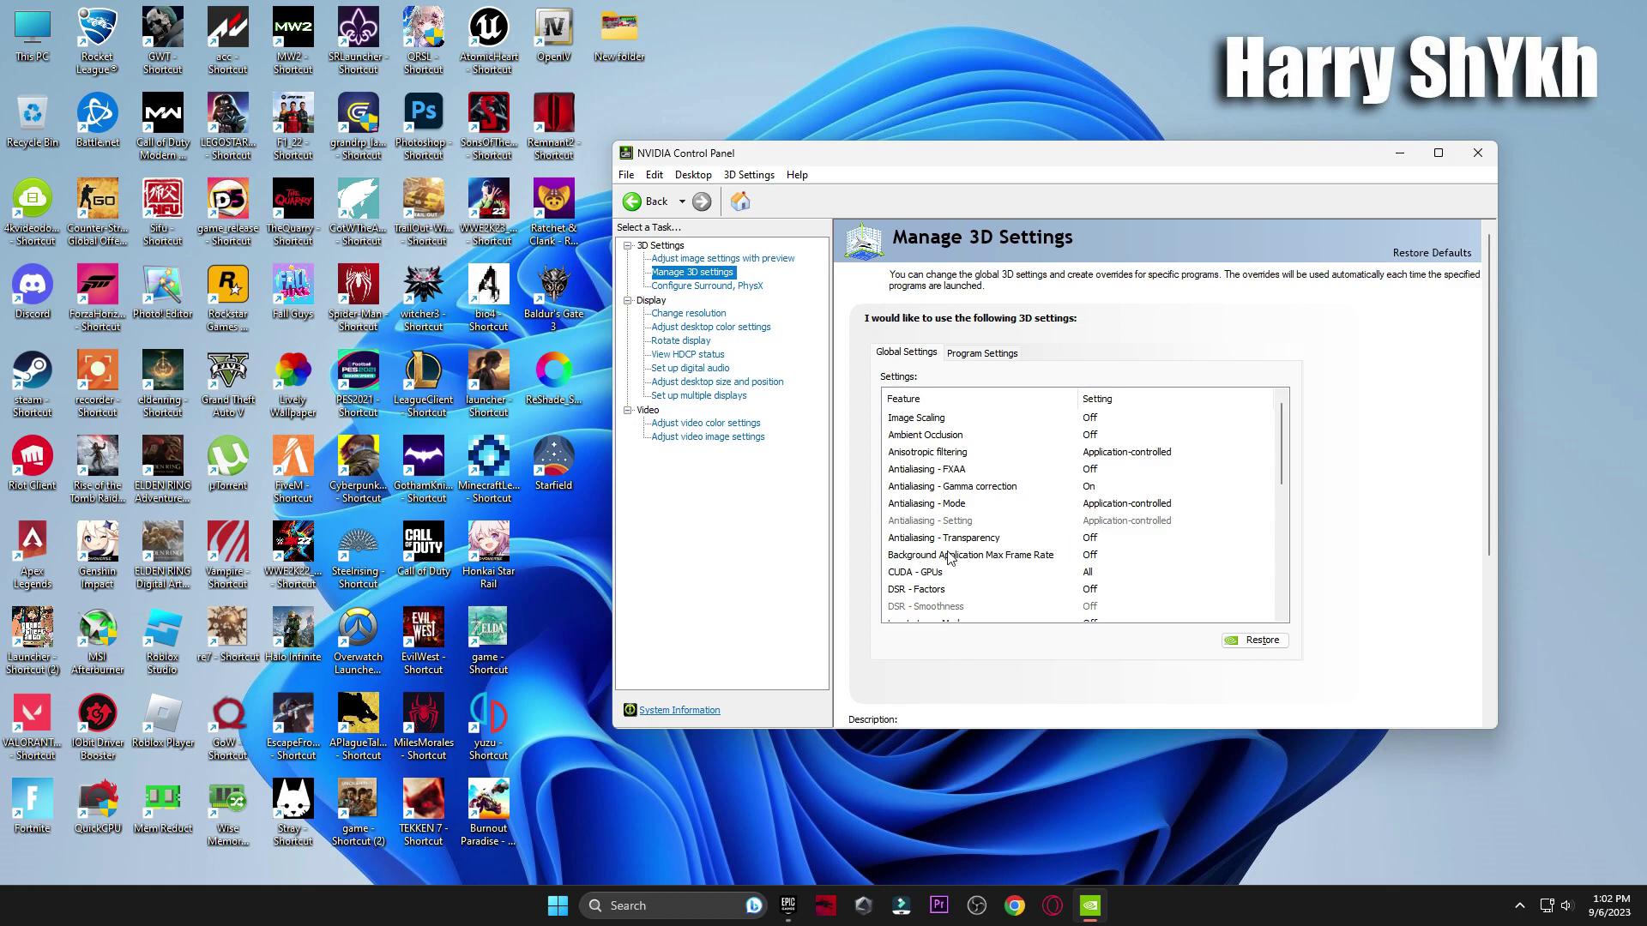
scroll(986, 558, down, 2)
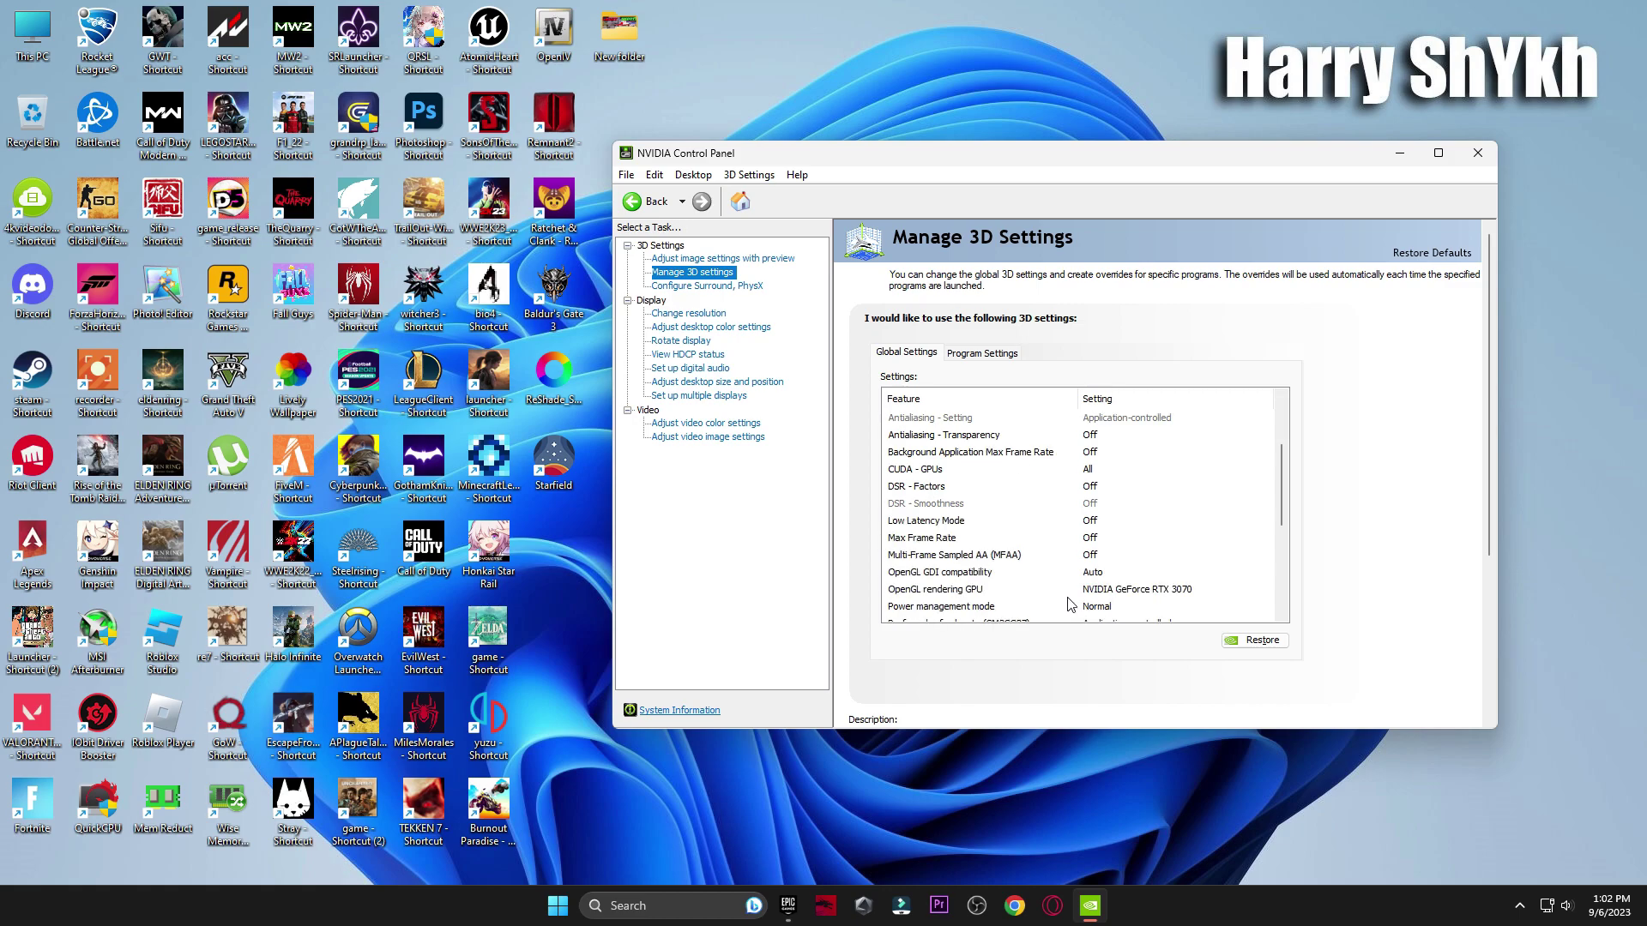
scroll(1063, 543, down, 3)
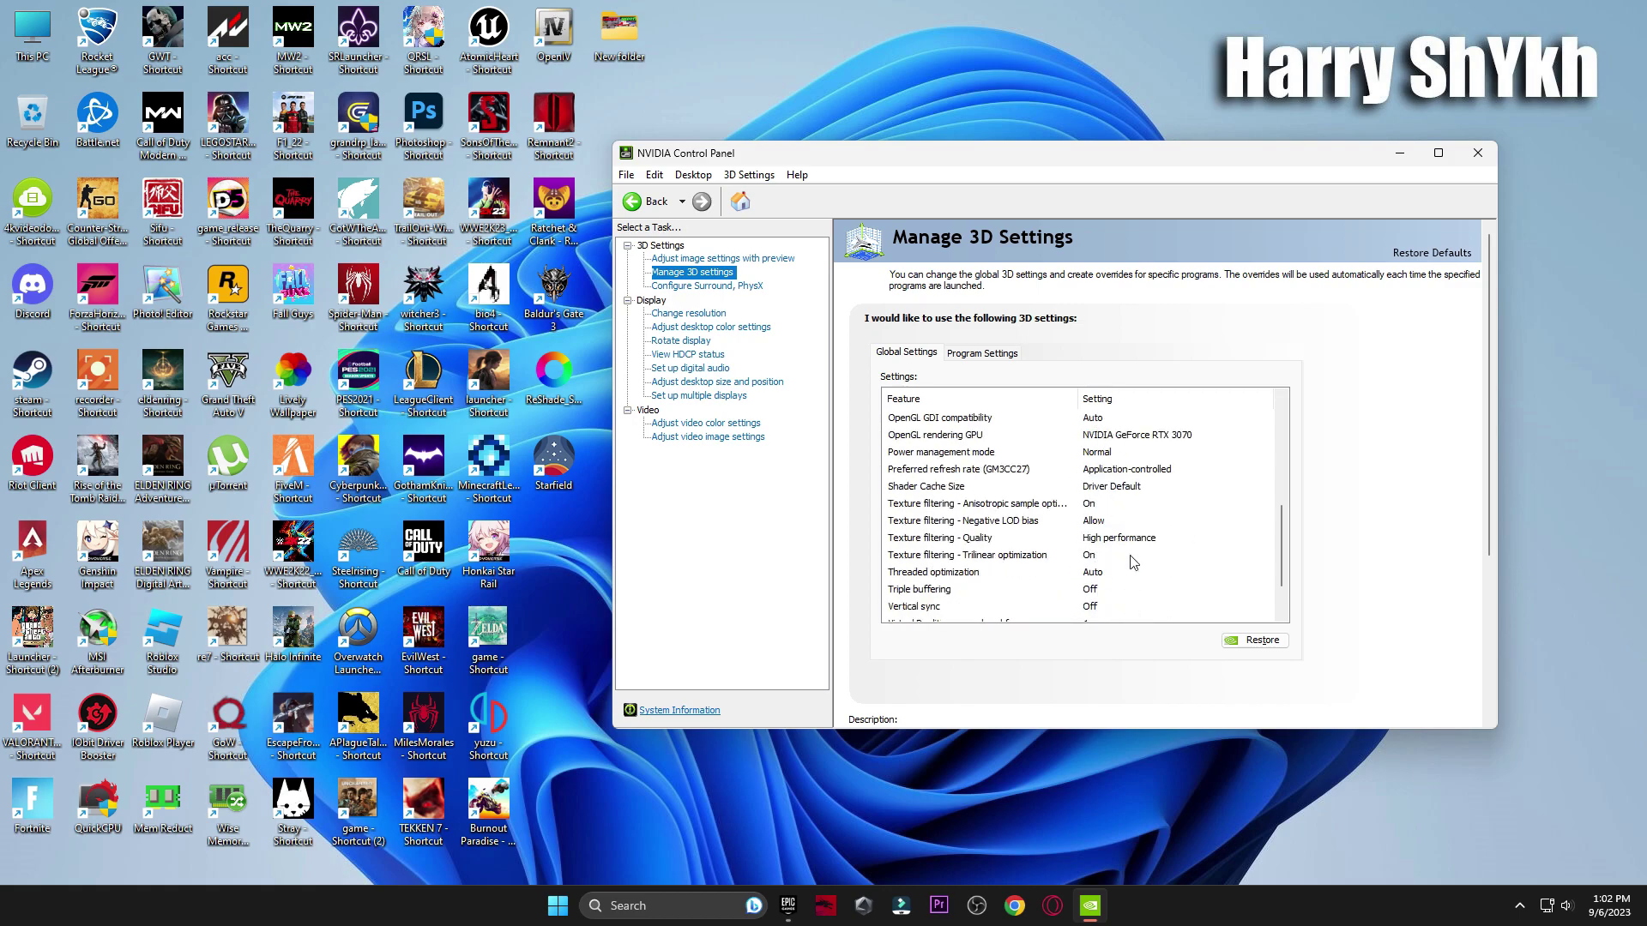
scroll(1106, 549, down, 1)
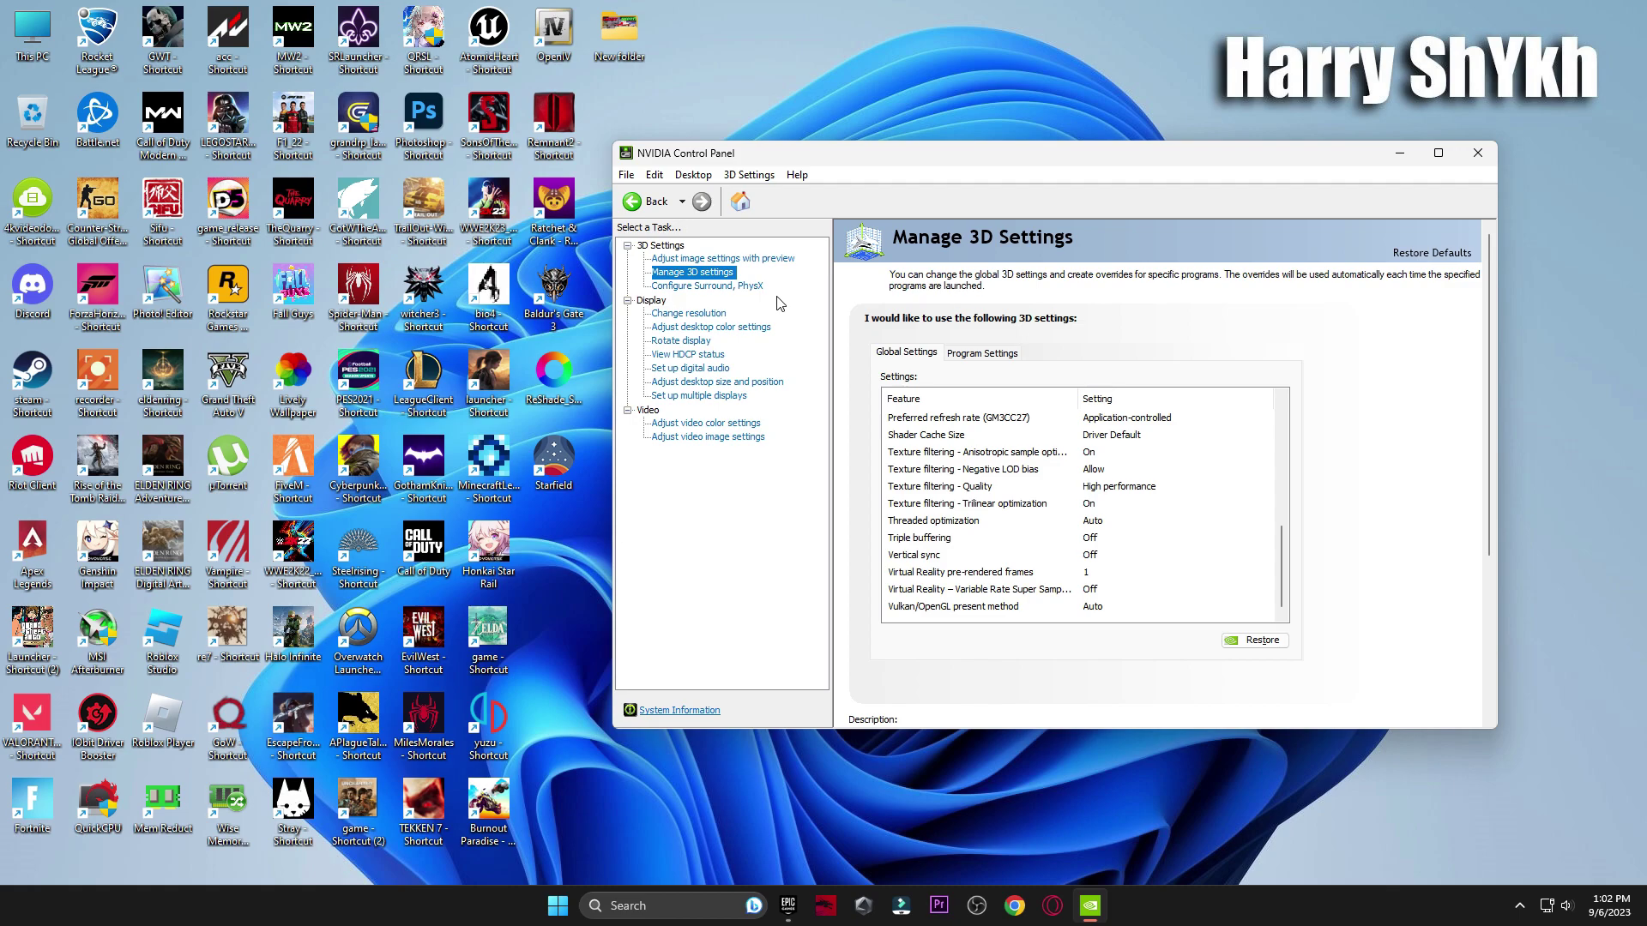
Set the PhysX processor to NVIDIA GeForce RTX 3070 under Configure Surround, PhysX
click(707, 285)
click(1218, 382)
click(1207, 411)
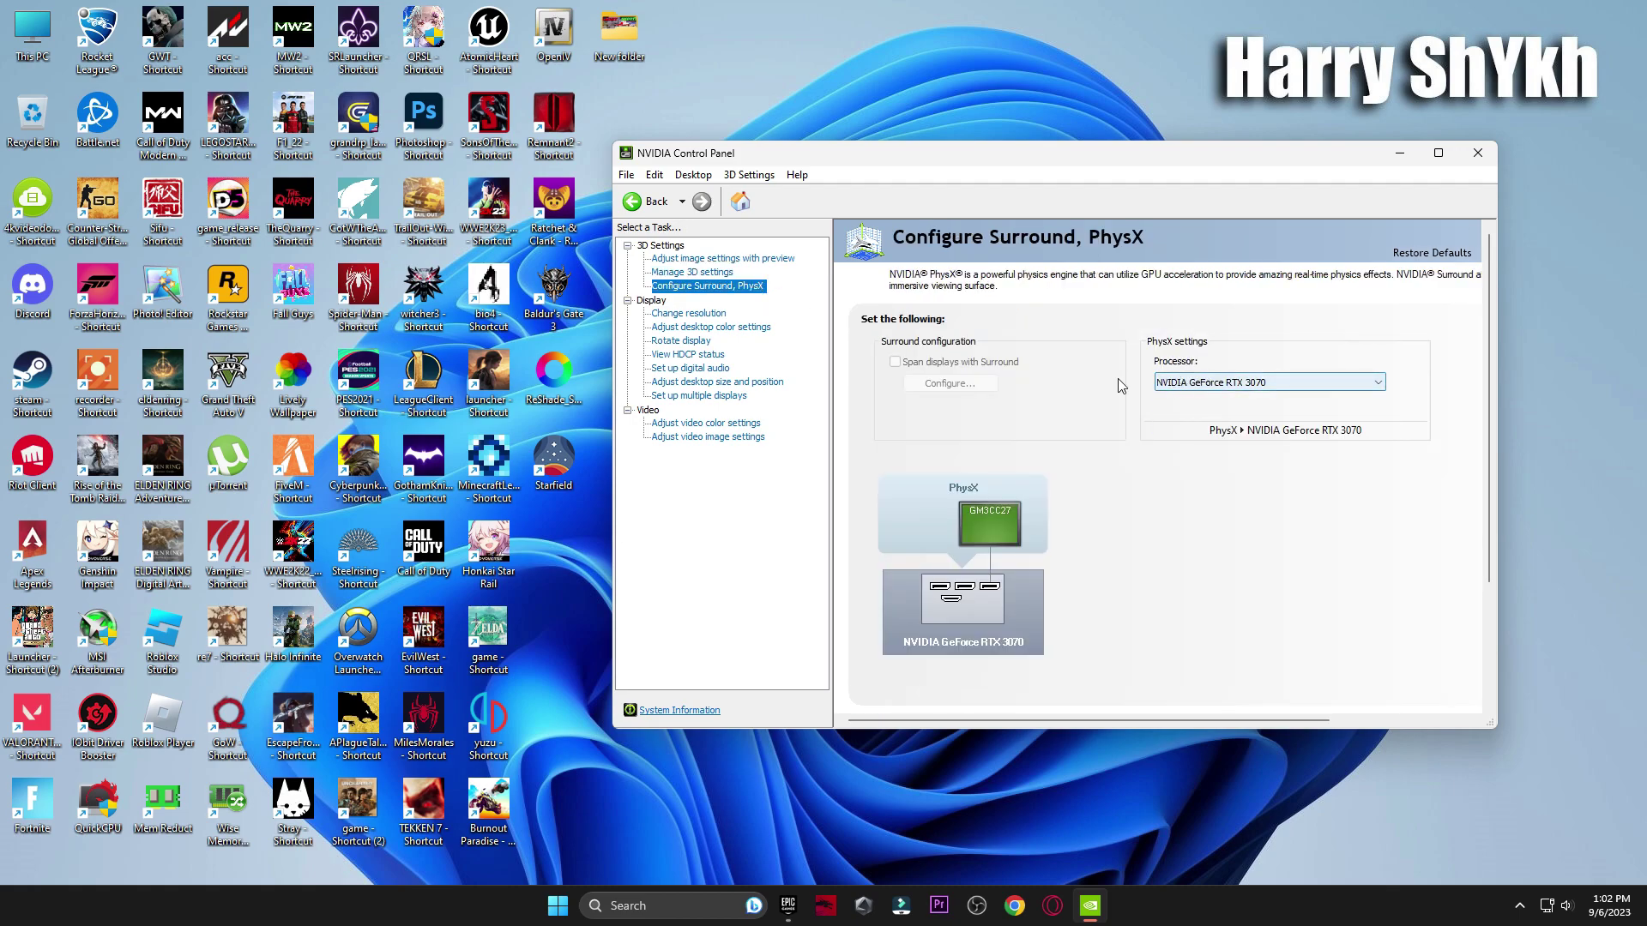
Set the refresh rate to 165Hz for the 1920 × 1080 PC resolution on the Change resolution page
click(674, 315)
scroll(952, 600, down, 2)
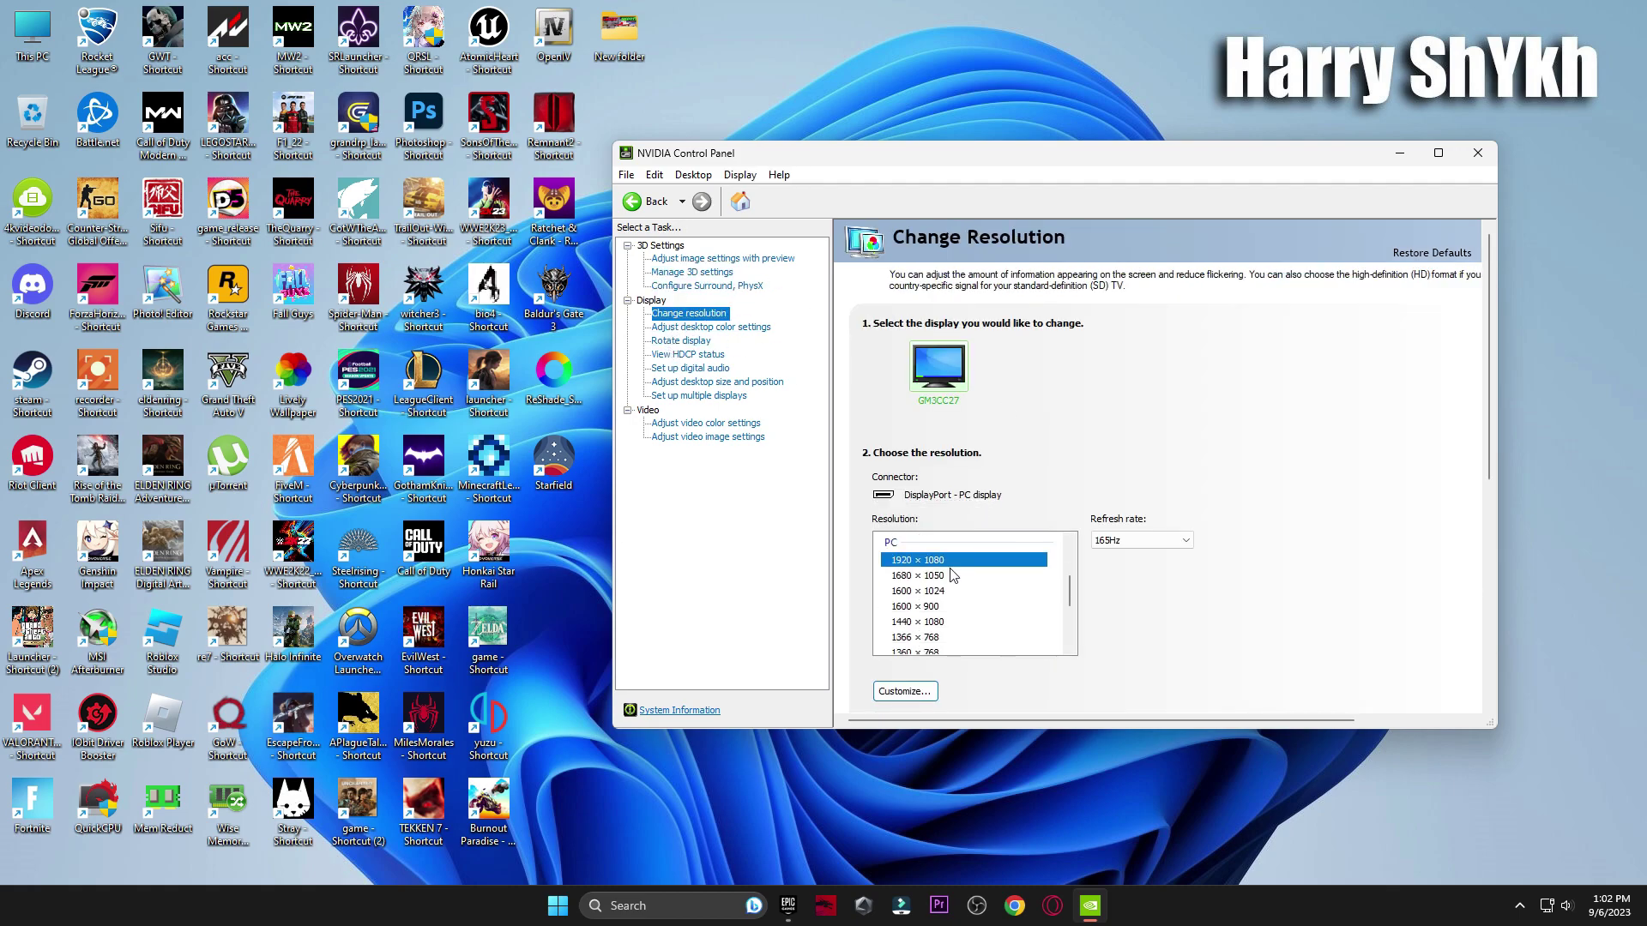
click(1141, 540)
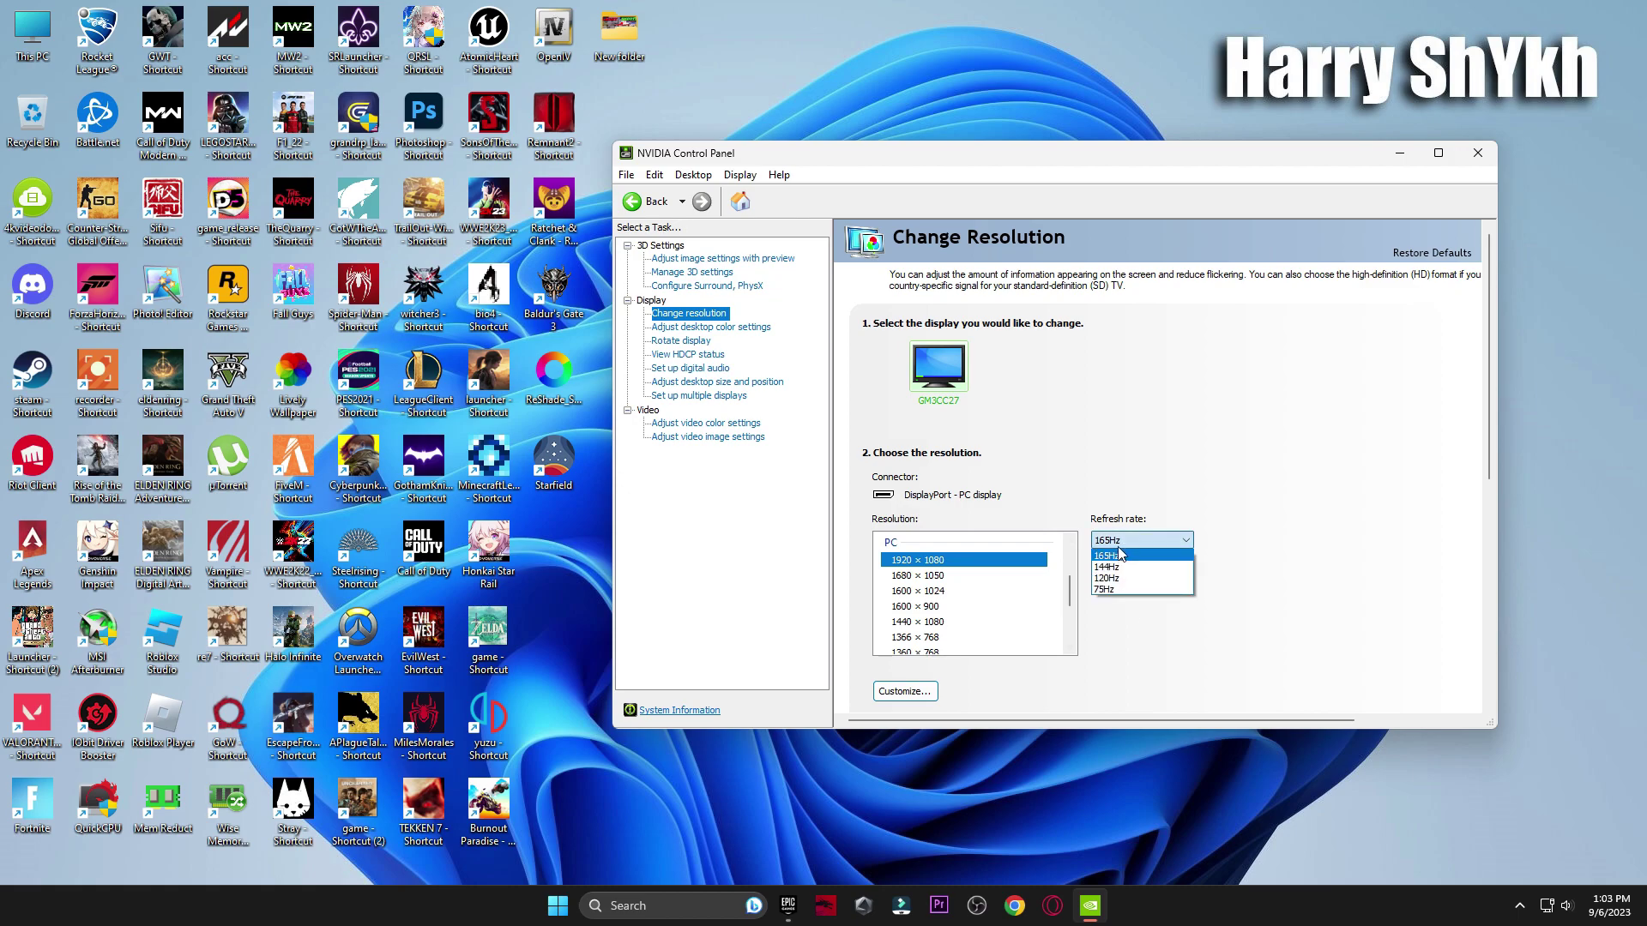
click(1123, 557)
drag(1490, 393, 1497, 566)
click(1367, 711)
click(1128, 471)
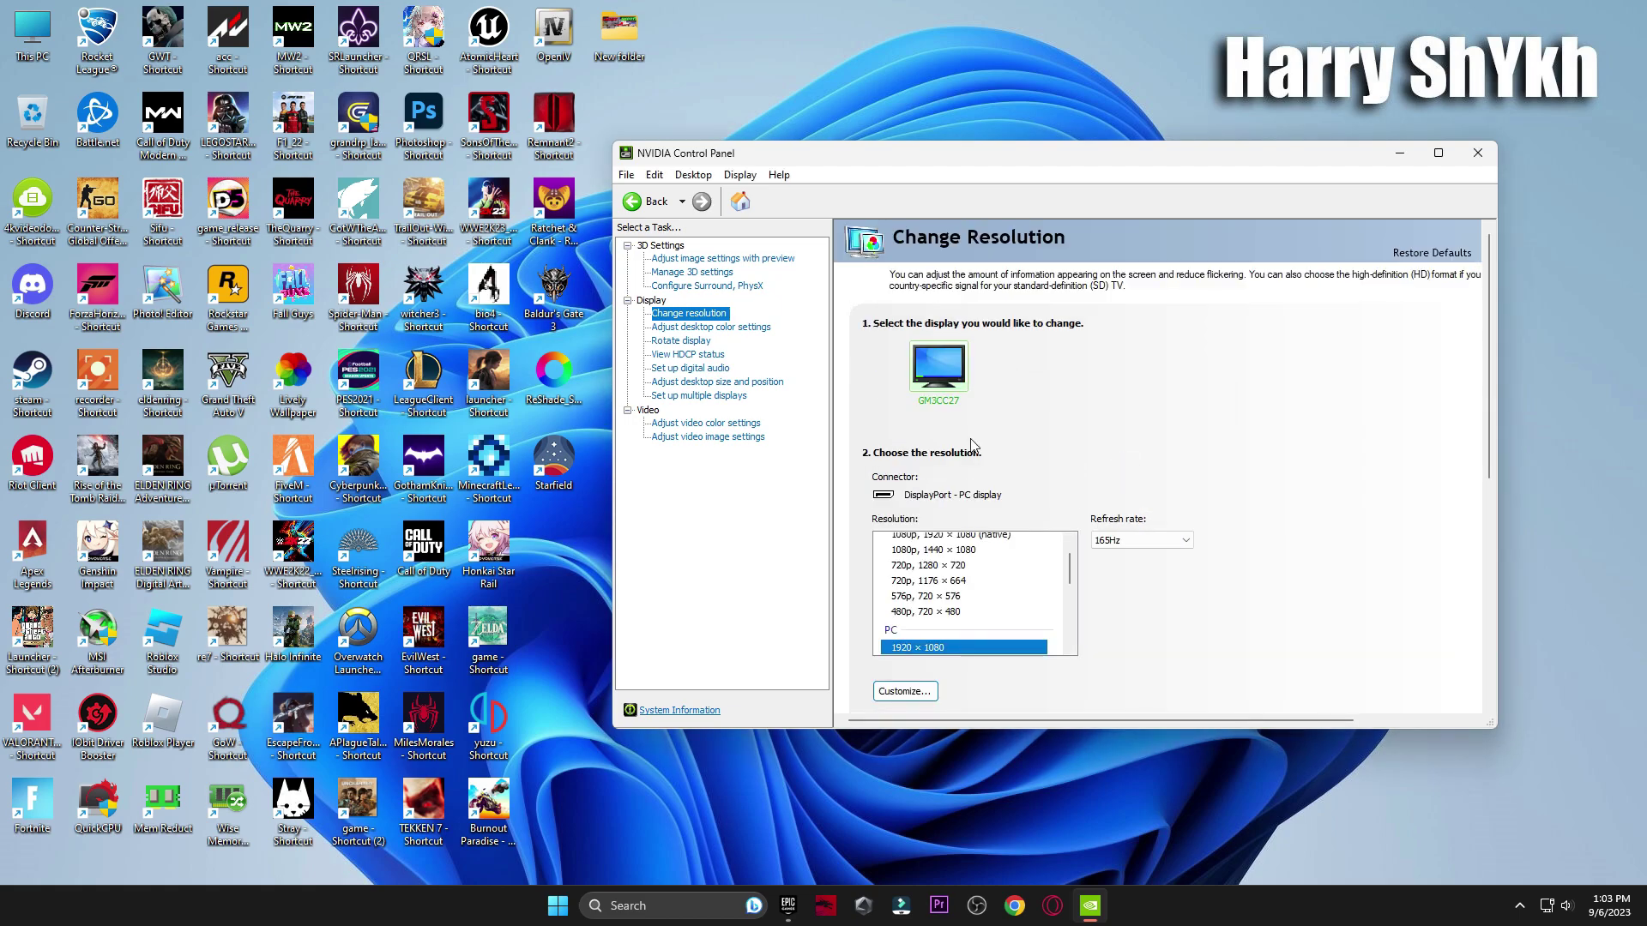
Examine the remaining Display pages, from desktop color settings through desktop size and position to multiple displays
click(717, 329)
scroll(1485, 430, down, 3)
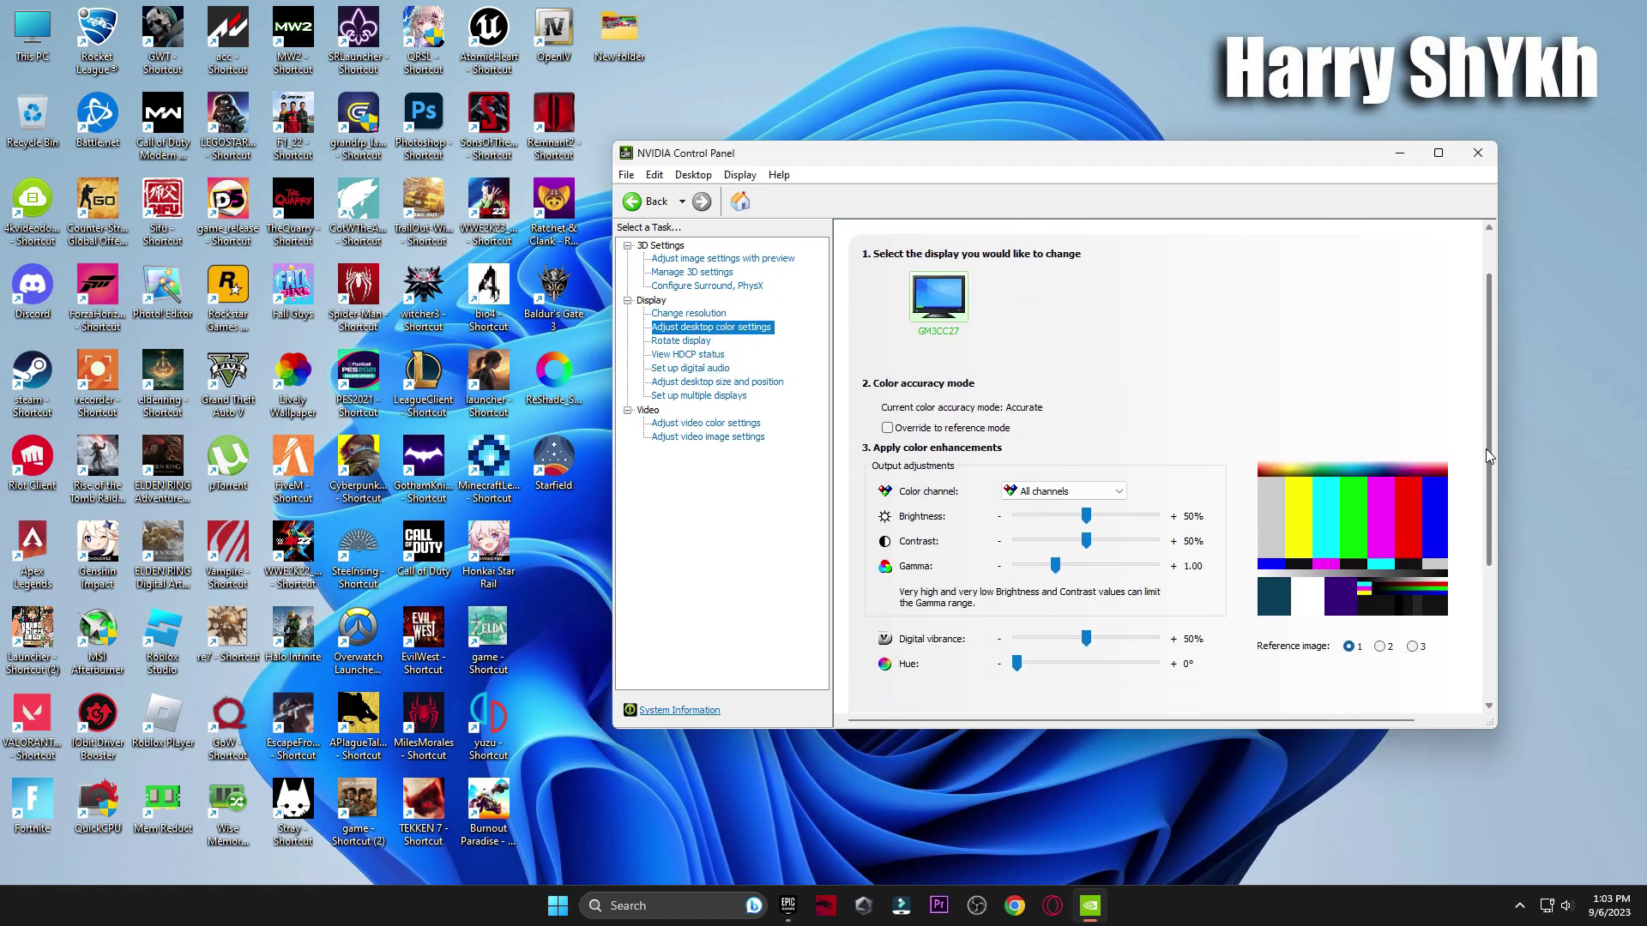
click(681, 341)
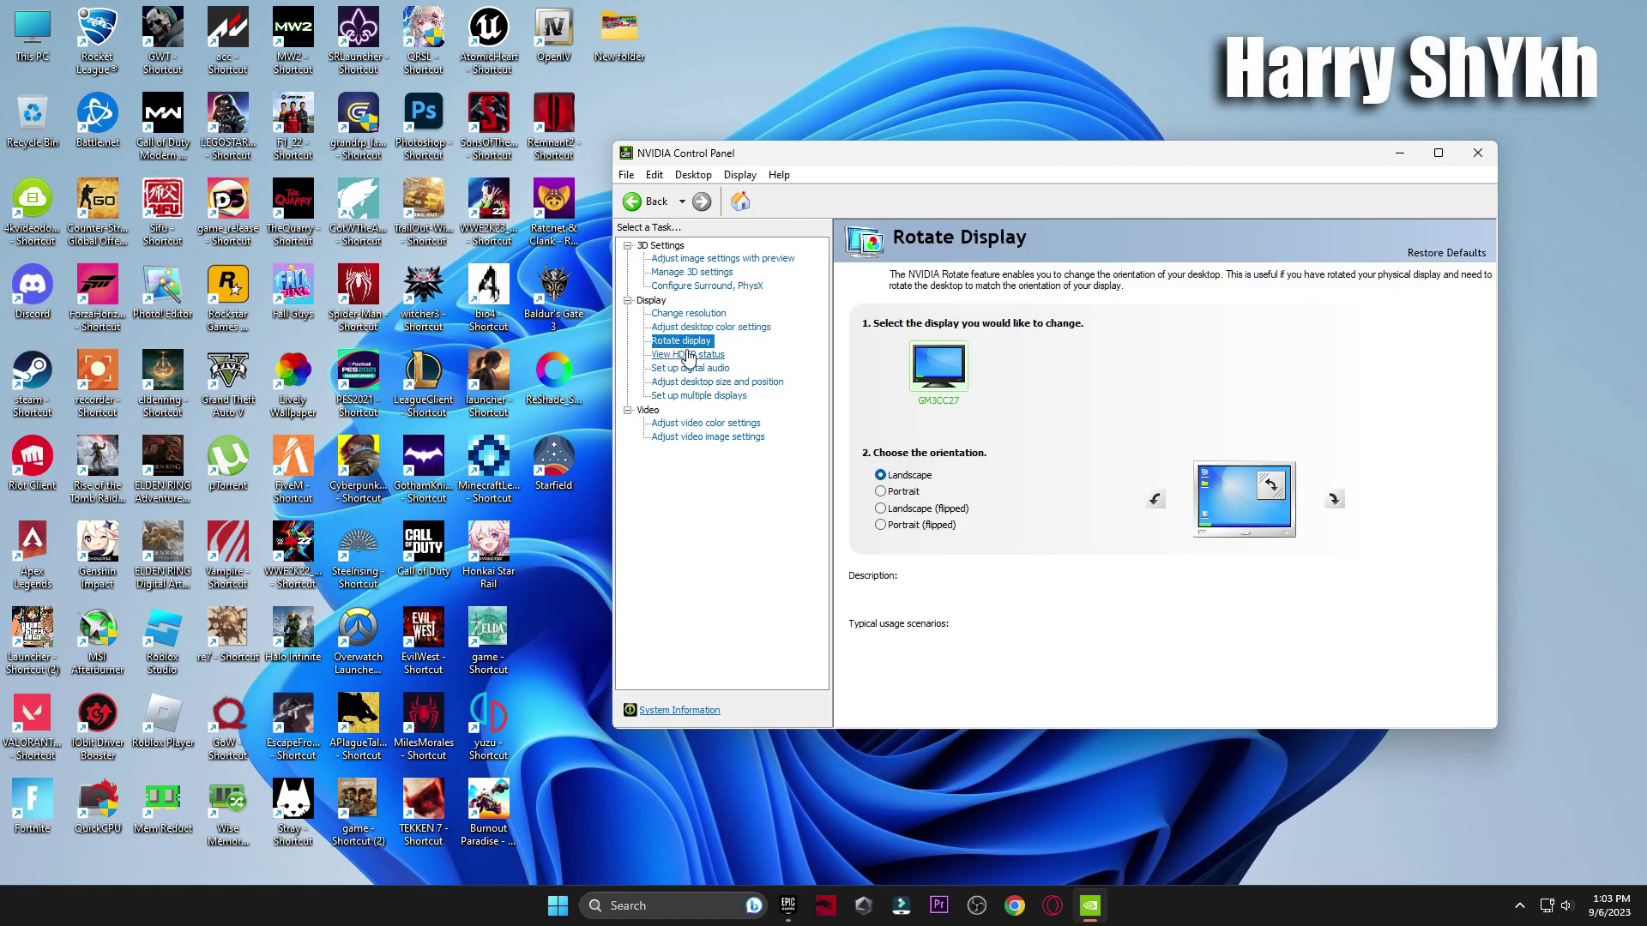
click(688, 355)
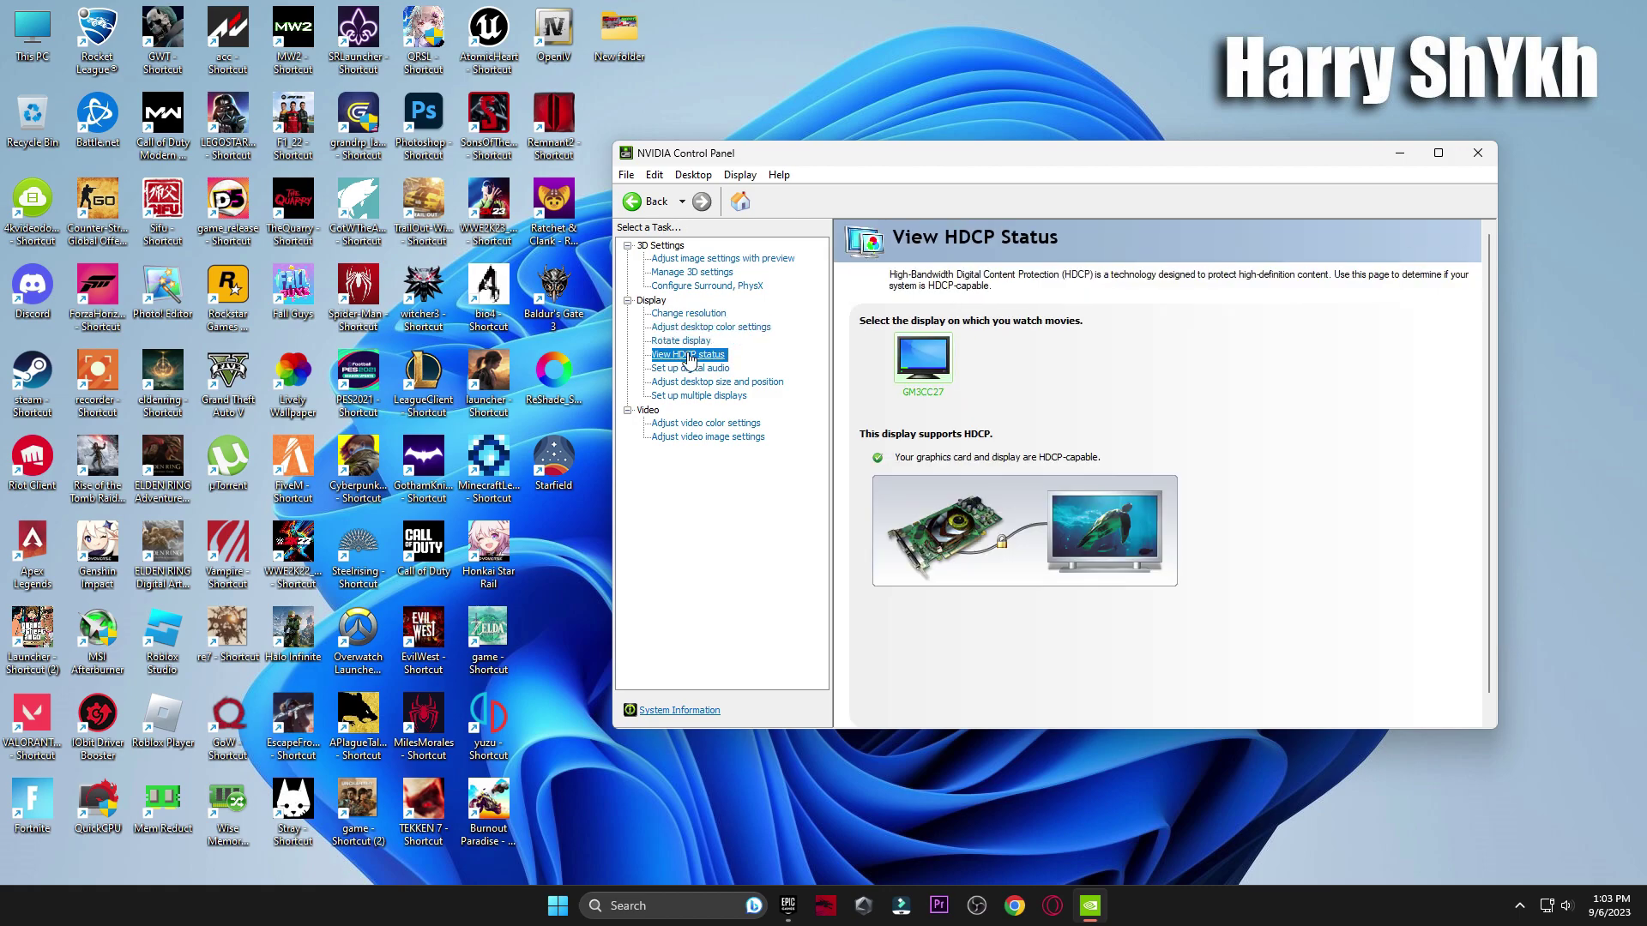
click(708, 386)
scroll(1494, 411, down, 3)
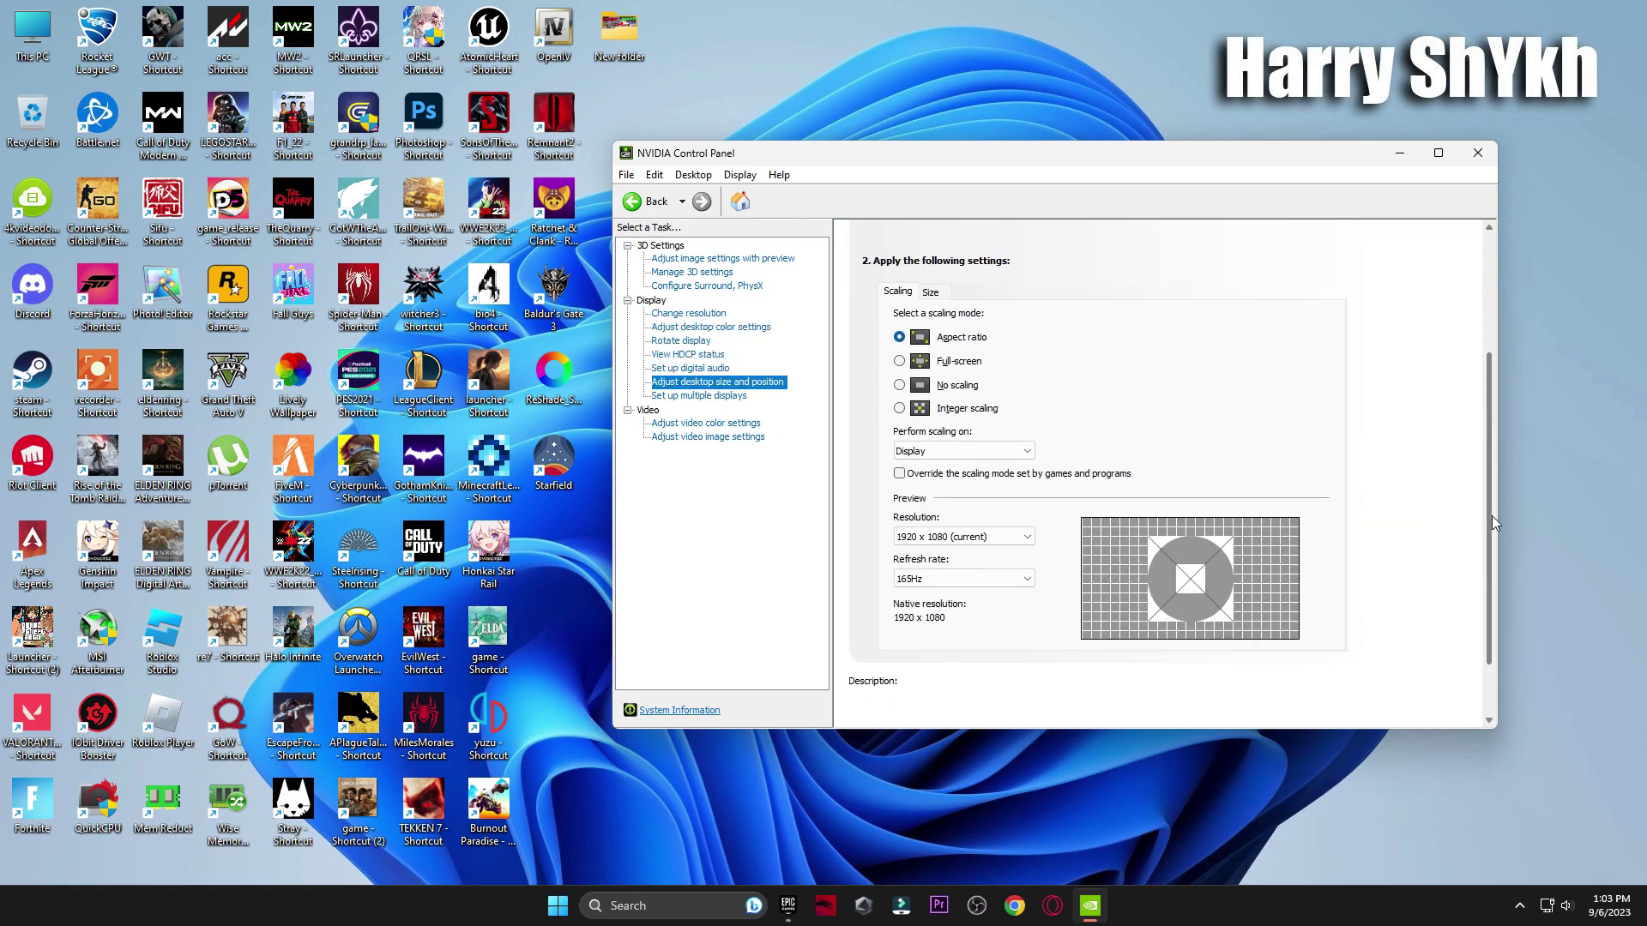
click(728, 396)
Examine the video color settings with their dynamic range, the video image settings and the 3D image preview page
click(706, 423)
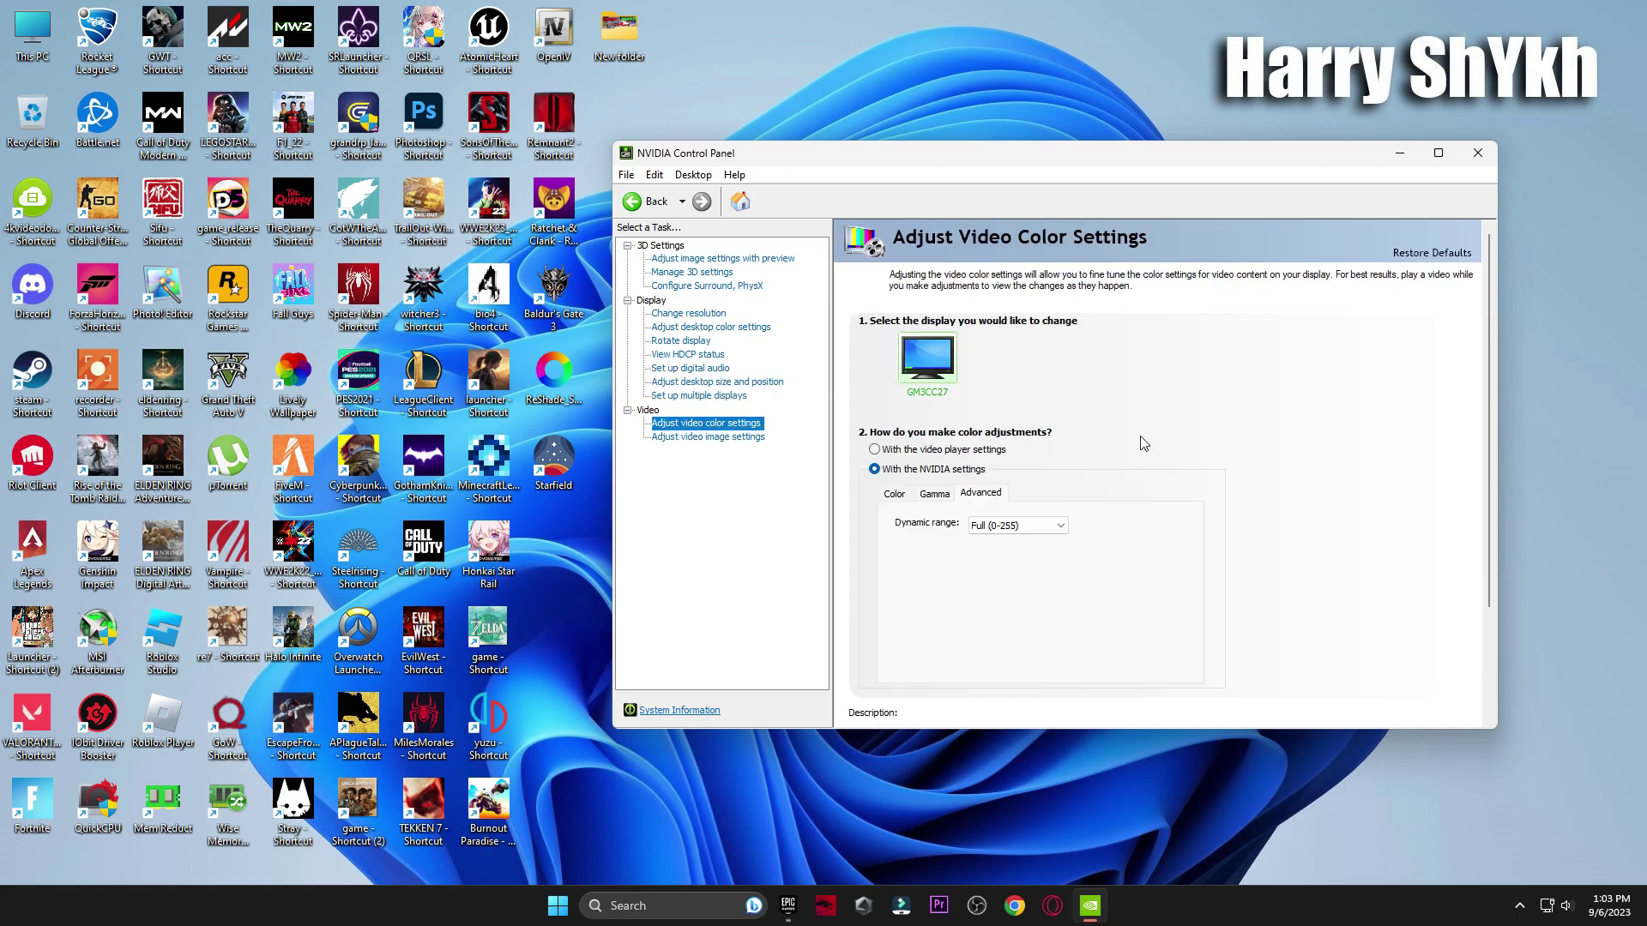
scroll(1413, 463, down, 1)
mouse_move(934, 452)
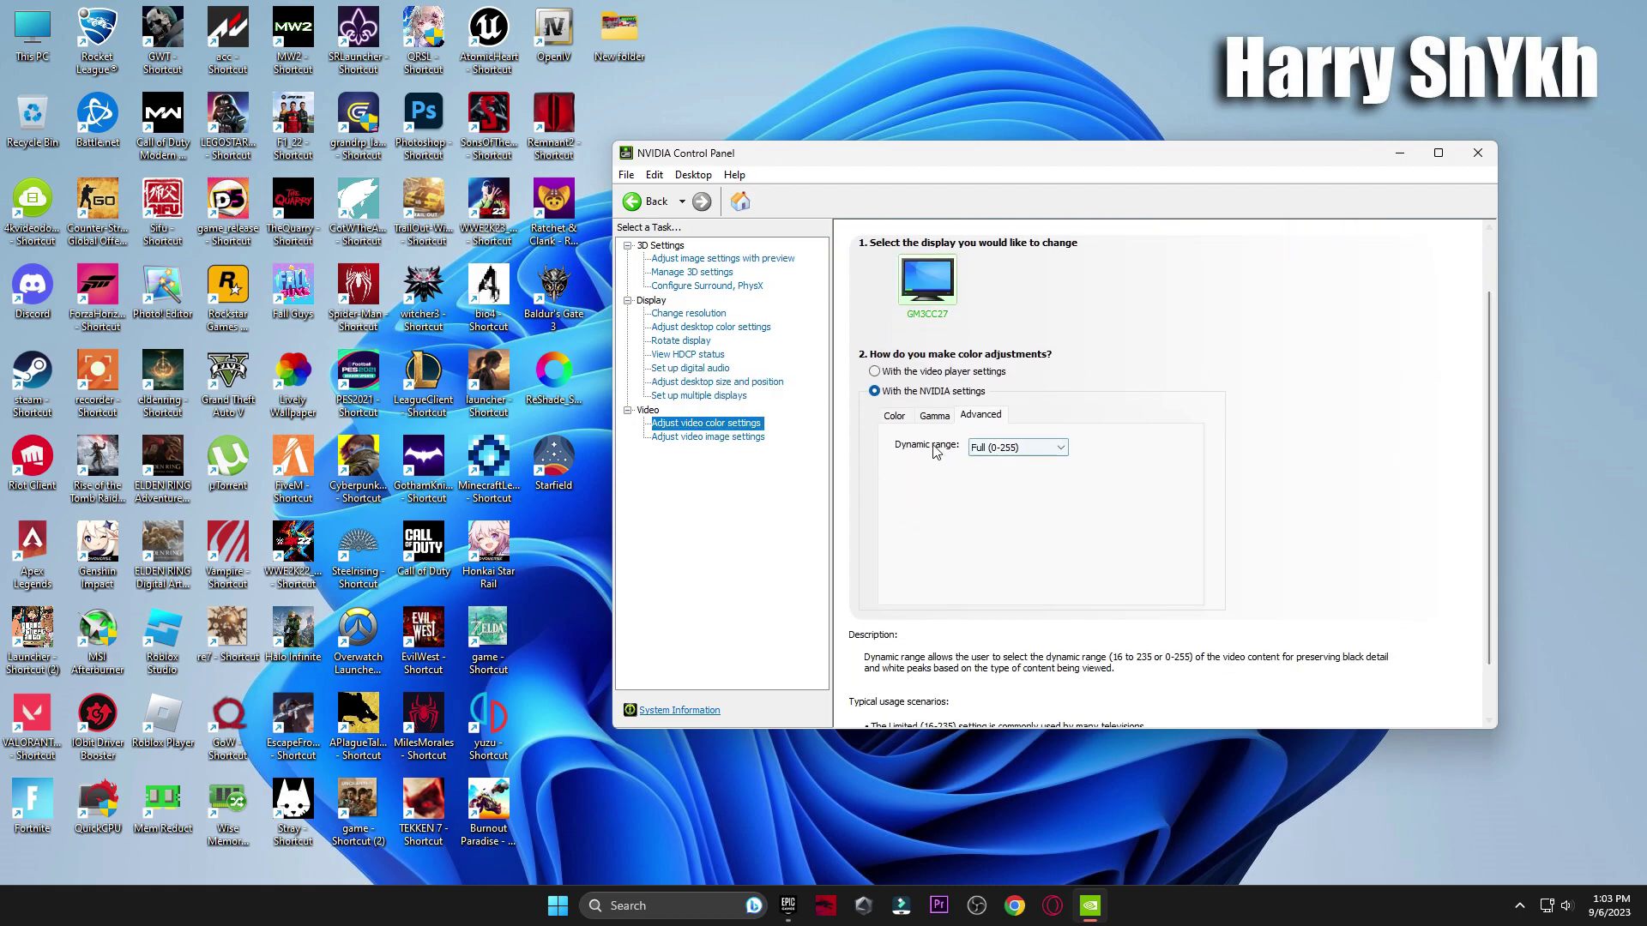
click(736, 439)
click(723, 258)
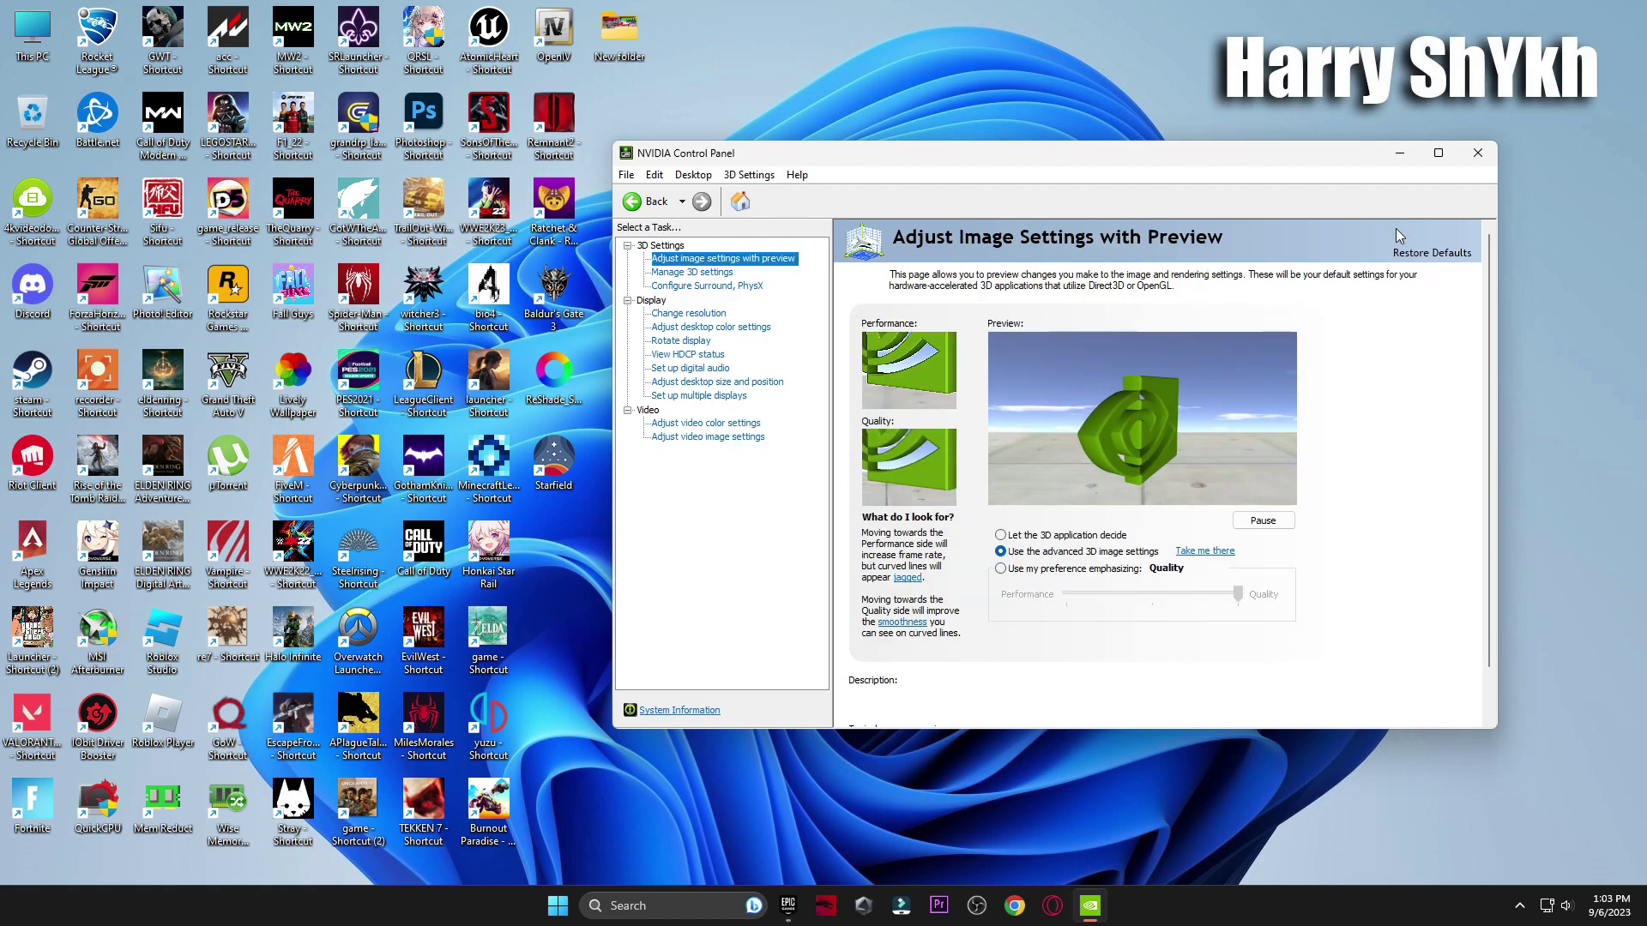
Close the NVIDIA Control Panel and open the pack's 4 Power Plan > Quick-CPU > 64bit folder
click(1477, 152)
double_click(870, 204)
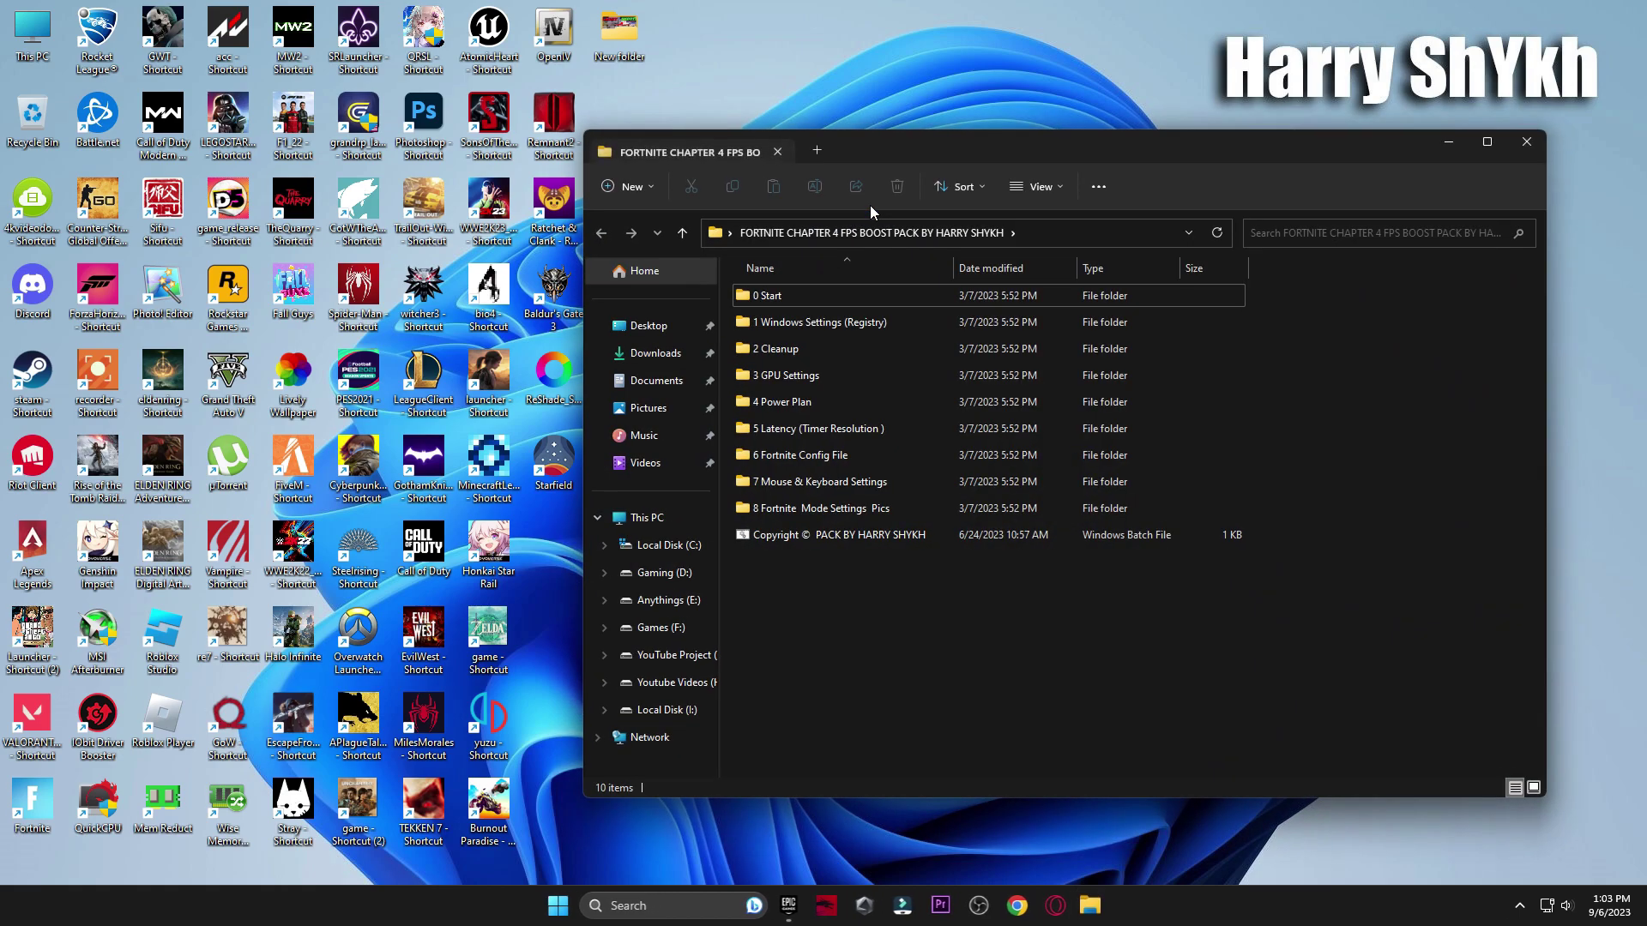
double_click(832, 393)
double_click(784, 302)
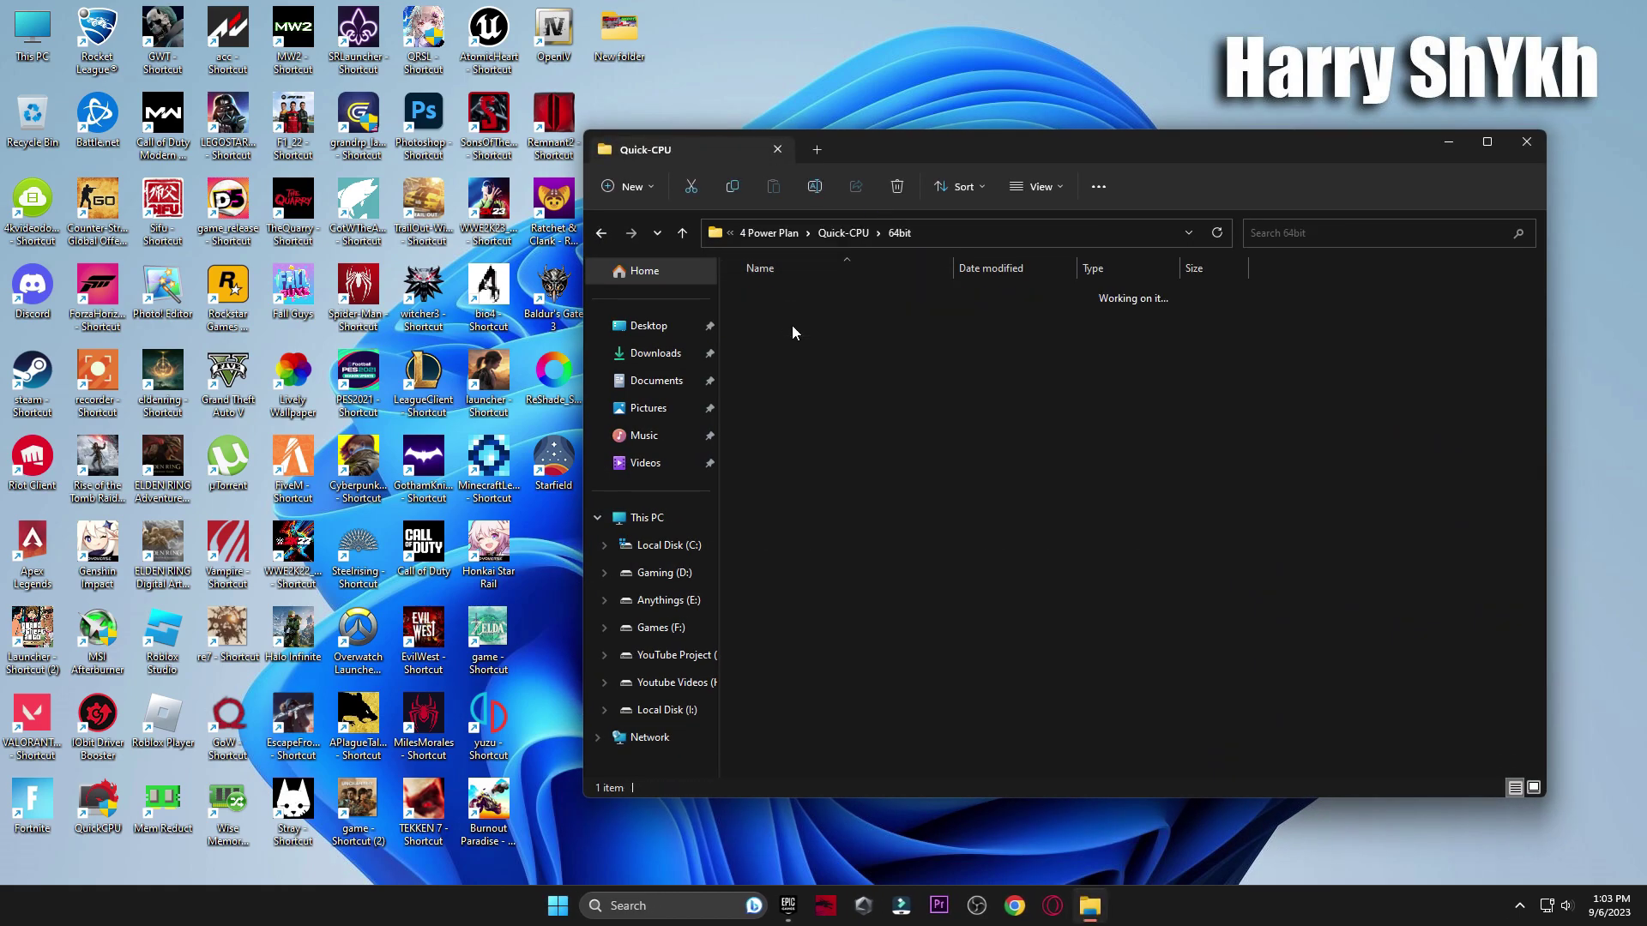
double_click(791, 321)
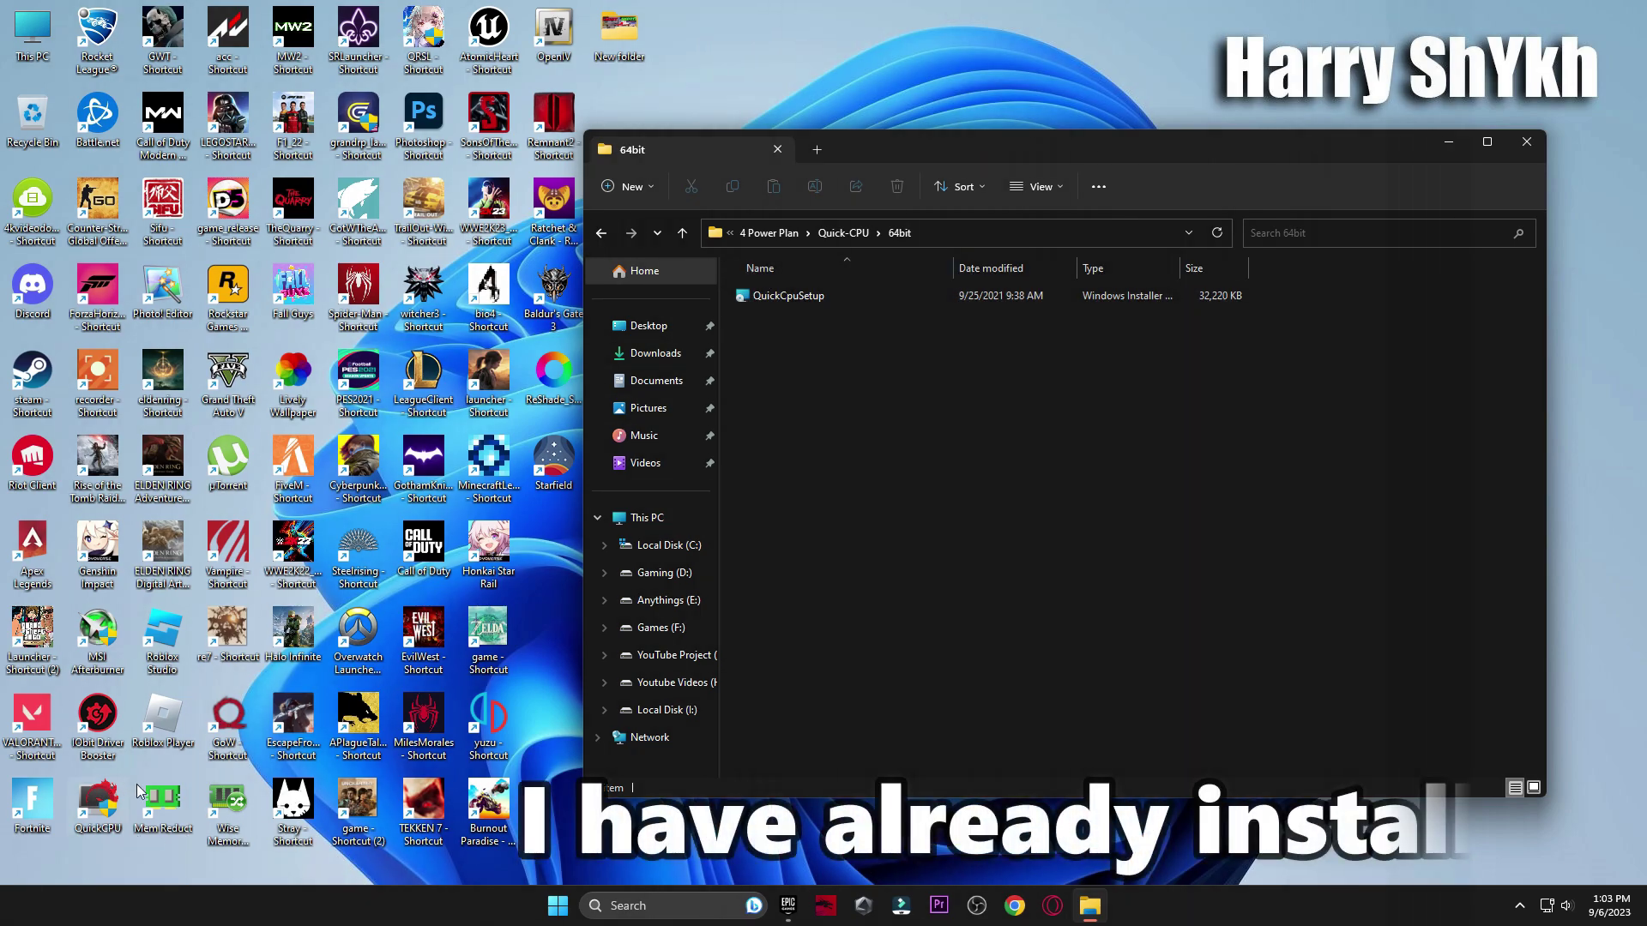
Close the 64bit folder, open Quick CPU and set its system power plan to High performance
click(455, 682)
click(1526, 142)
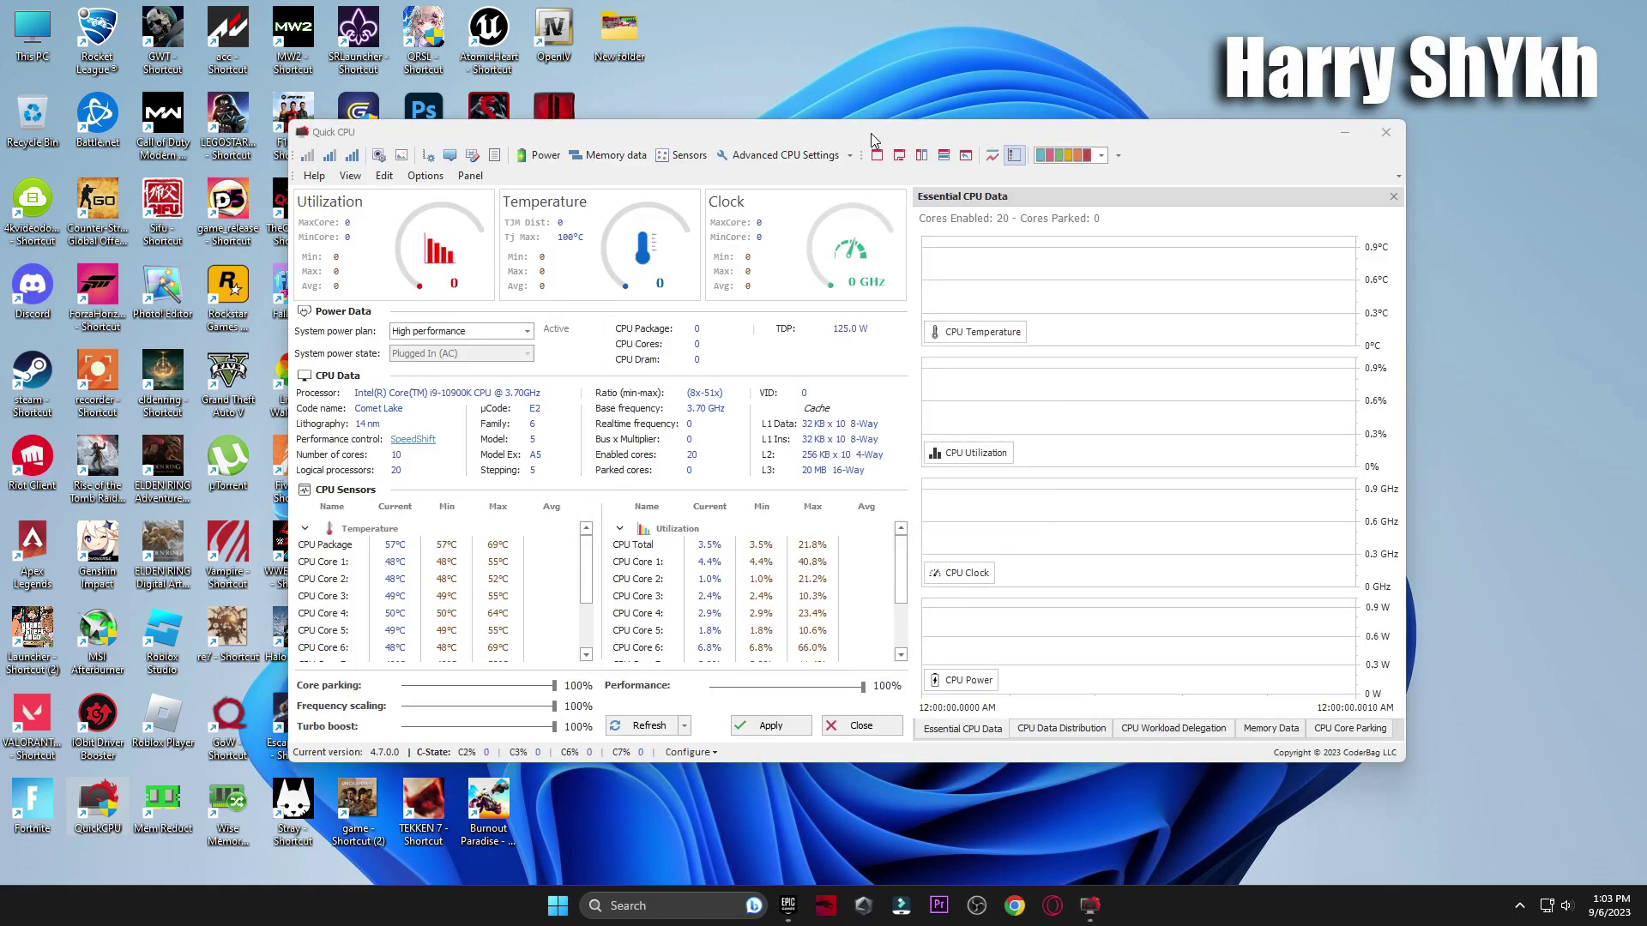
drag(871, 132, 1074, 136)
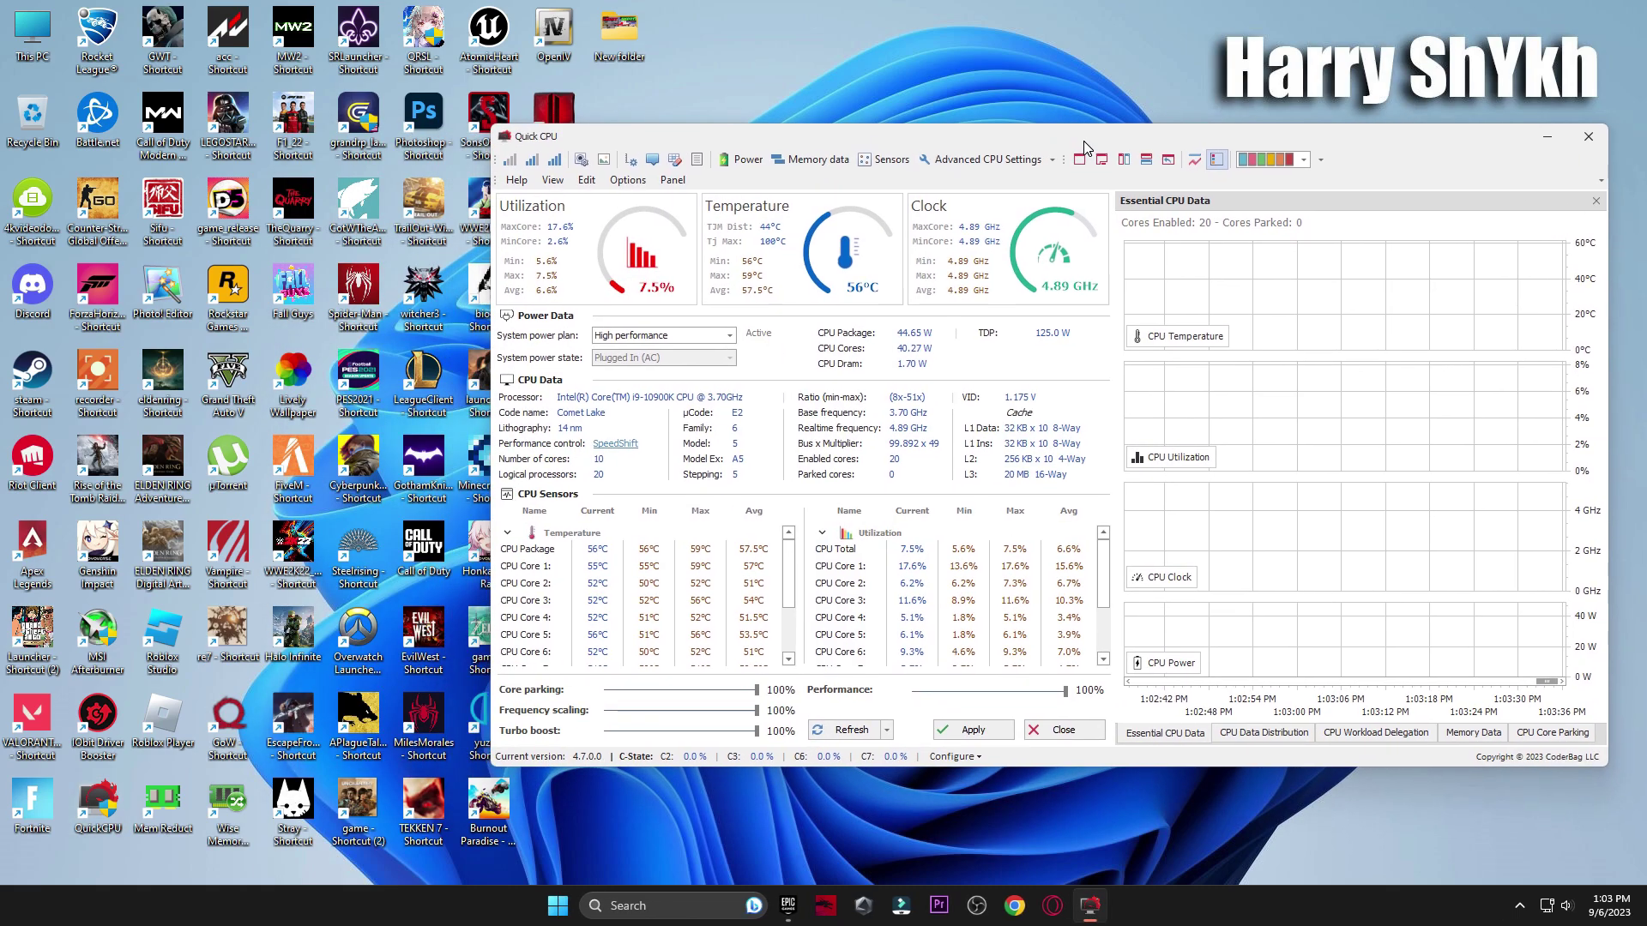
click(697, 342)
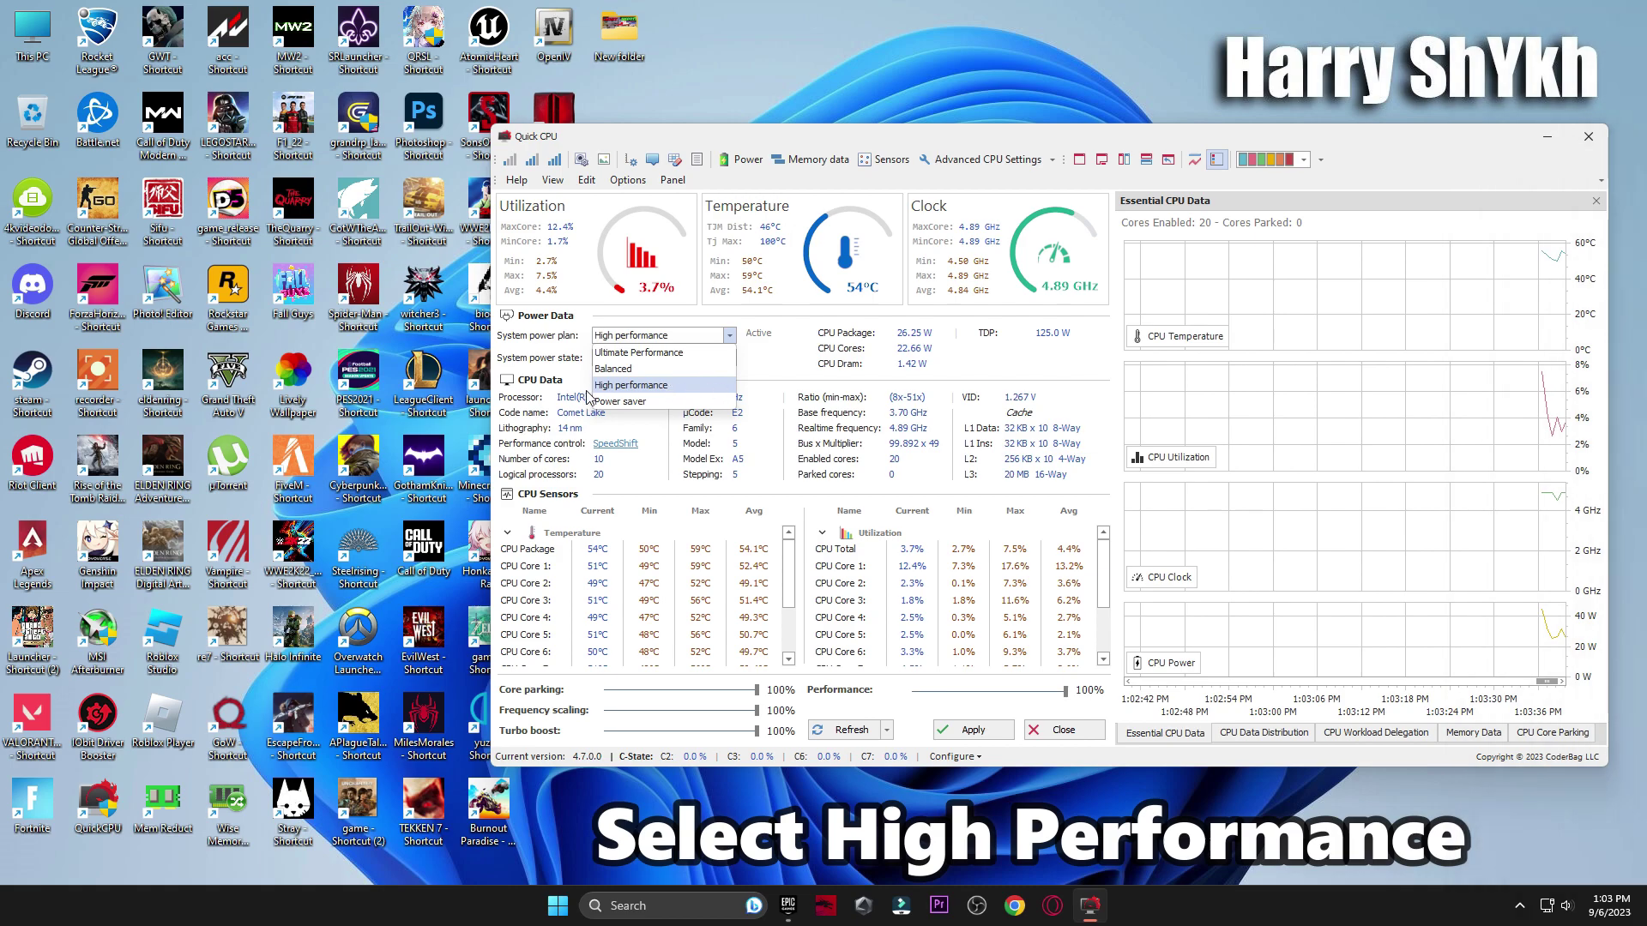
click(661, 385)
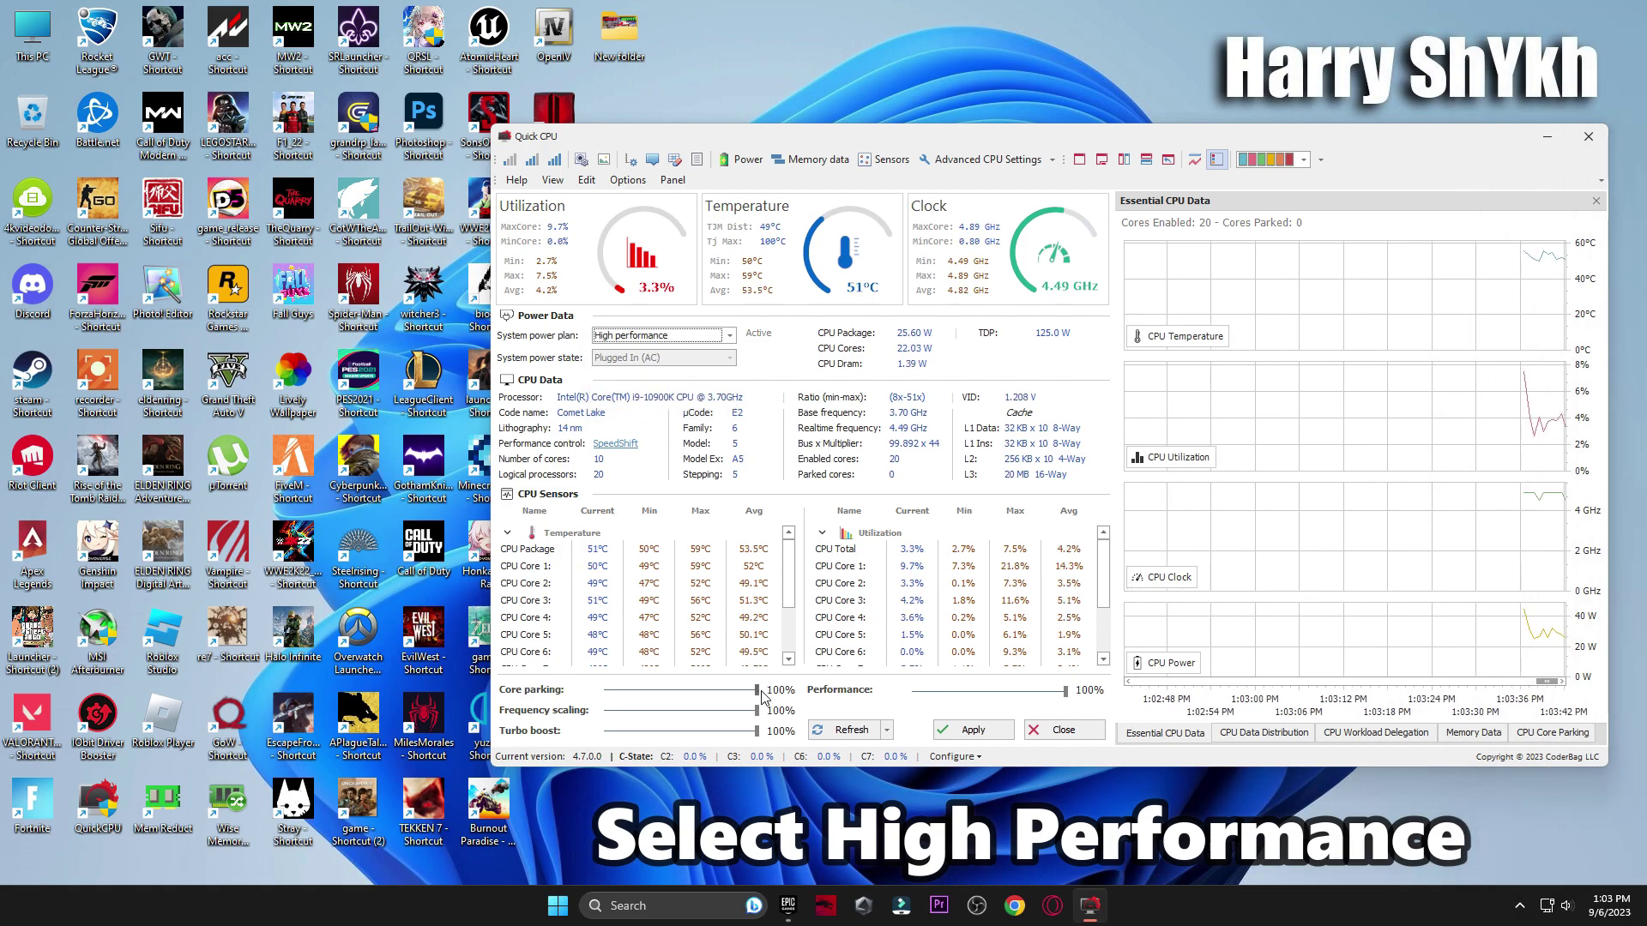
Set core parking, frequency scaling, turbo boost and performance to 100% in Quick CPU, apply the changes and close it
drag(719, 696, 758, 701)
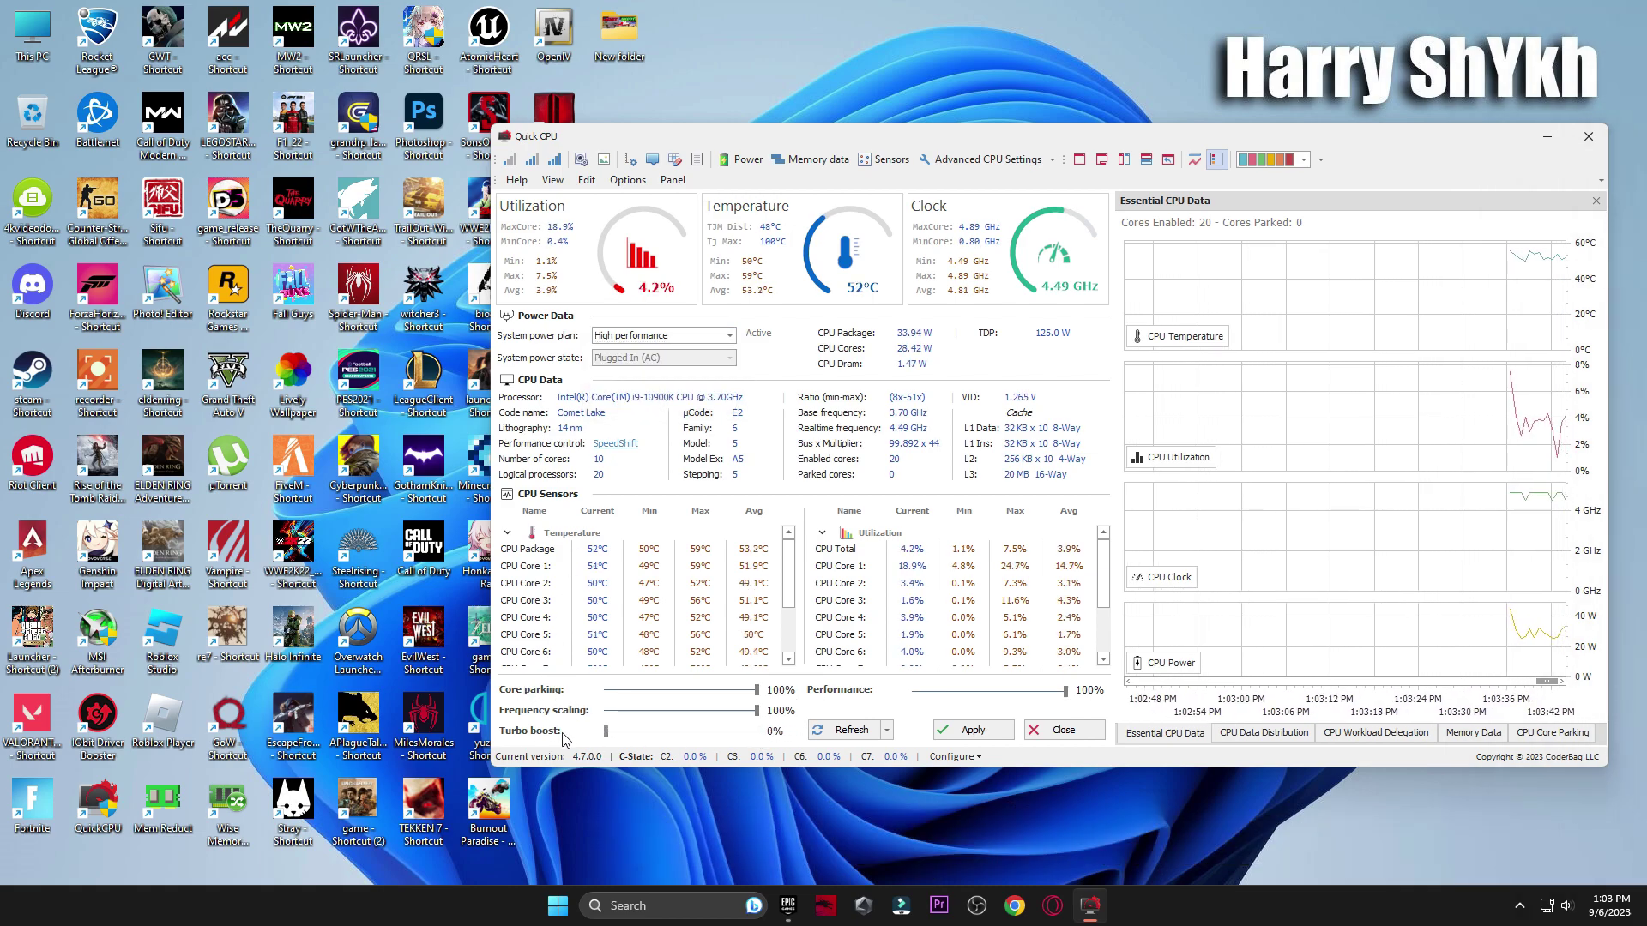
mouse_move(1068, 692)
mouse_down()
mouse_move(946, 692)
mouse_move(1067, 692)
mouse_up()
click(969, 729)
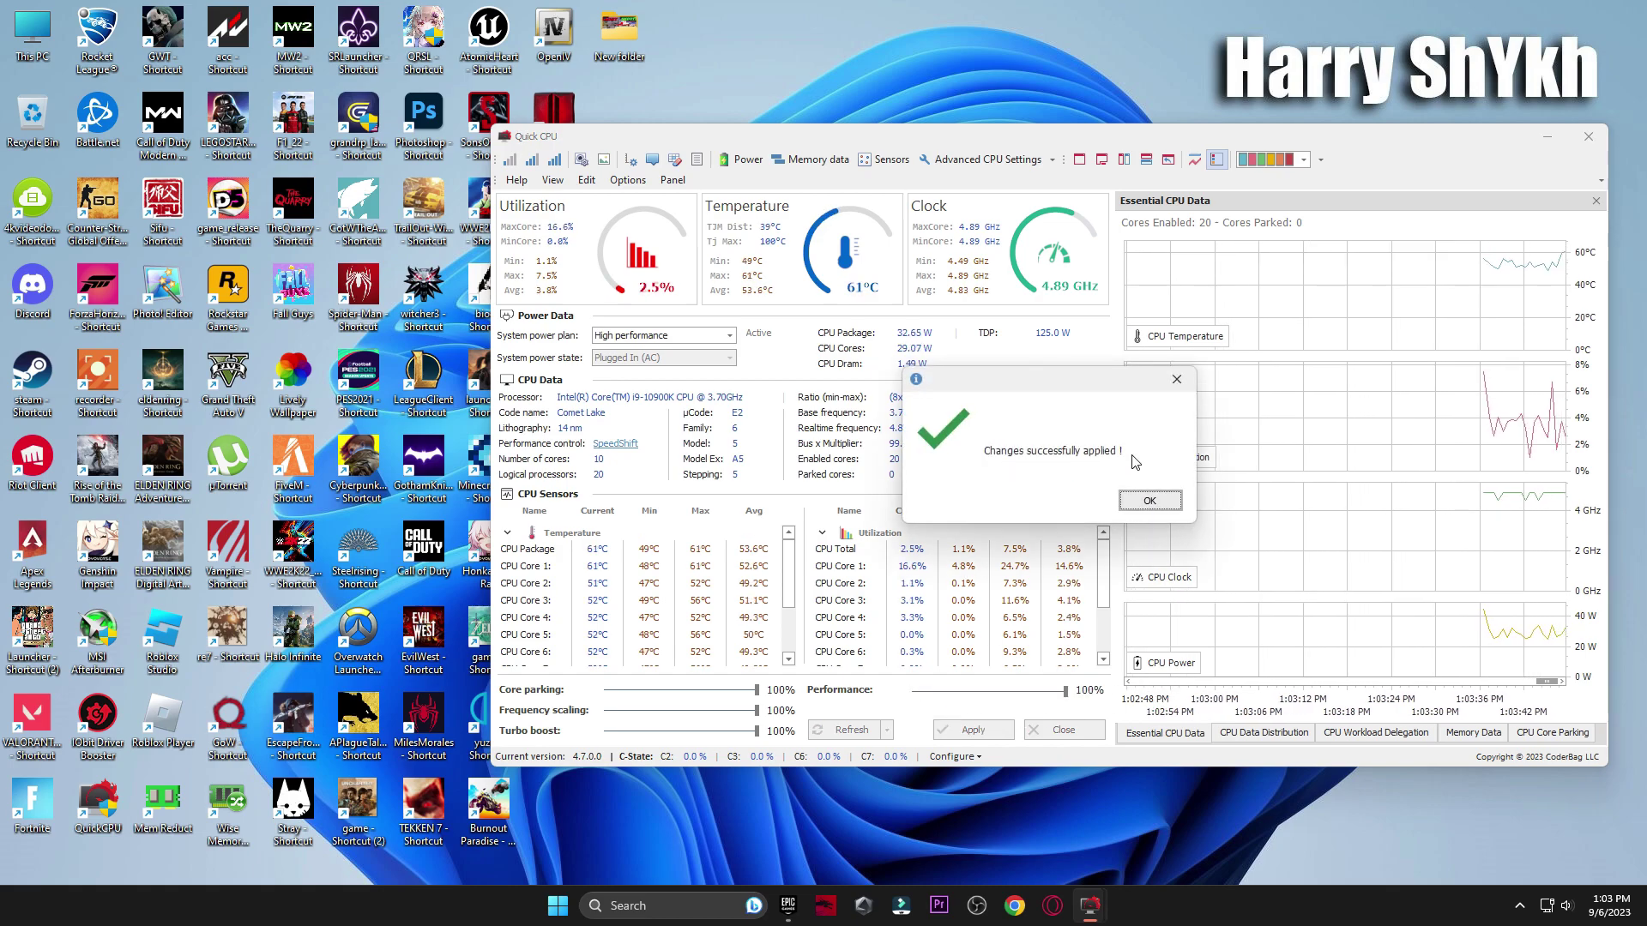
click(1149, 500)
click(1062, 730)
Check in the Windows power plan settings, including the additional plans, that High performance is selected, and close them
click(678, 906)
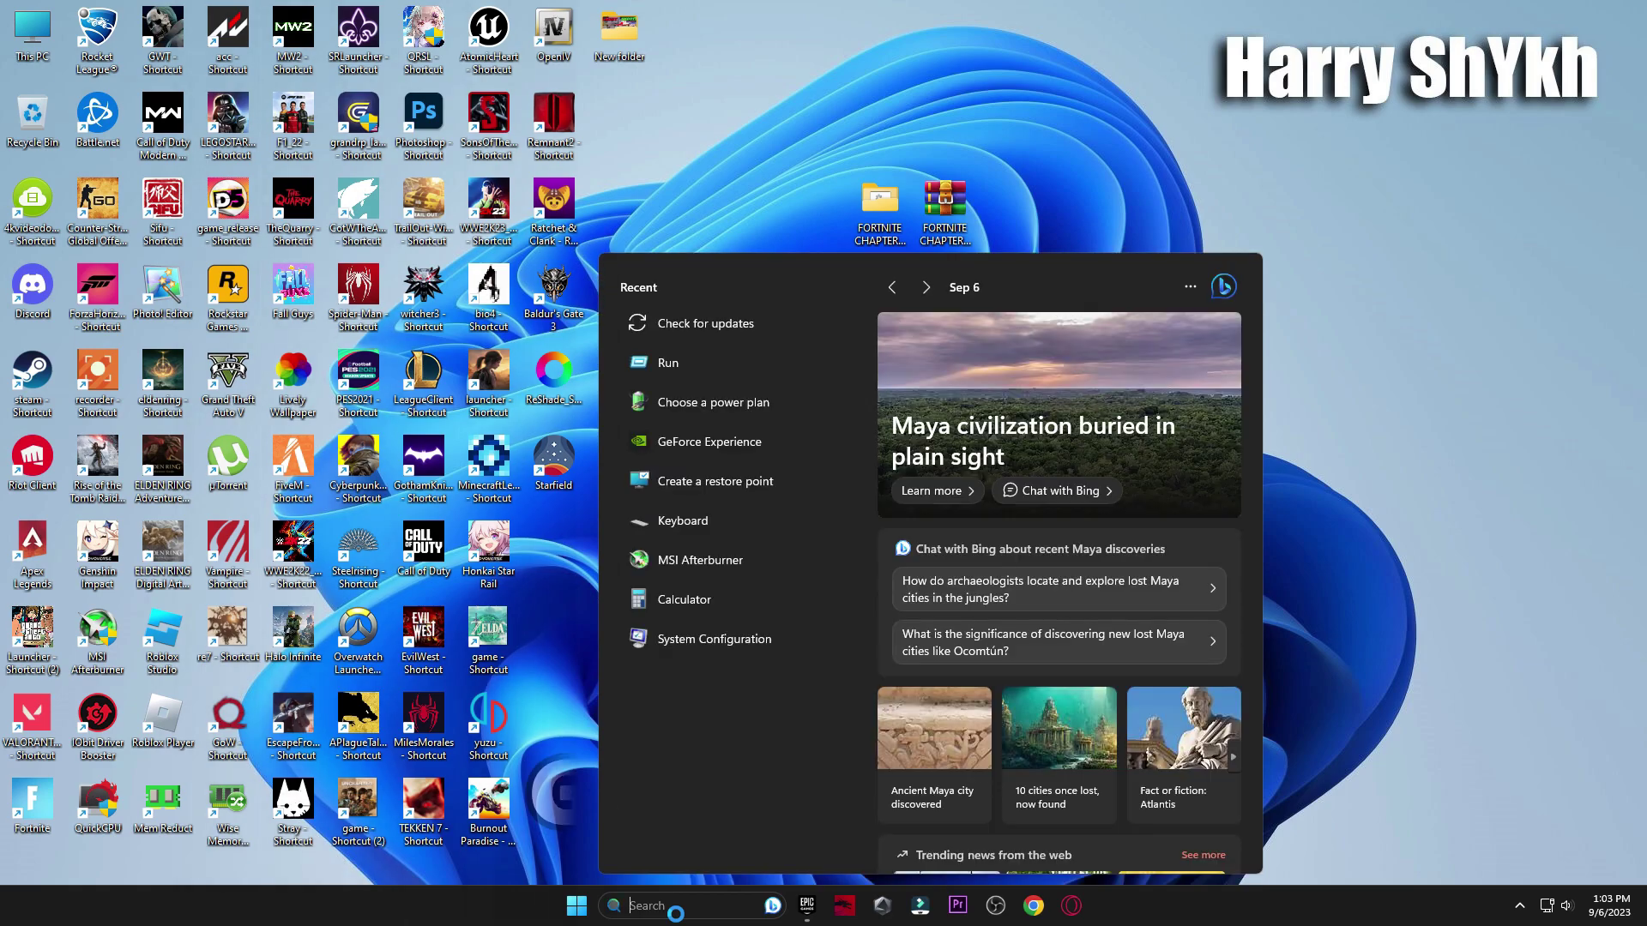
text(power)
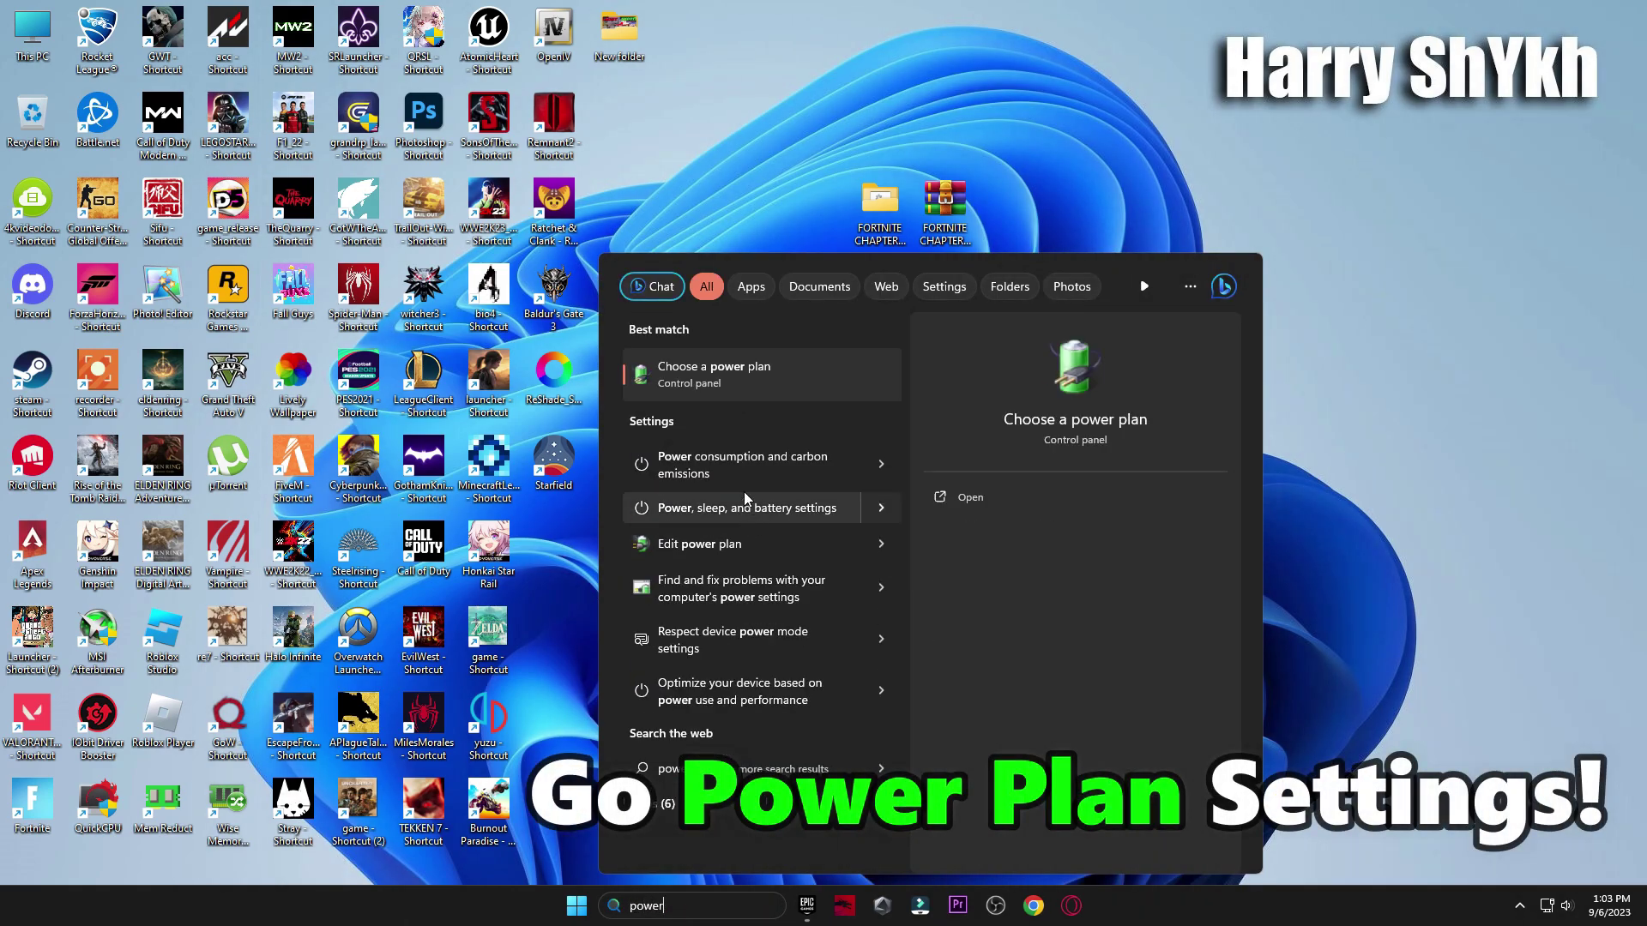
click(724, 372)
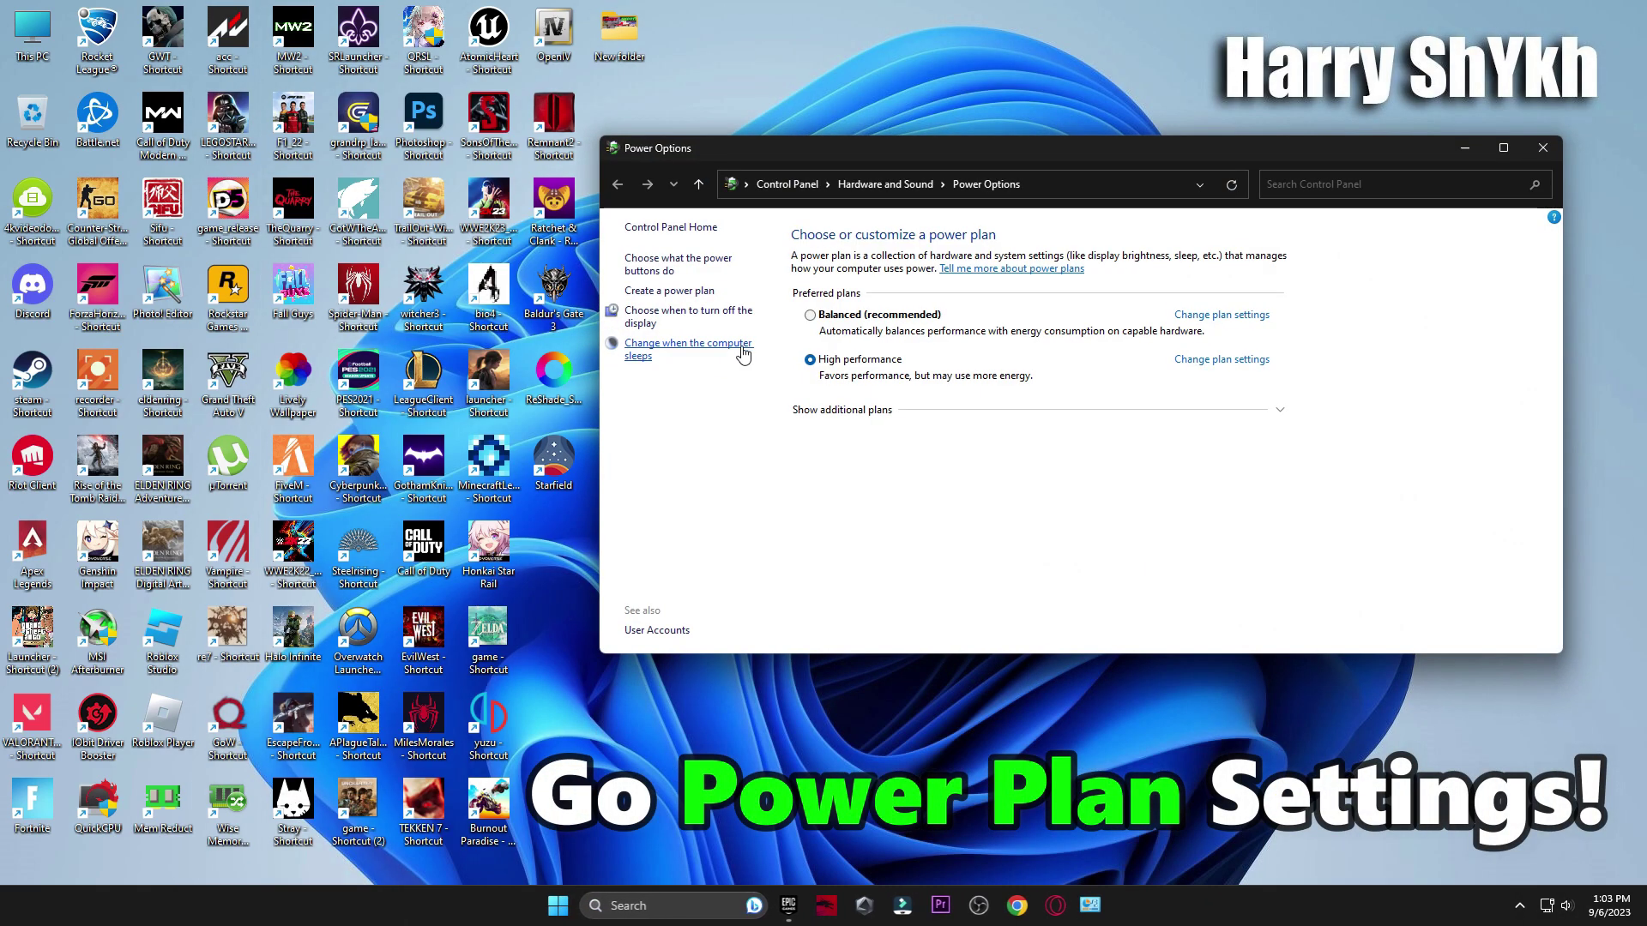
click(1280, 411)
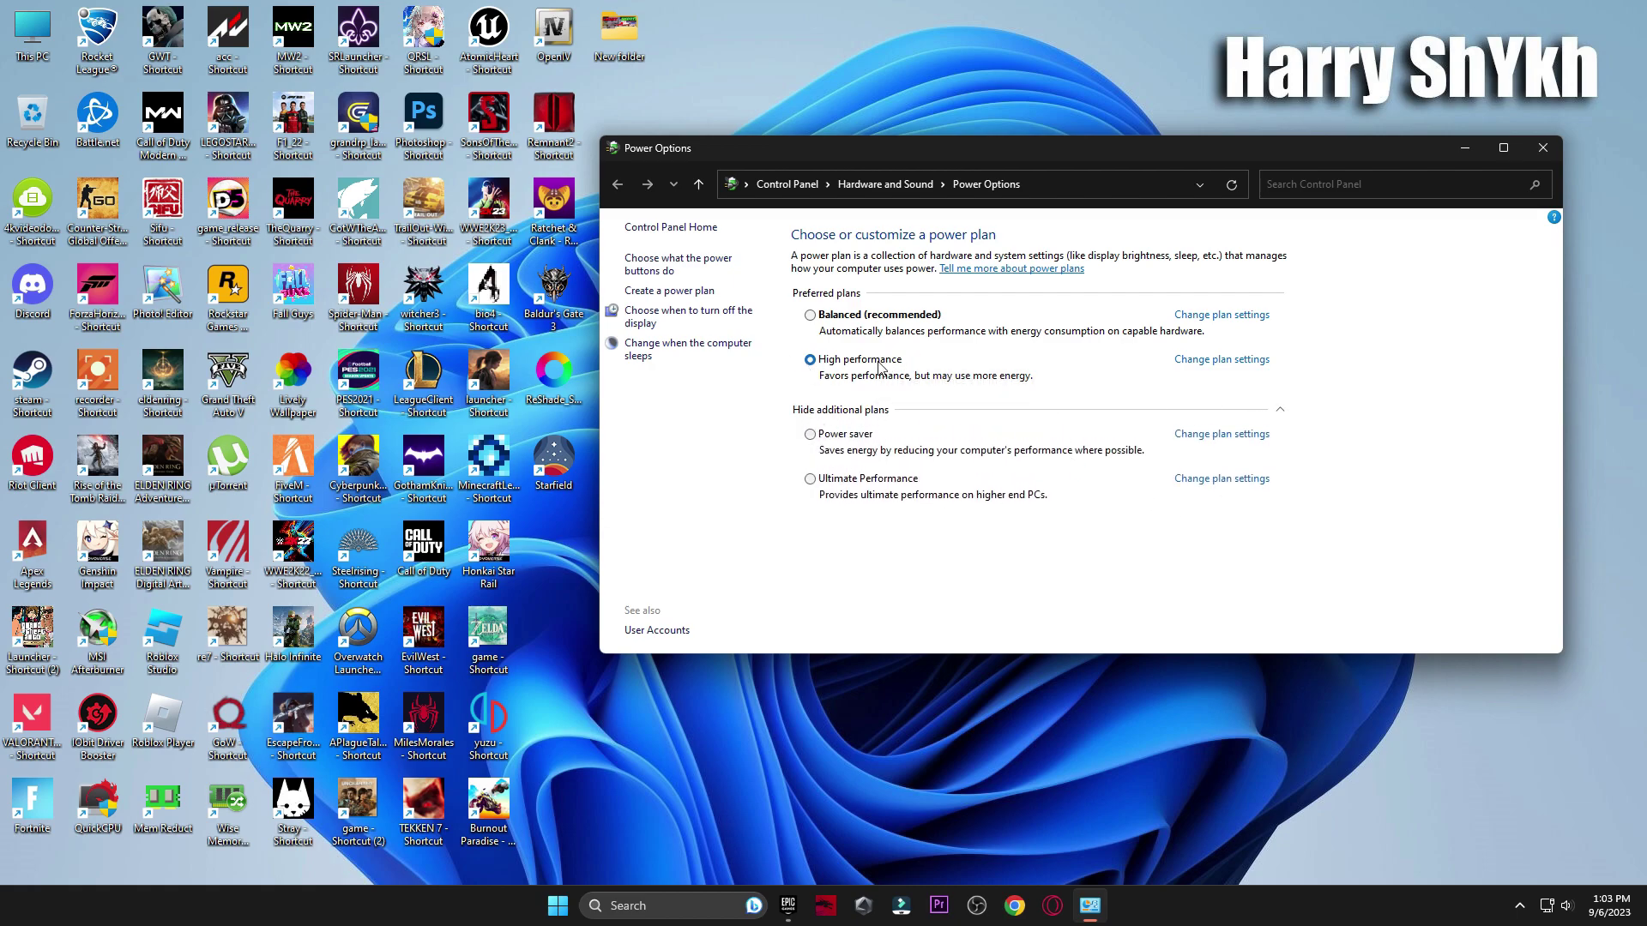
click(1277, 411)
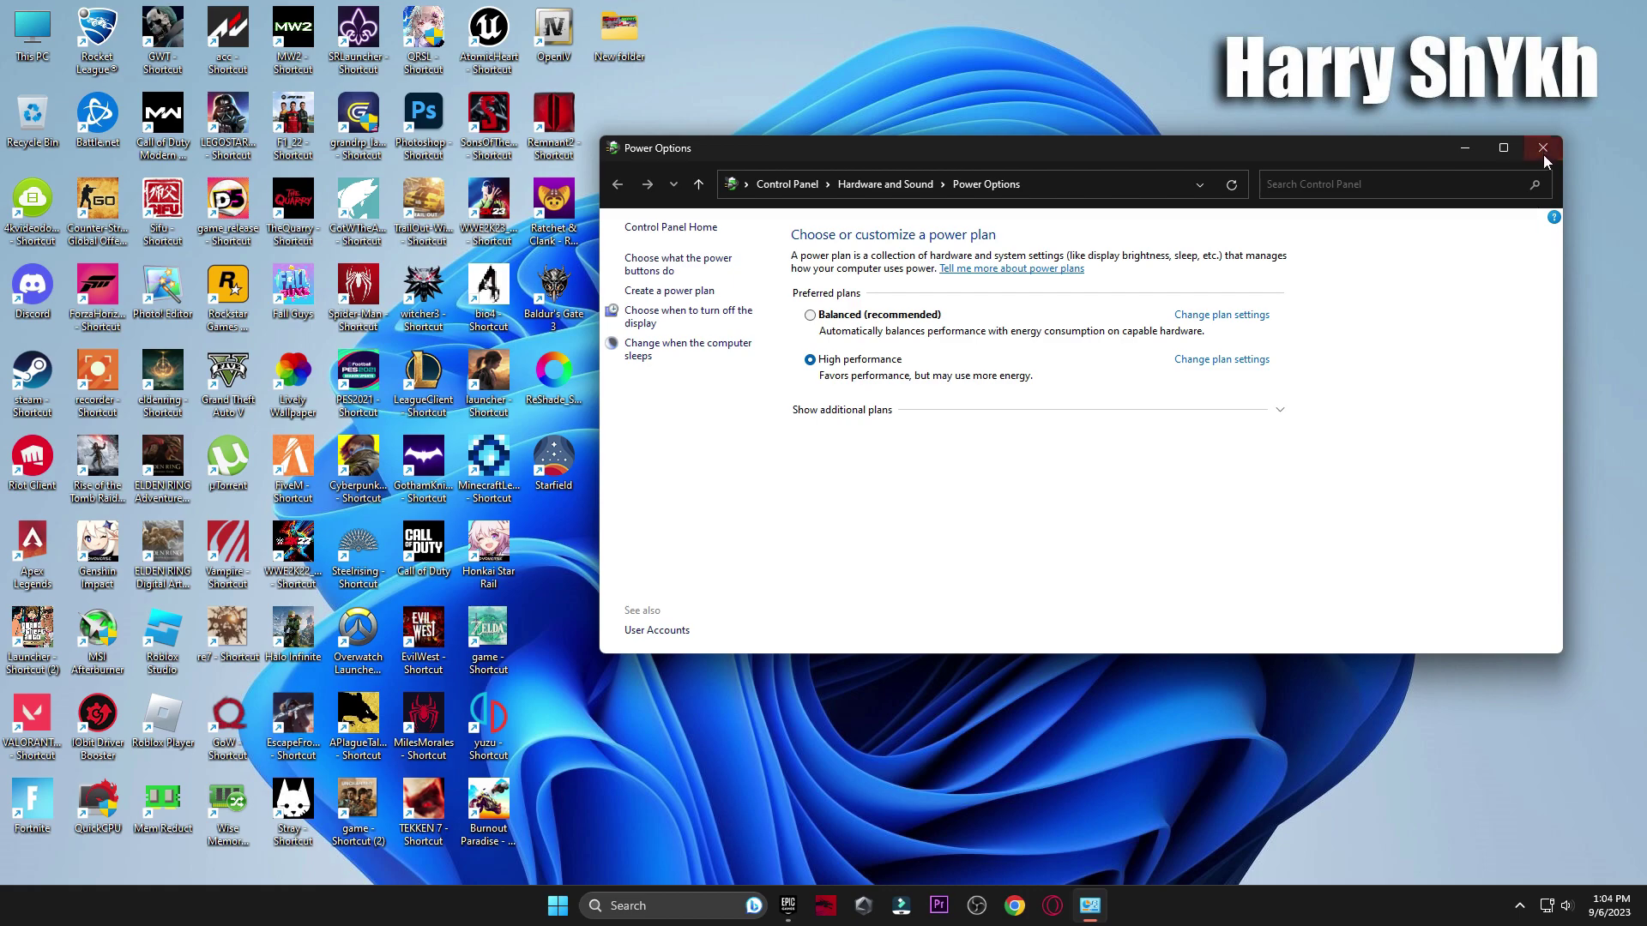
click(1542, 147)
Run the timer tool from the pack's 5 Latency (Timer Resolution) folder, apply its resolution setting and minimize it
double_click(877, 225)
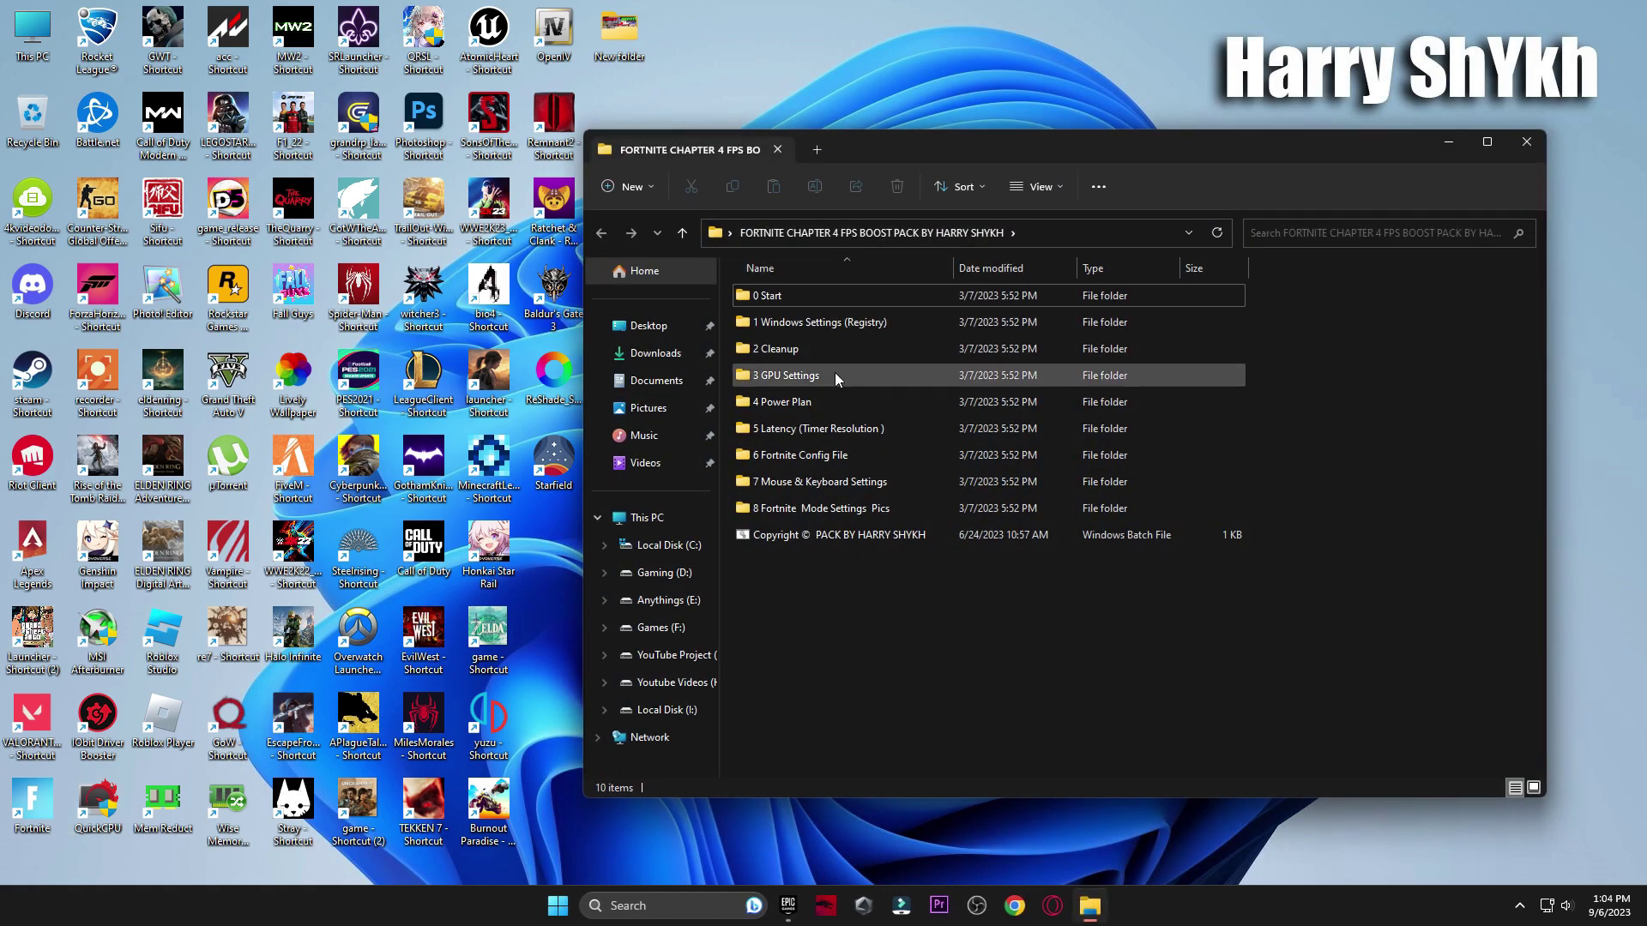
double_click(741, 438)
double_click(806, 295)
click(1116, 366)
click(1109, 904)
drag(811, 373, 1114, 357)
click(1030, 491)
click(1189, 352)
Copy the GameUserSettings file from the pack's 6 Fortnite Config File folder
click(601, 233)
click(801, 454)
double_click(801, 454)
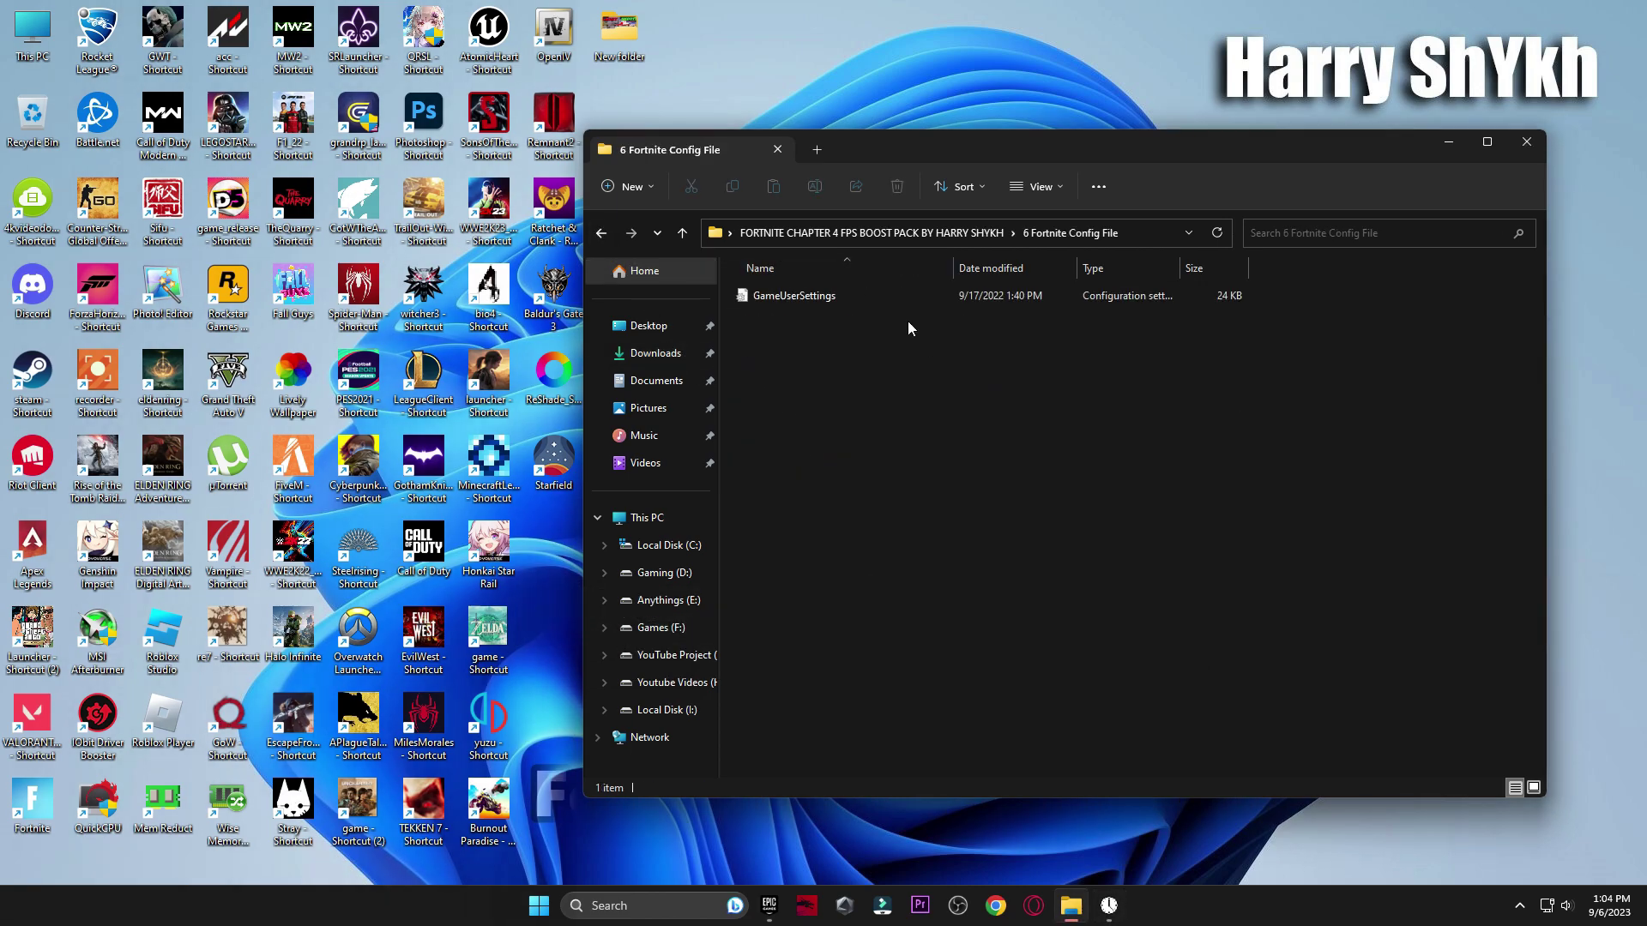
right_click(808, 298)
click(865, 324)
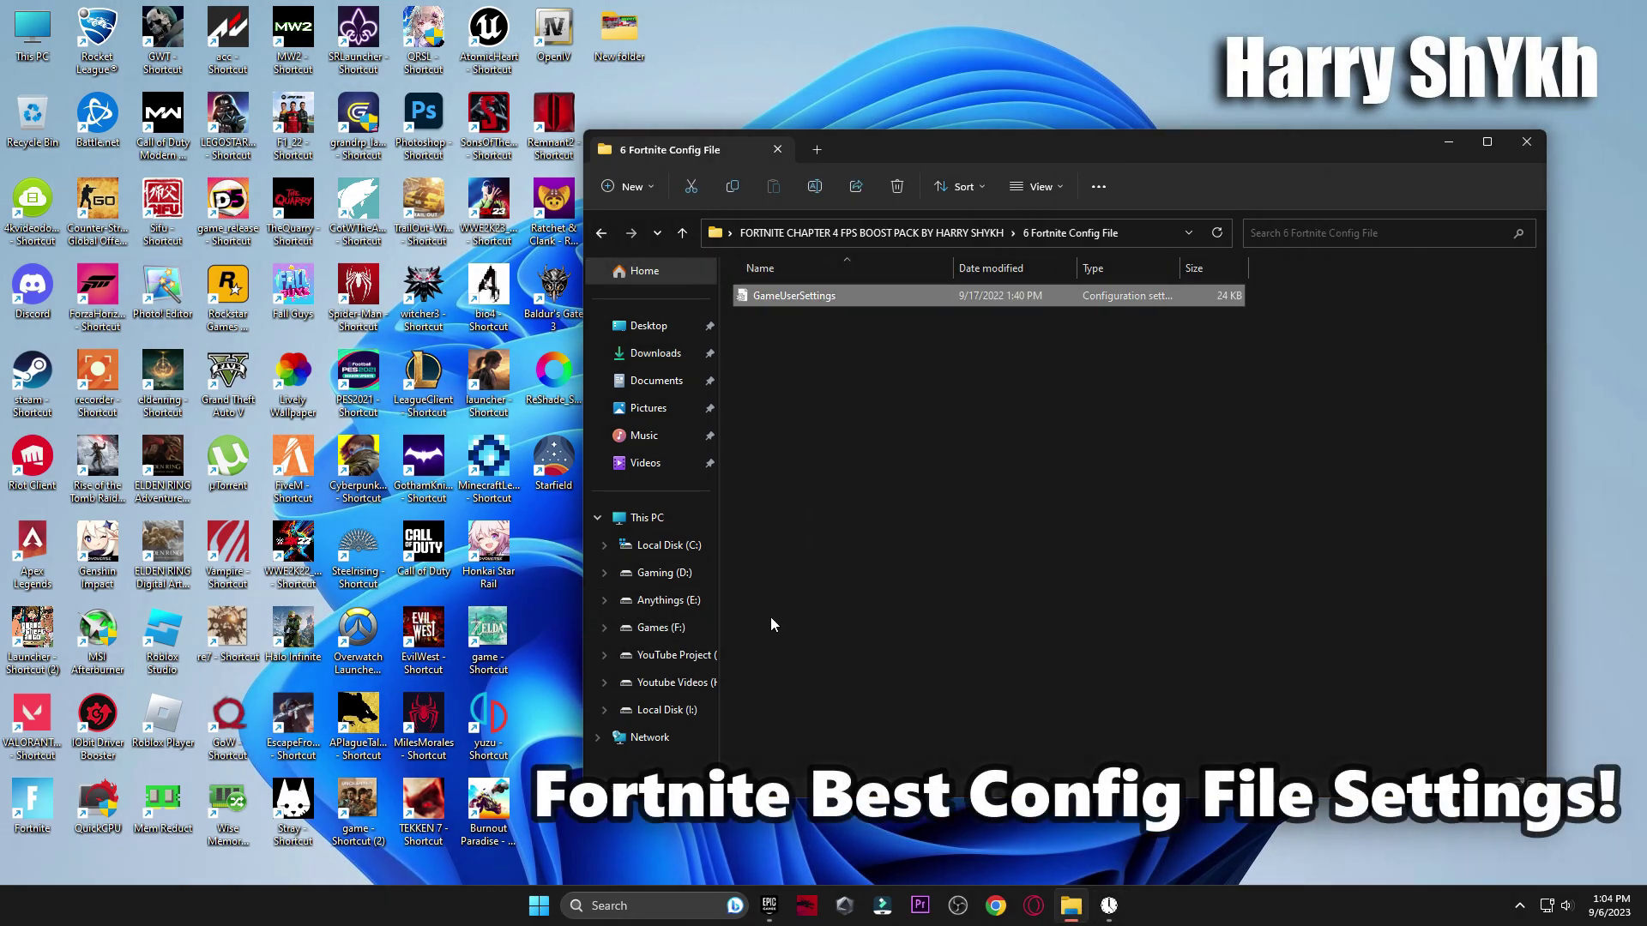
Open the AppData folder by running appdata from the Windows Run dialog
click(686, 905)
text(run)
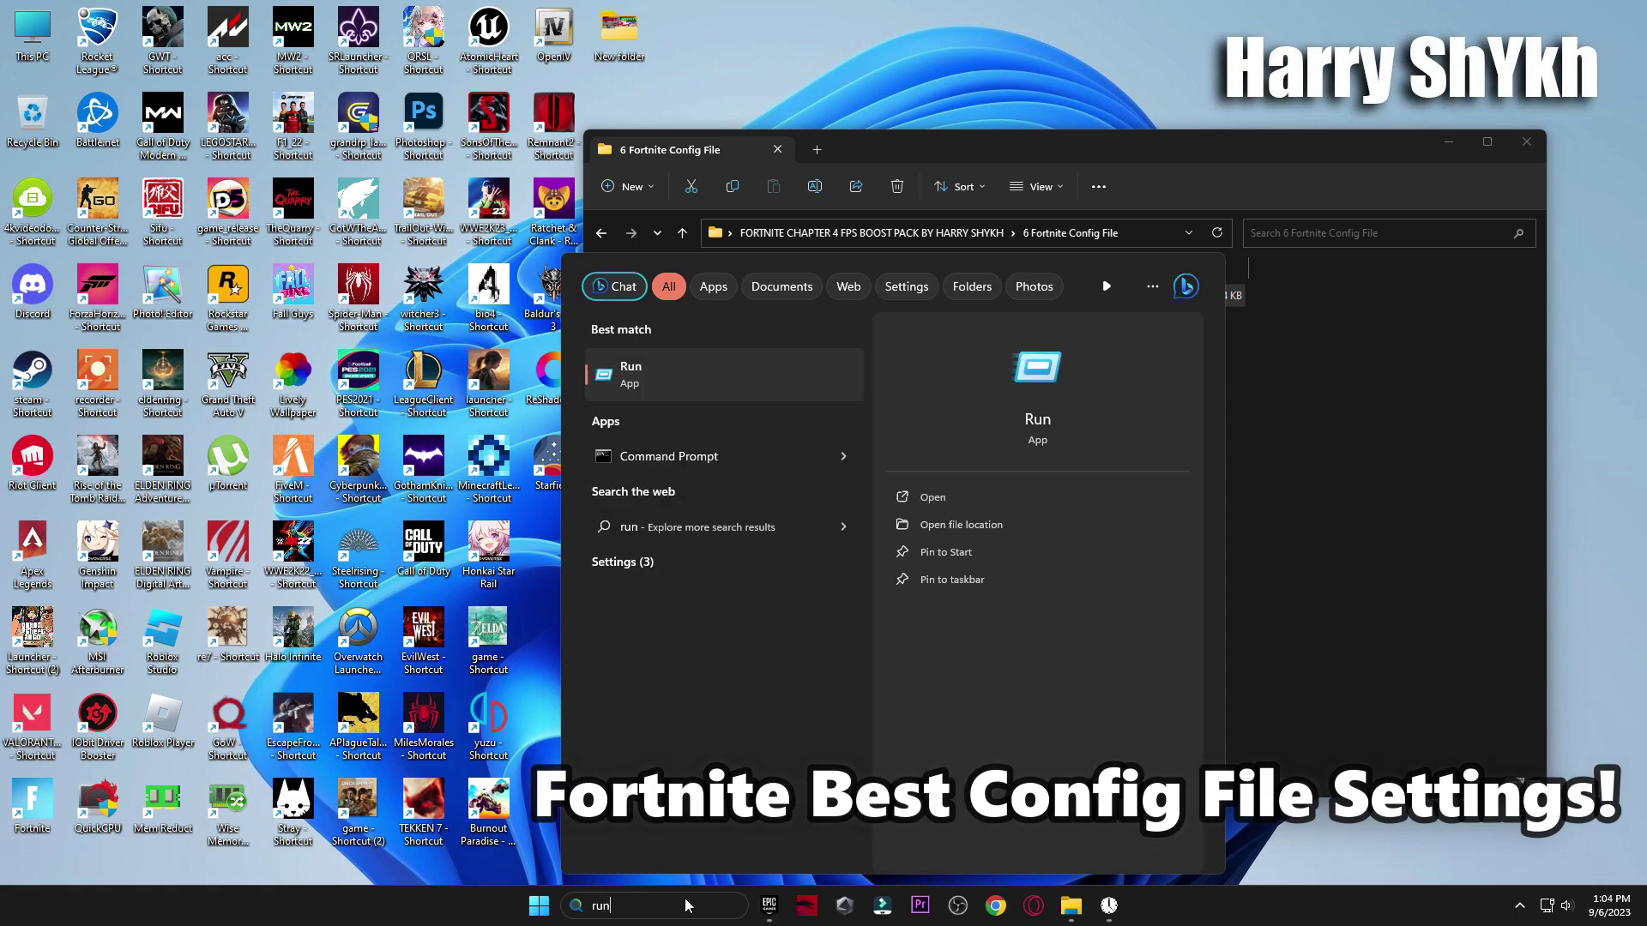
click(744, 396)
drag(178, 697, 1062, 338)
text(appdata)
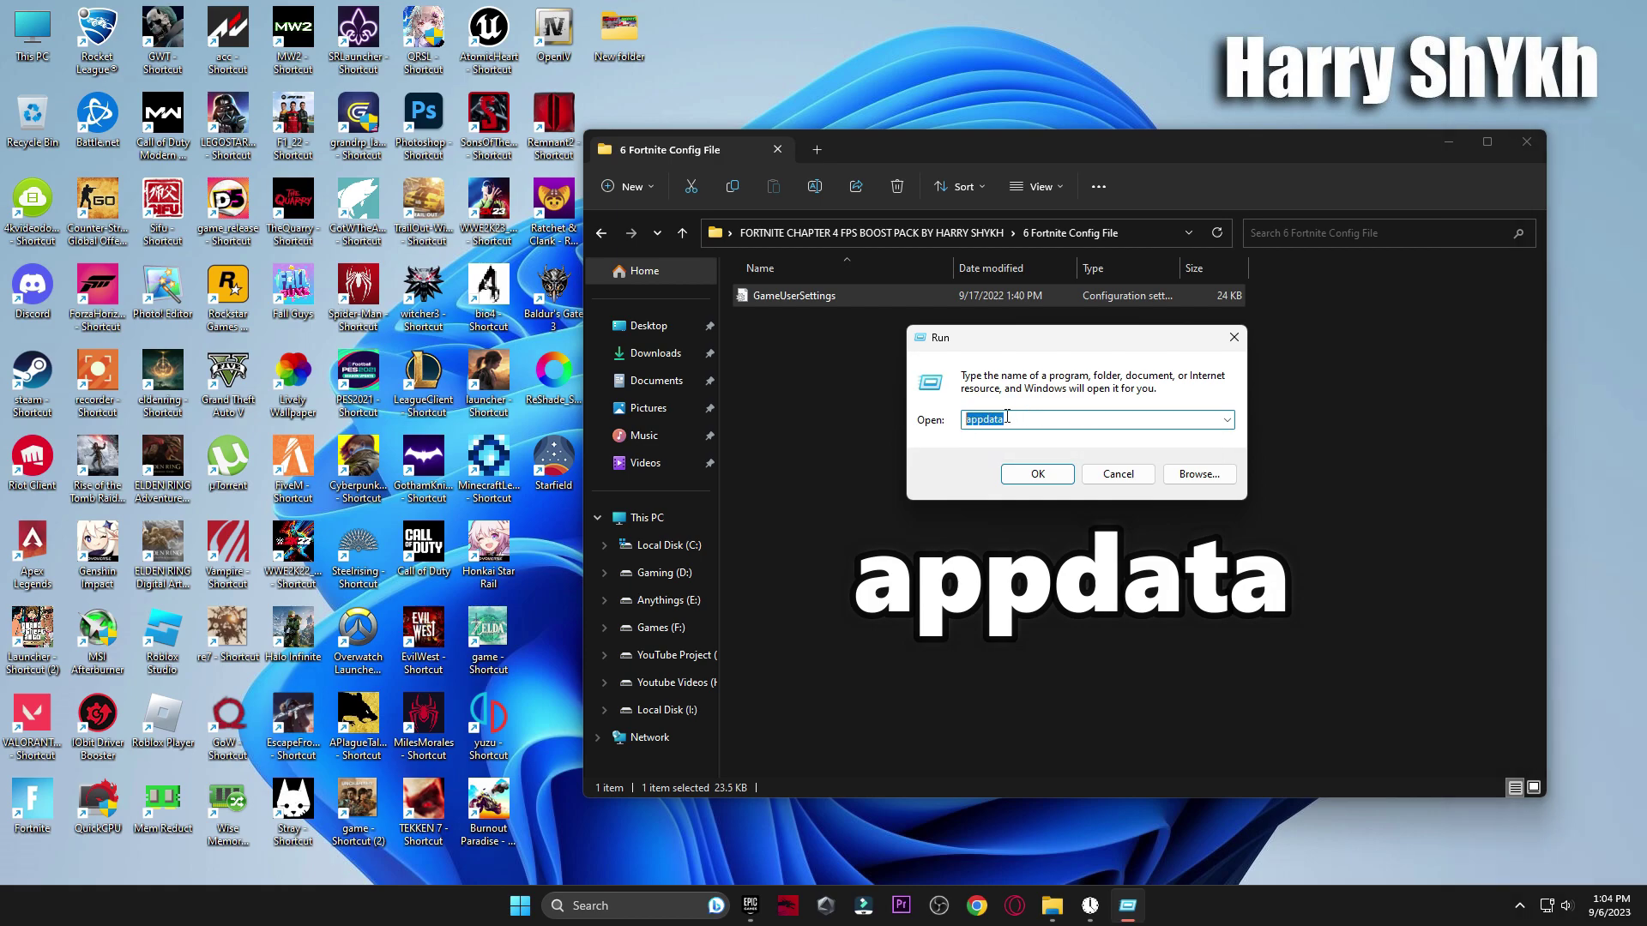
click(1037, 473)
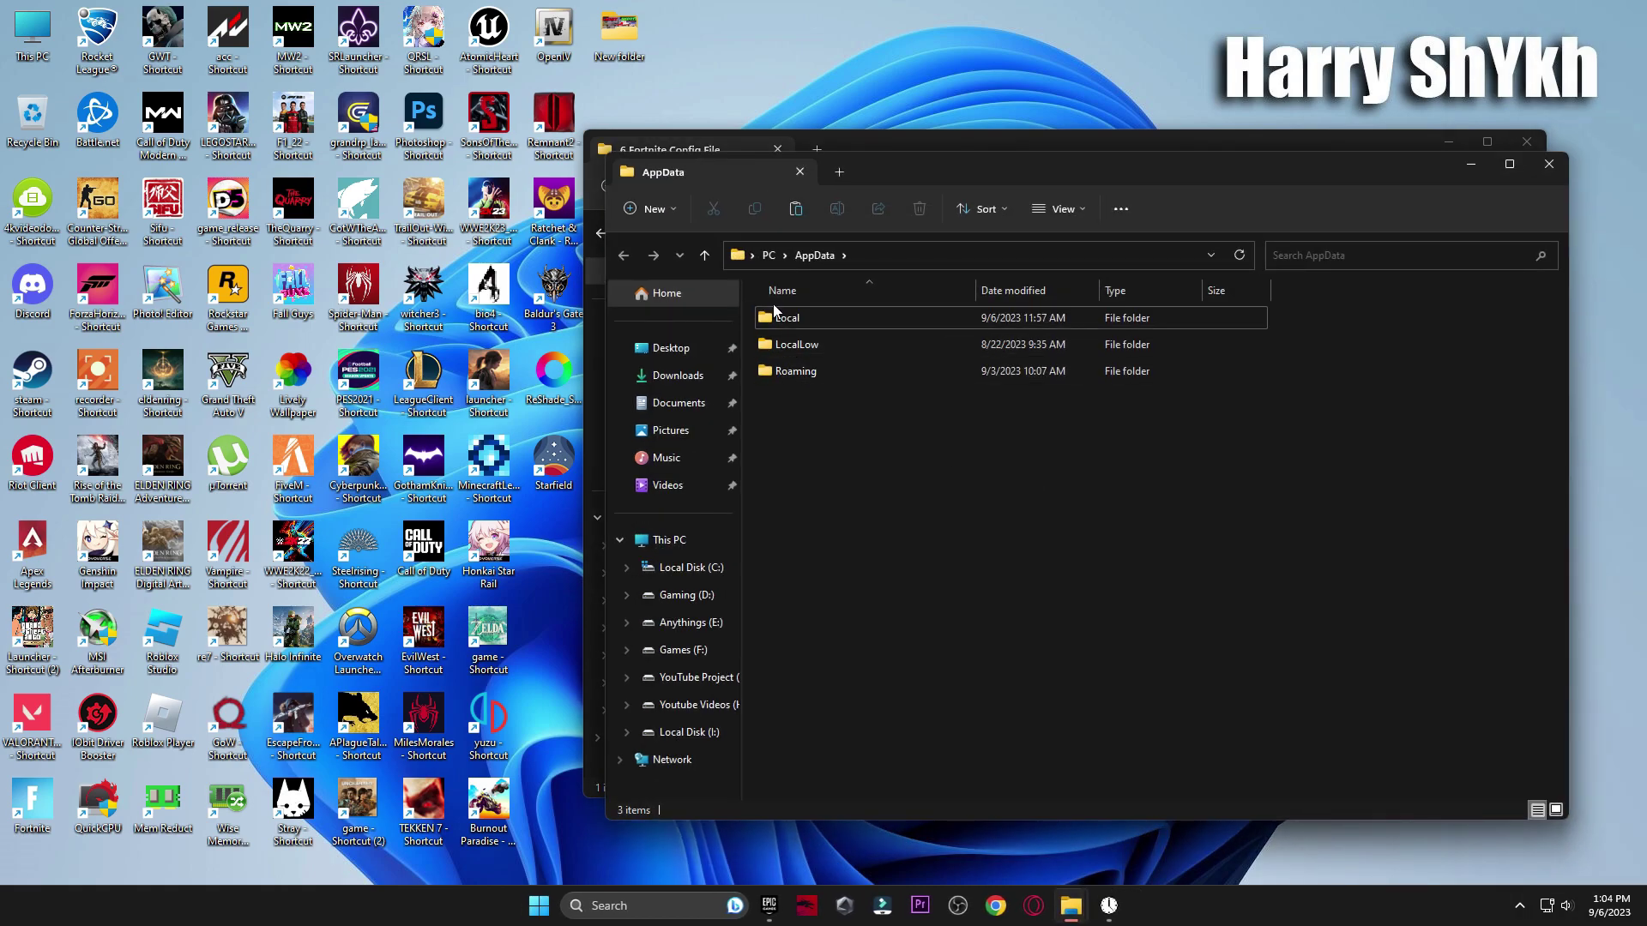
Open the Local > FortniteGame > Saved > Config > WindowsClient folder inside AppData
double_click(811, 317)
scroll(811, 335, down, 5)
click(811, 342)
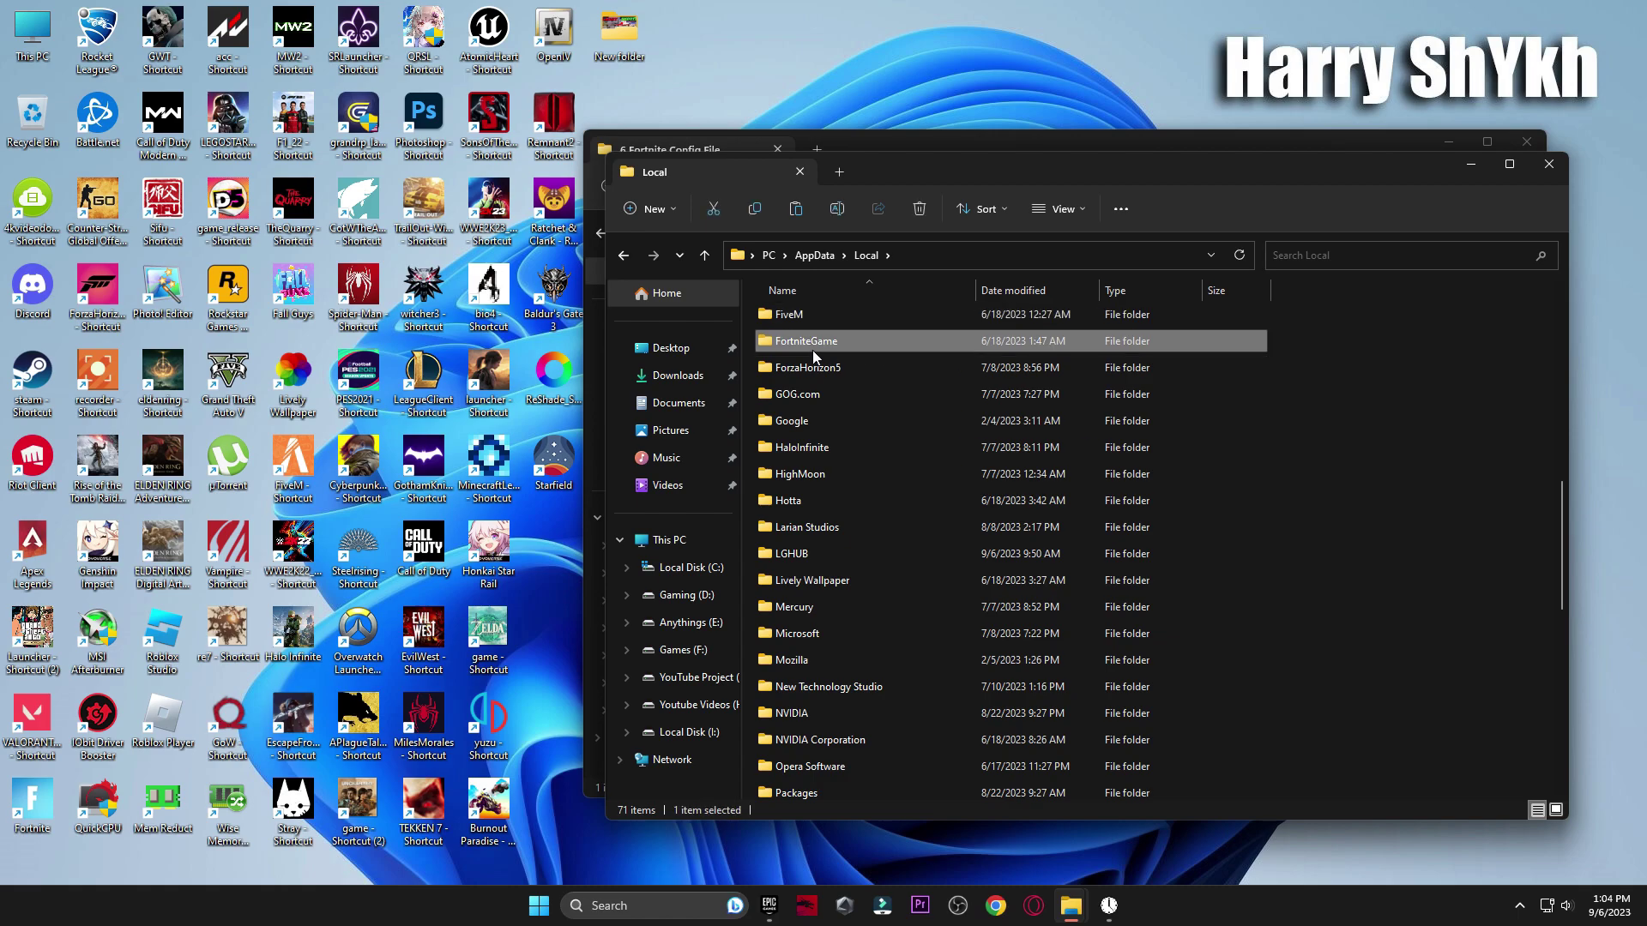
double_click(811, 350)
double_click(830, 321)
double_click(830, 348)
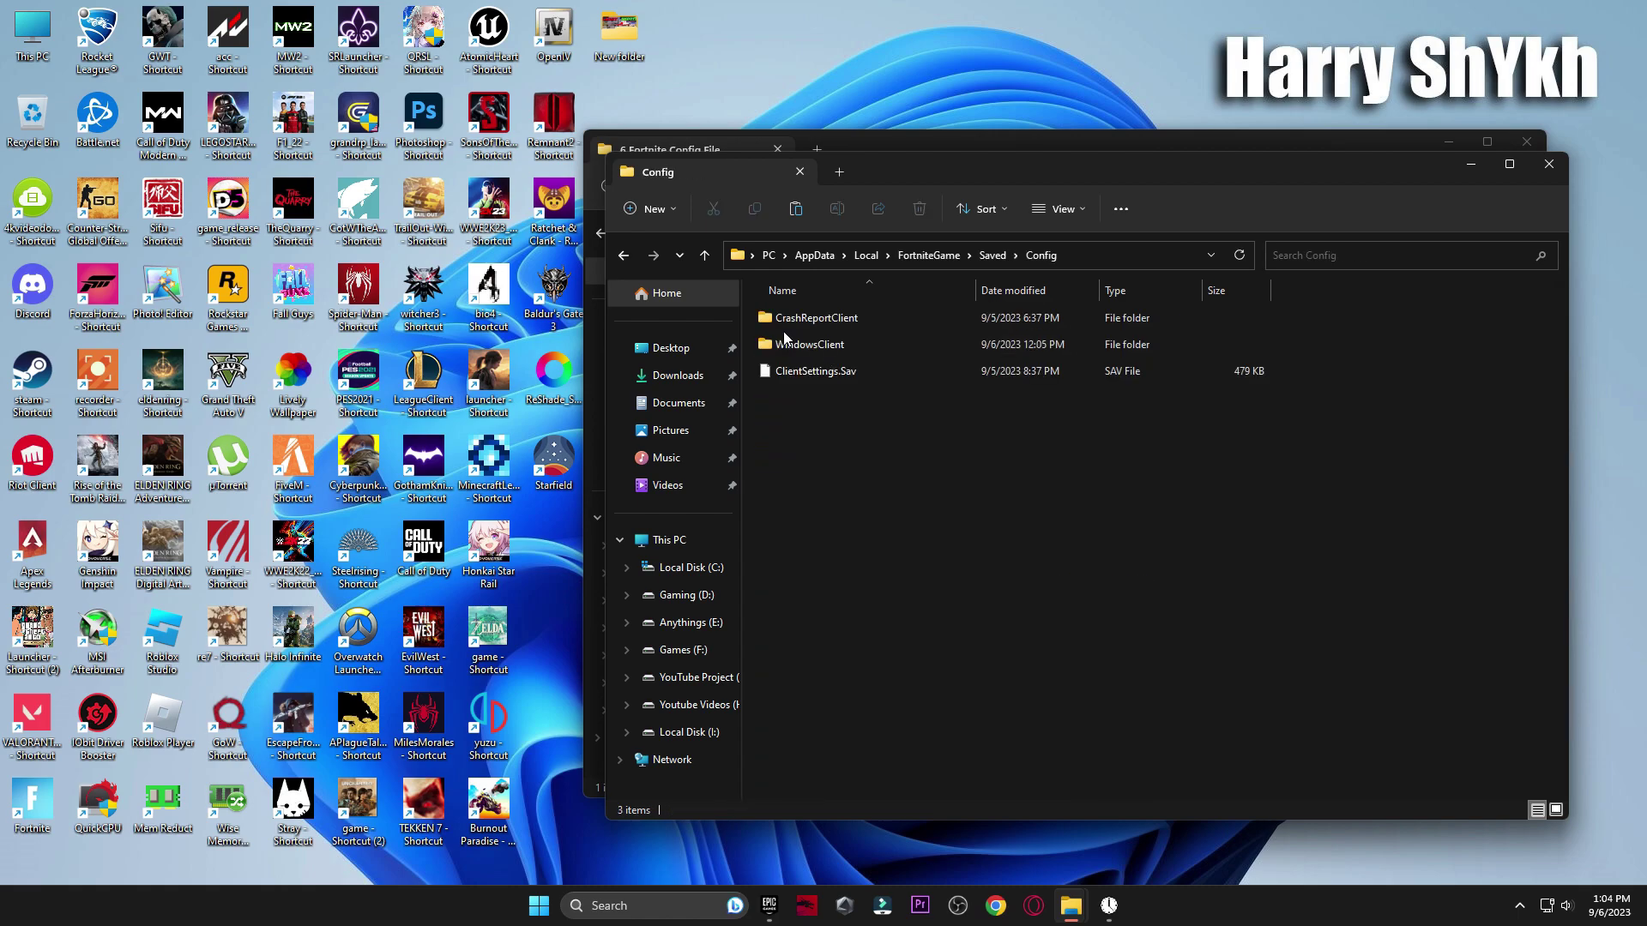
double_click(814, 344)
Rename the existing GameUserSettings file in the WindowsClient folder to GameUserSettings1
right_click(798, 319)
click(892, 610)
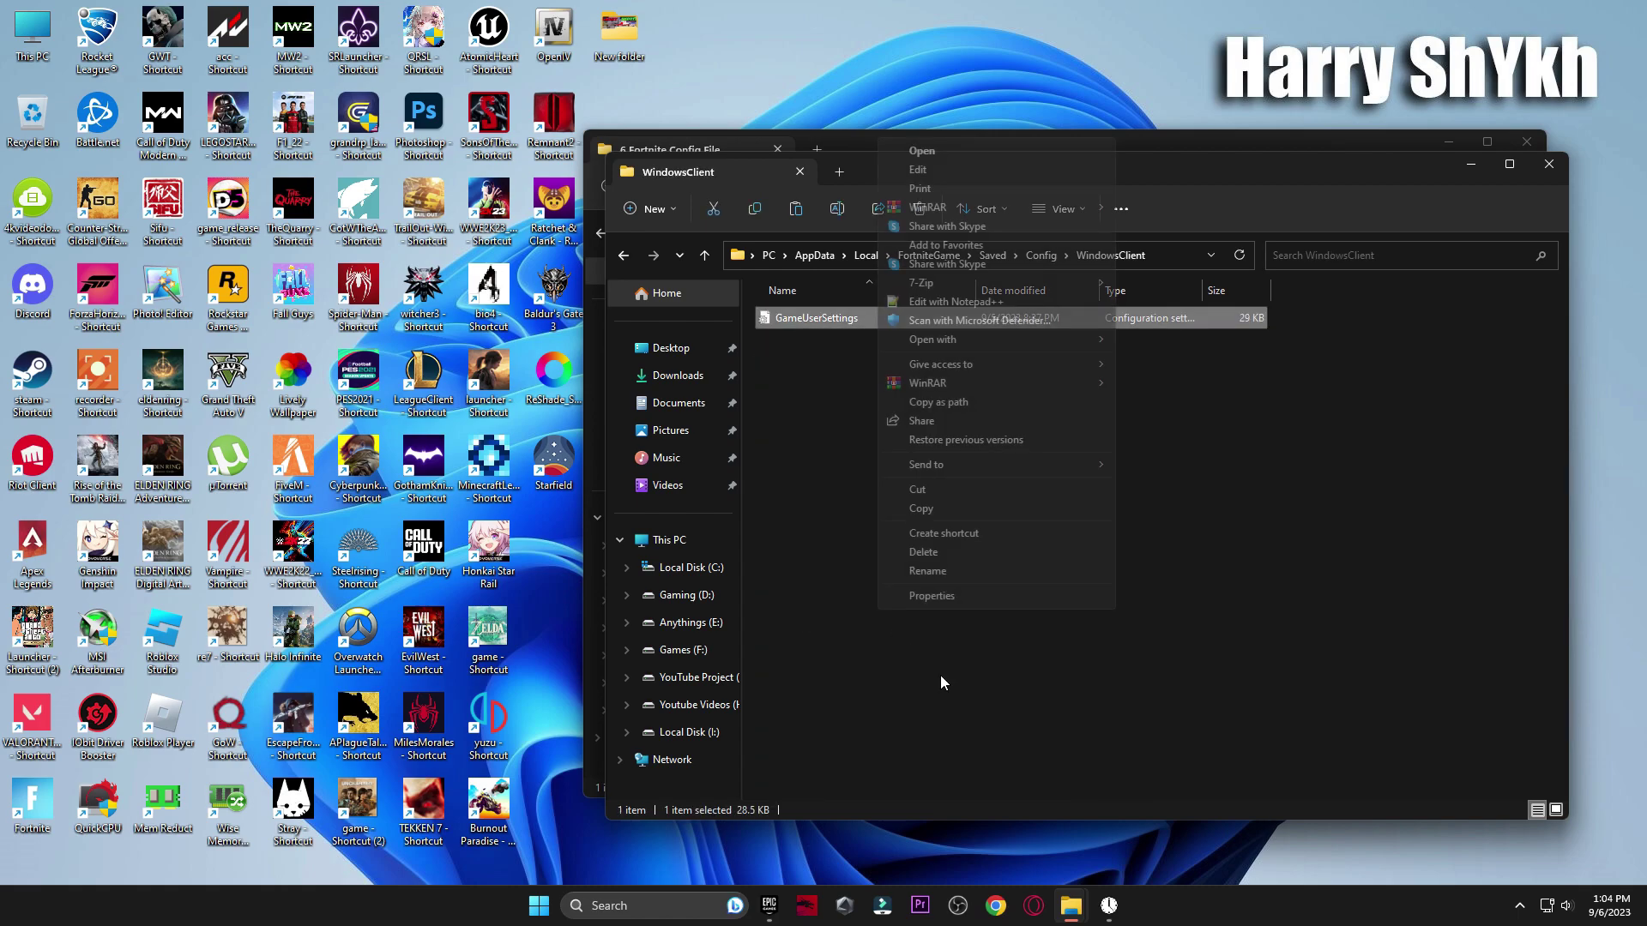
click(926, 570)
click(872, 326)
text(1)
key(Return)
Paste the pack's GameUserSettings file into the WindowsClient folder and close the folder
right_click(887, 413)
click(905, 425)
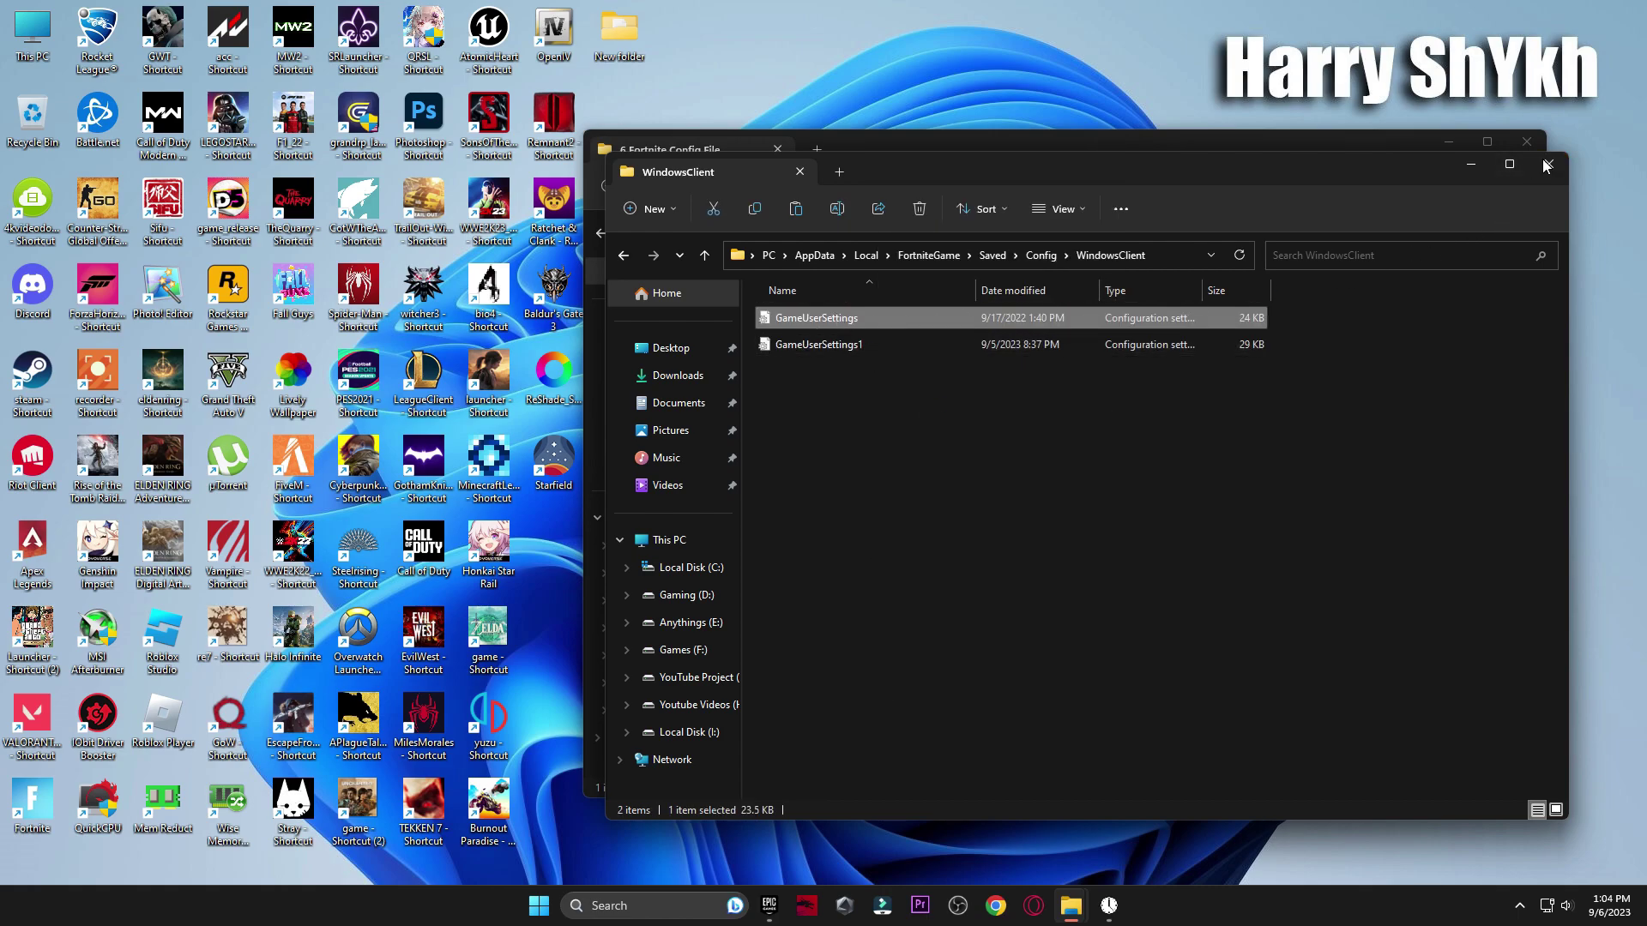
click(1546, 166)
Open M1 Mouse Acceleration from the pack's 7 Mouse & Keyboard Settings folder and apply the mouse properties with Enhance pointer precision off
double_click(817, 482)
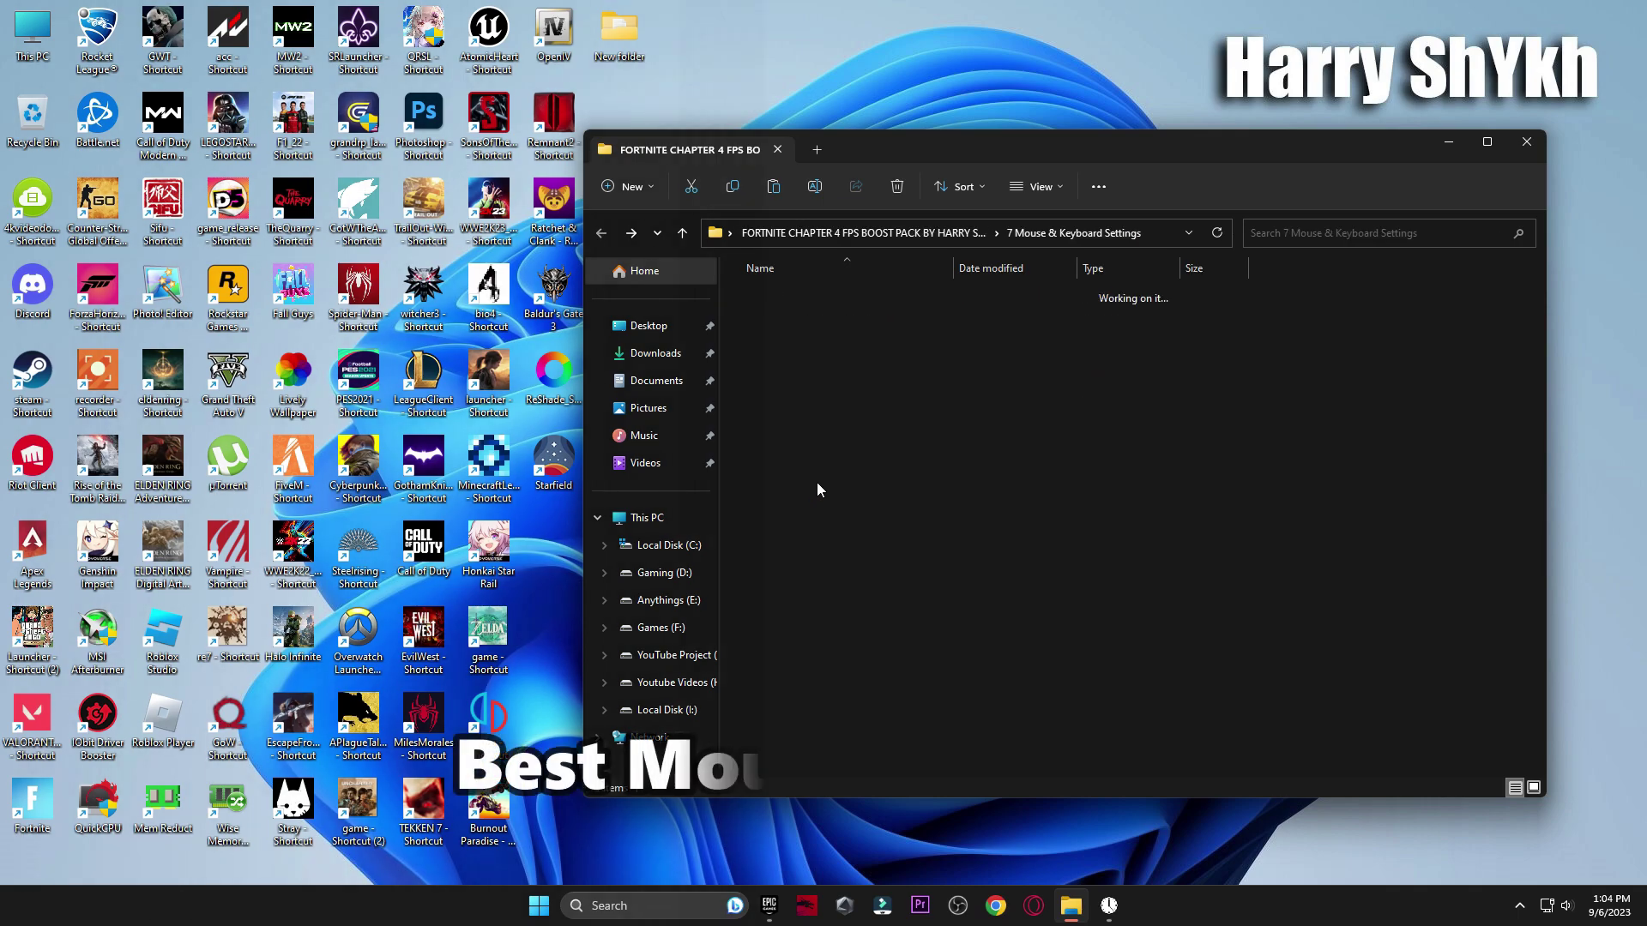
double_click(878, 309)
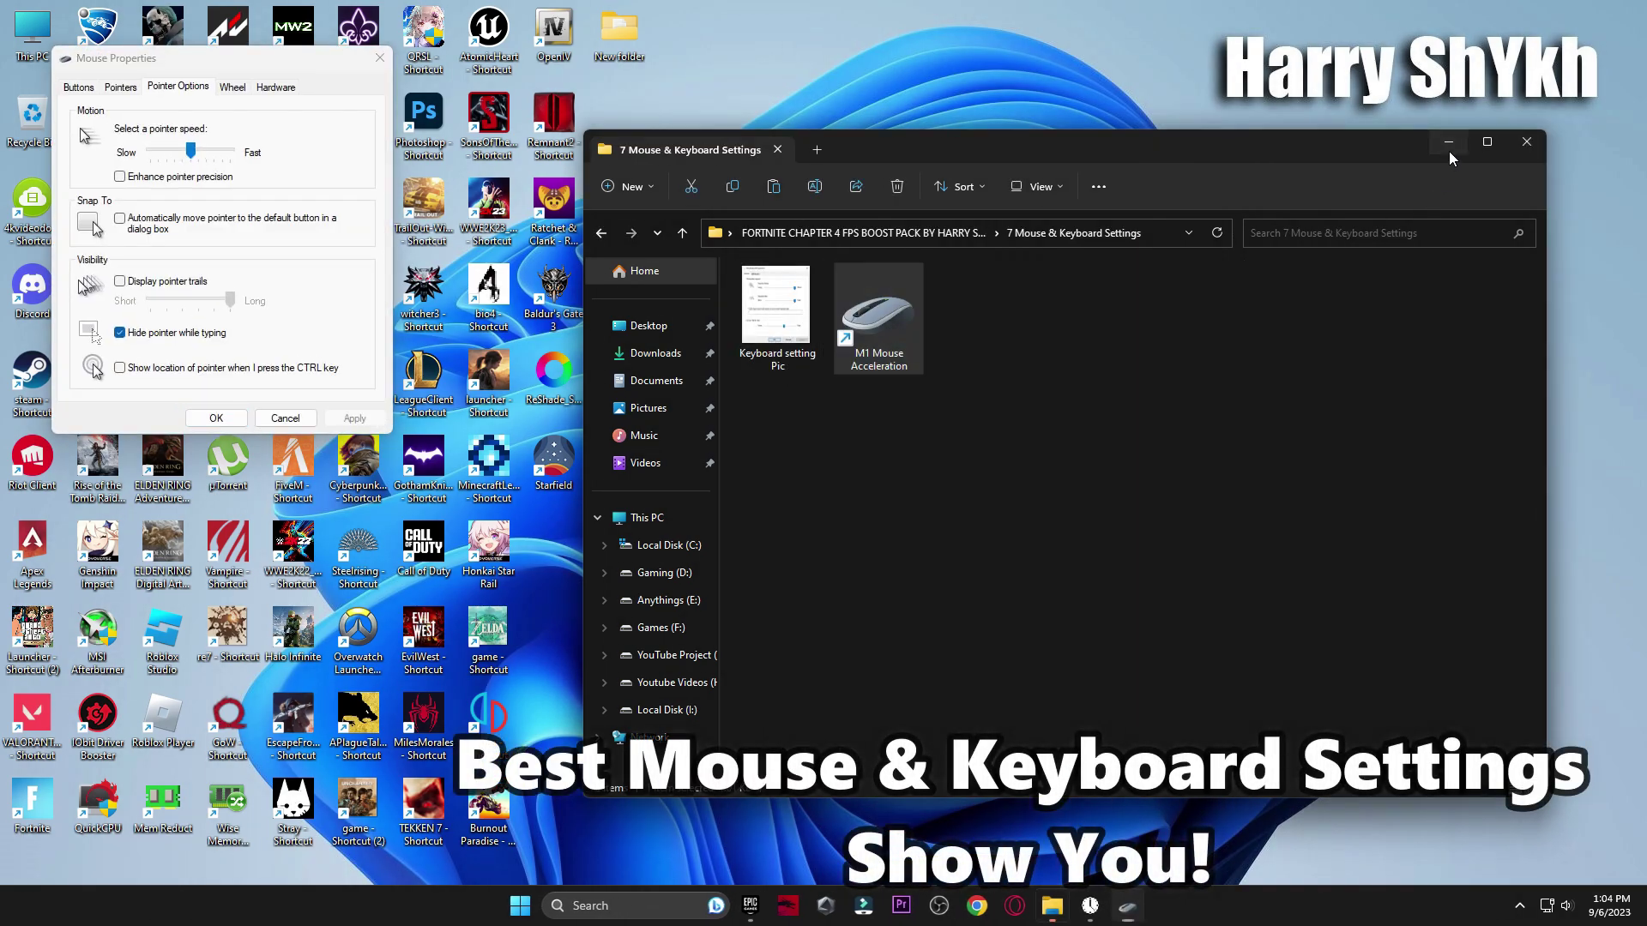
click(1449, 153)
drag(298, 65, 1018, 128)
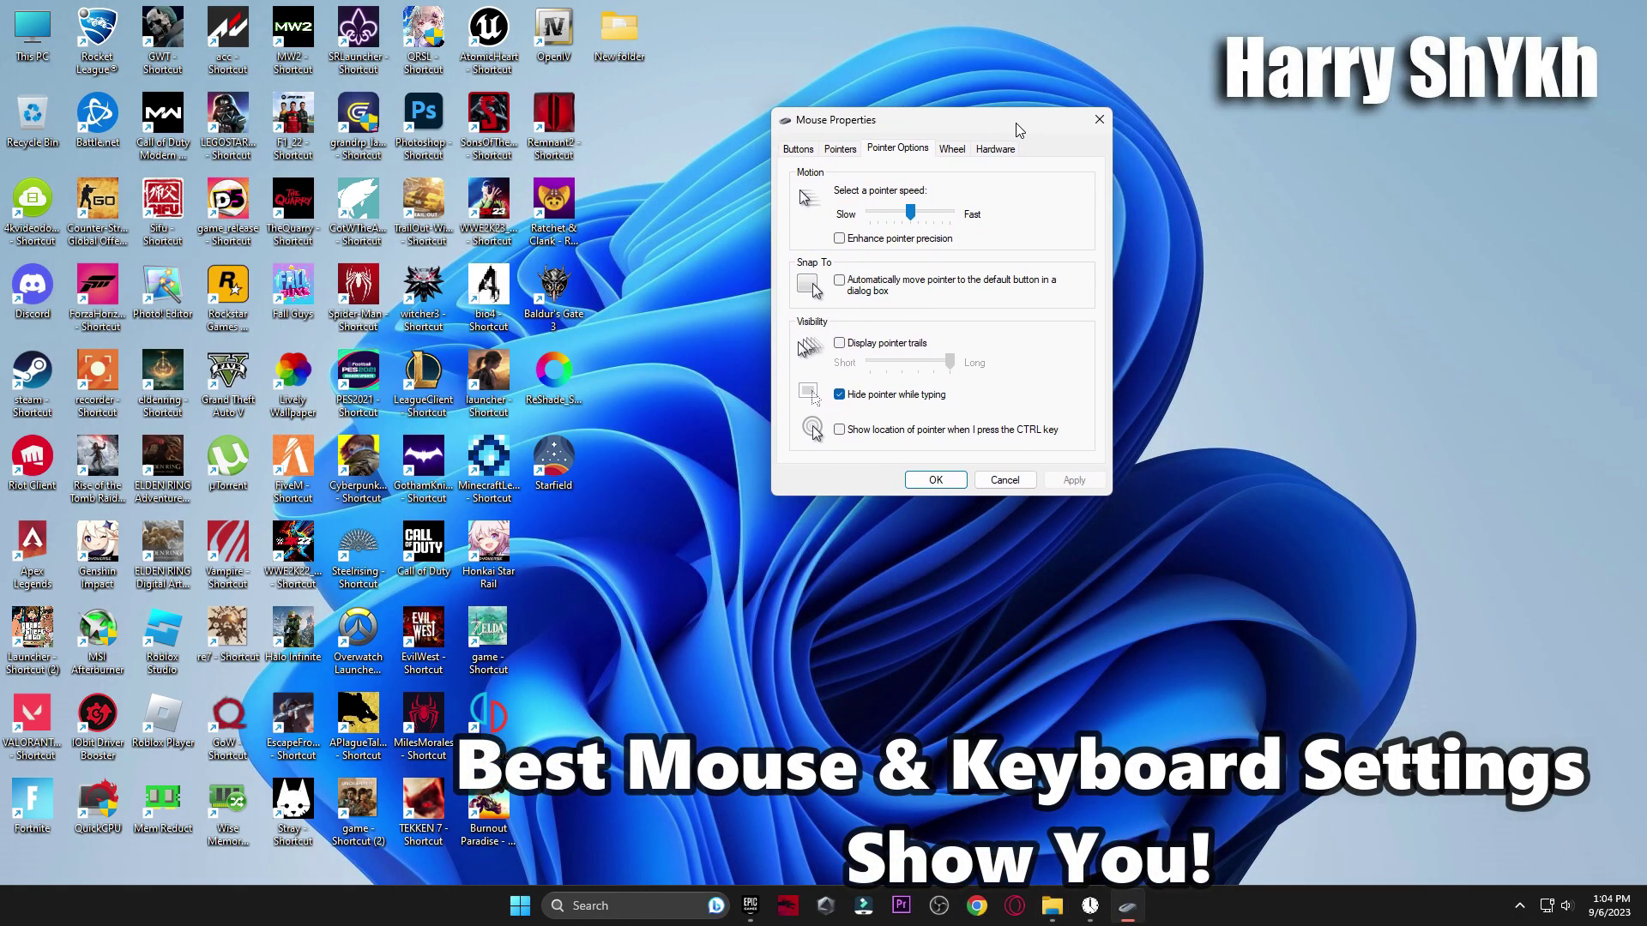
click(892, 239)
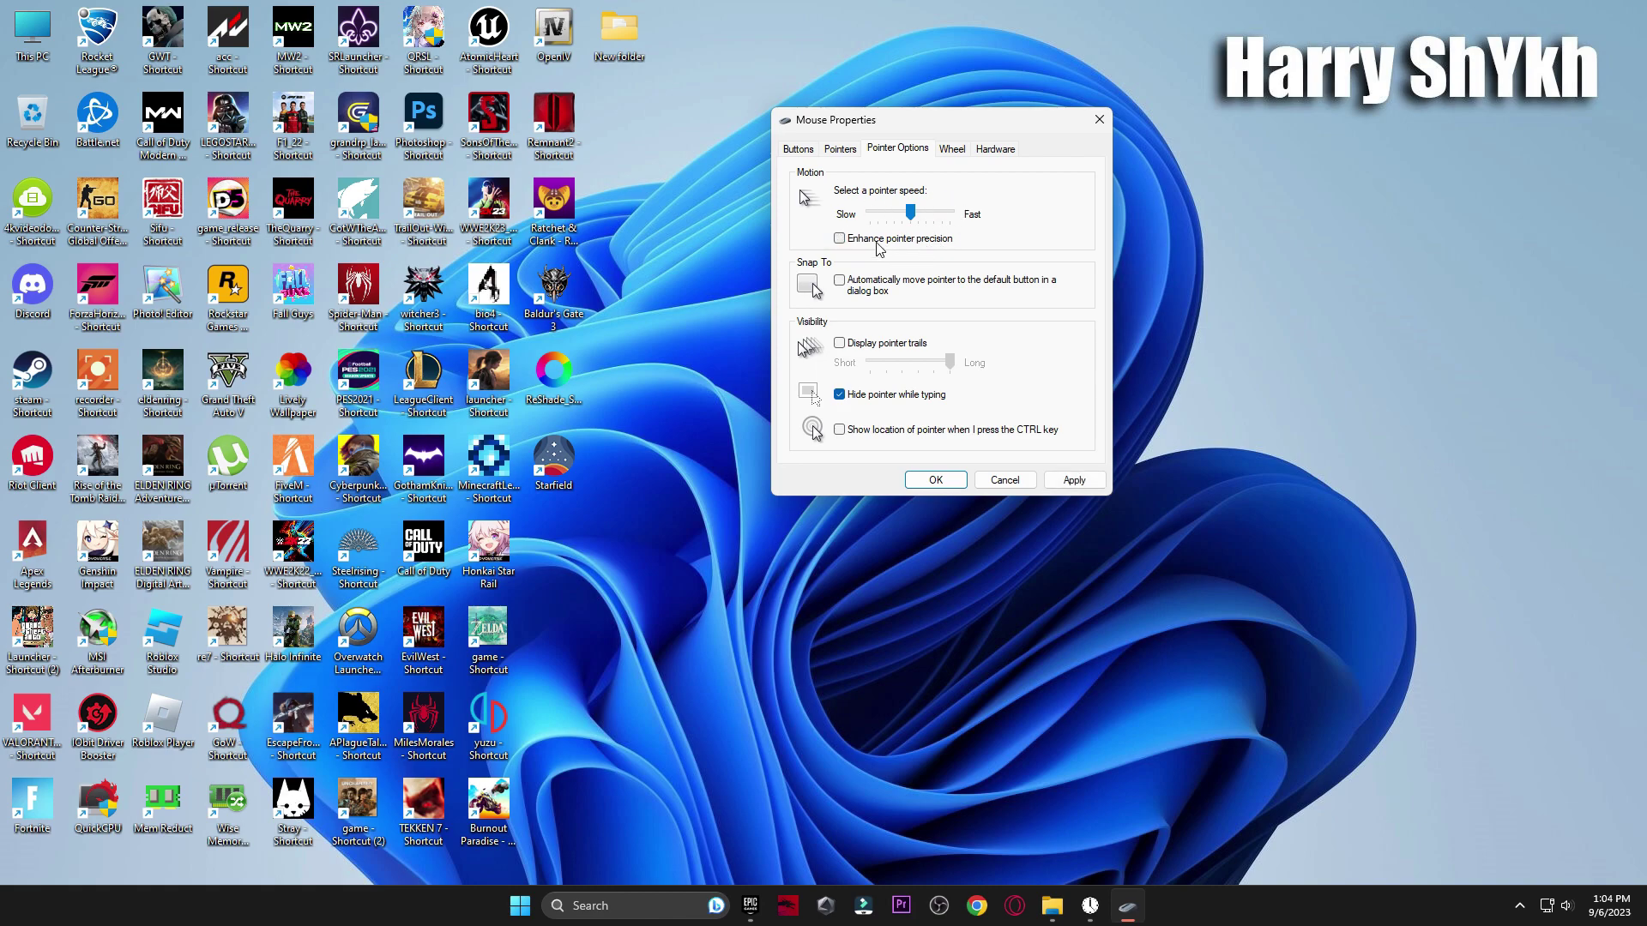
click(799, 150)
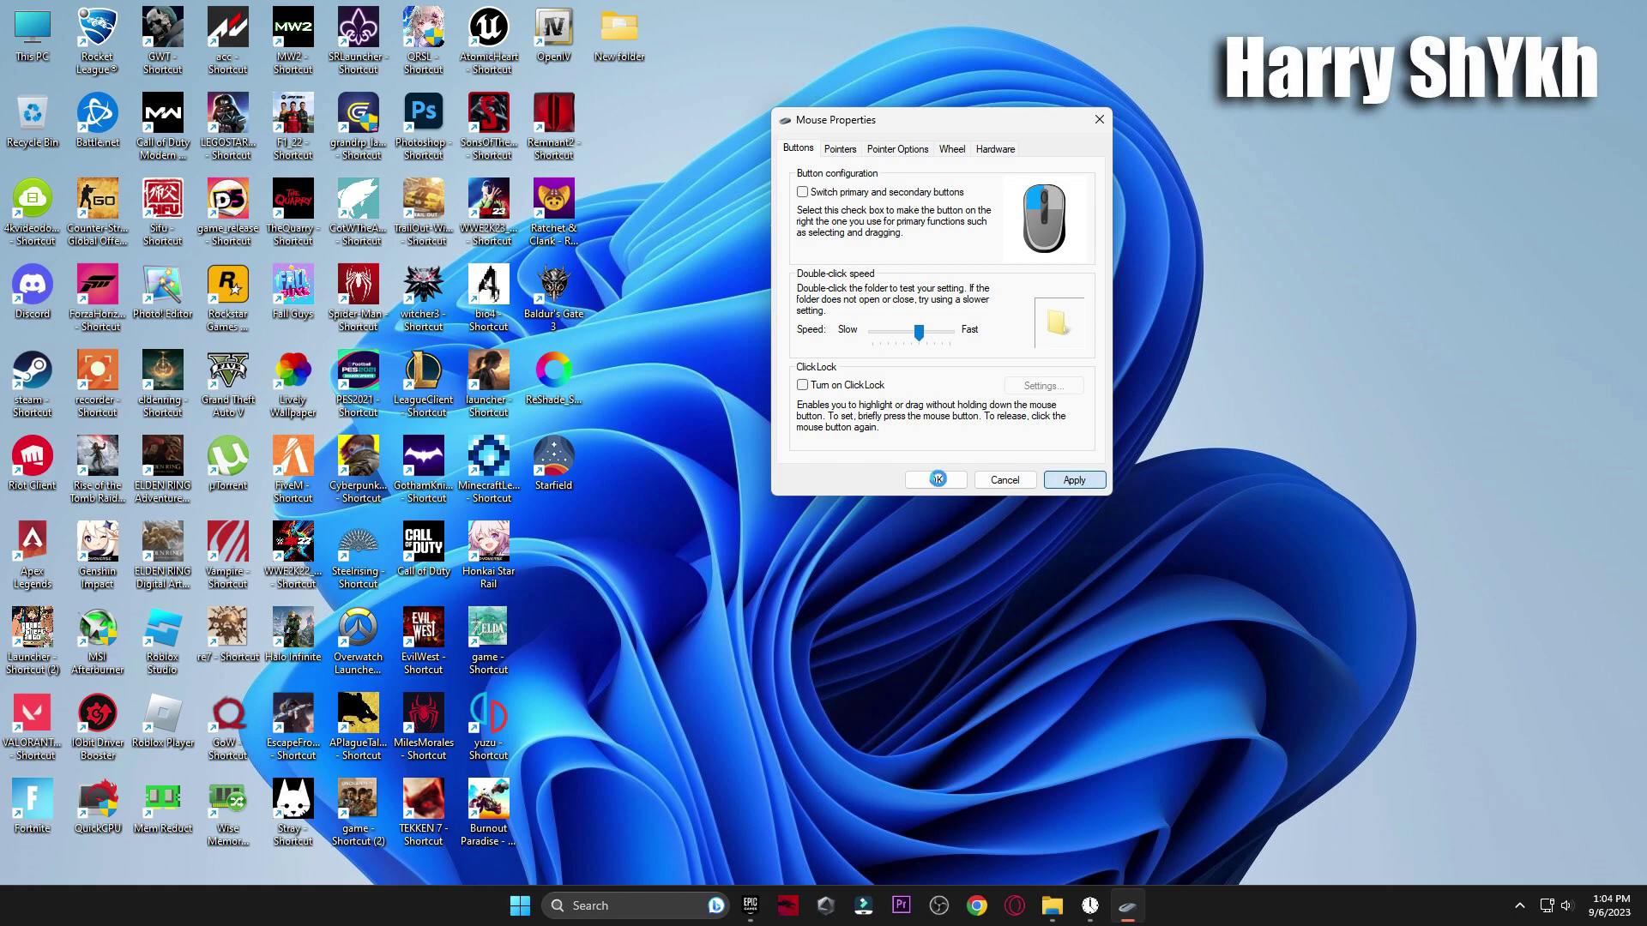
click(938, 478)
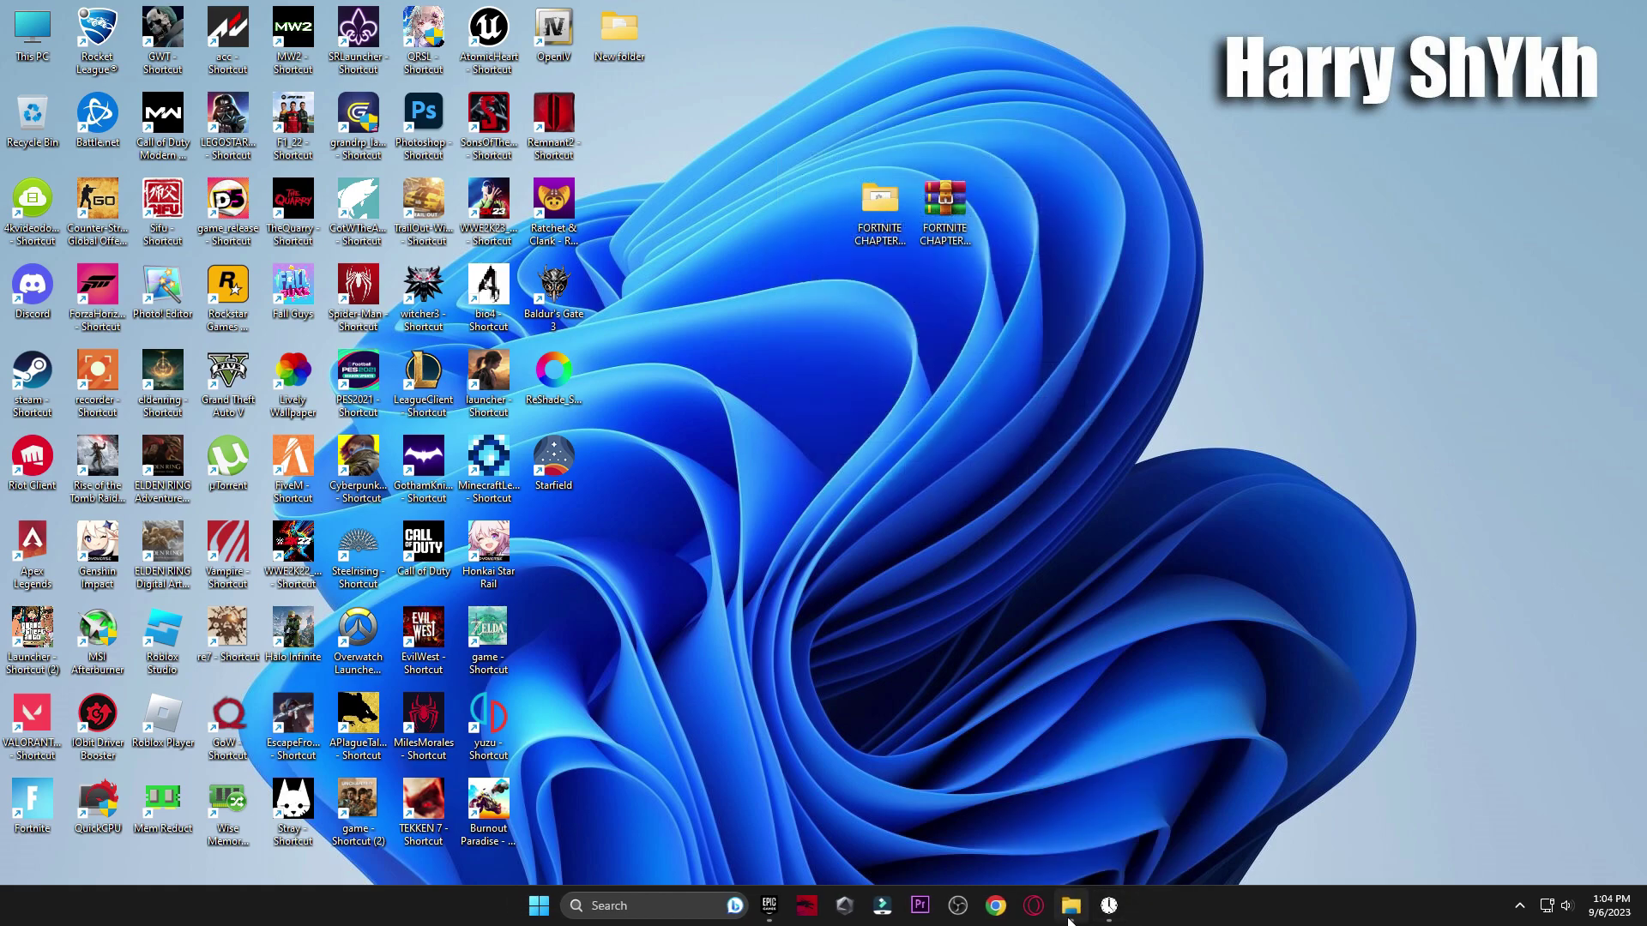
Match the Windows Keyboard properties to the pack's Keyboard setting Pic, with repeat delay Short and repeat rate Fast, and close both
click(1071, 906)
double_click(789, 326)
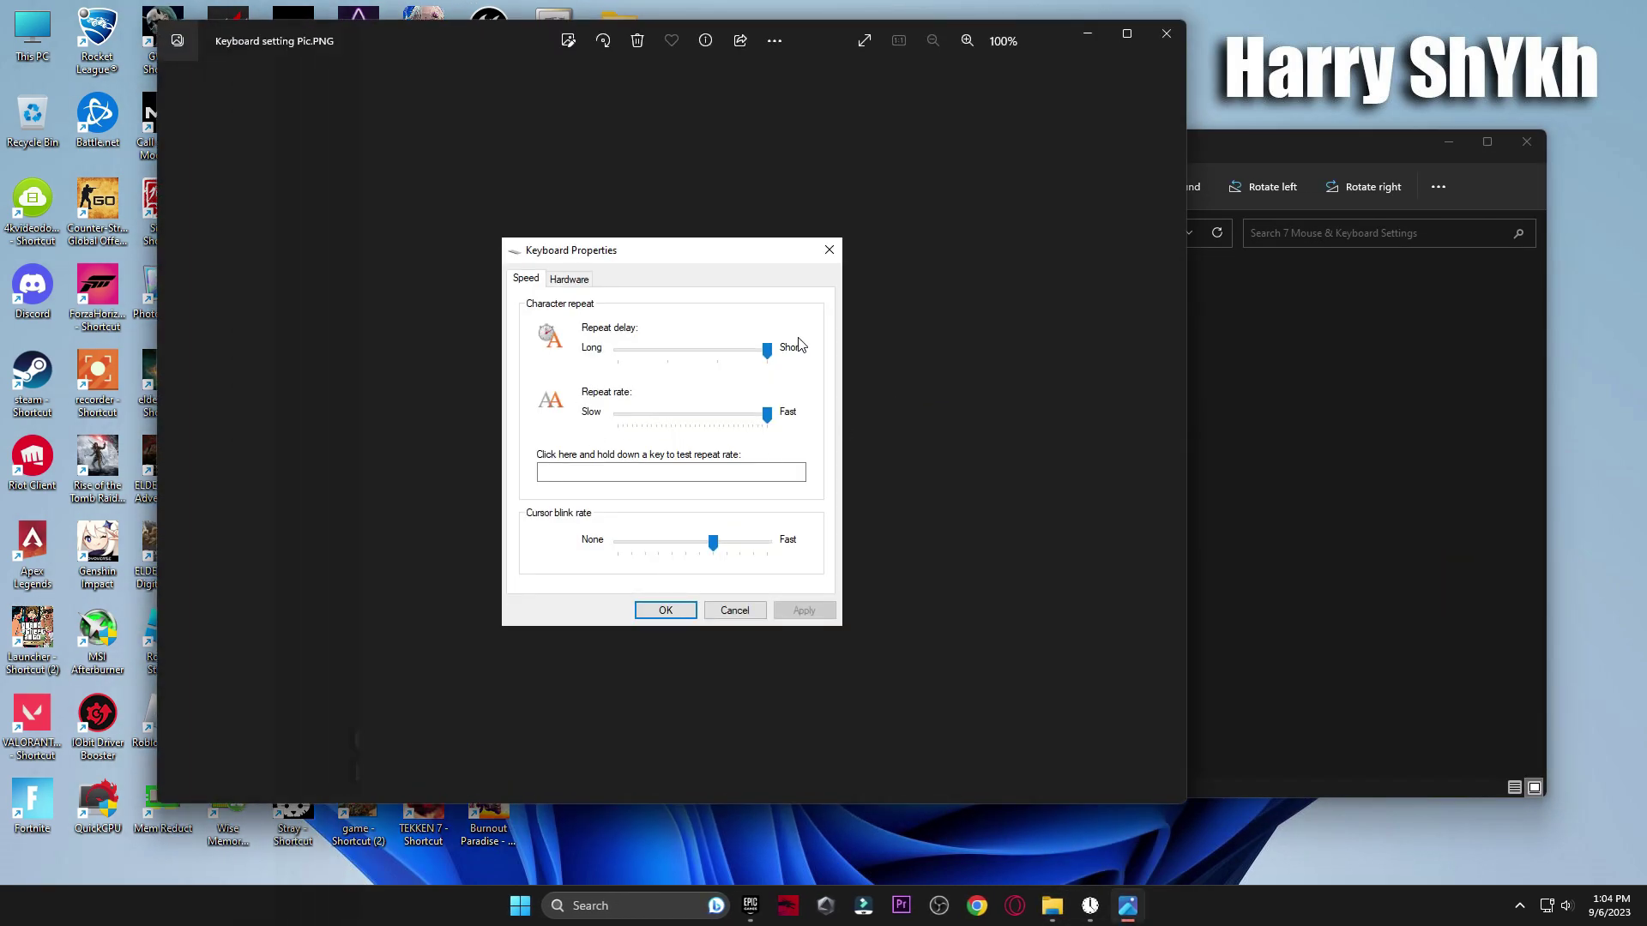
click(643, 905)
text(keyboa)
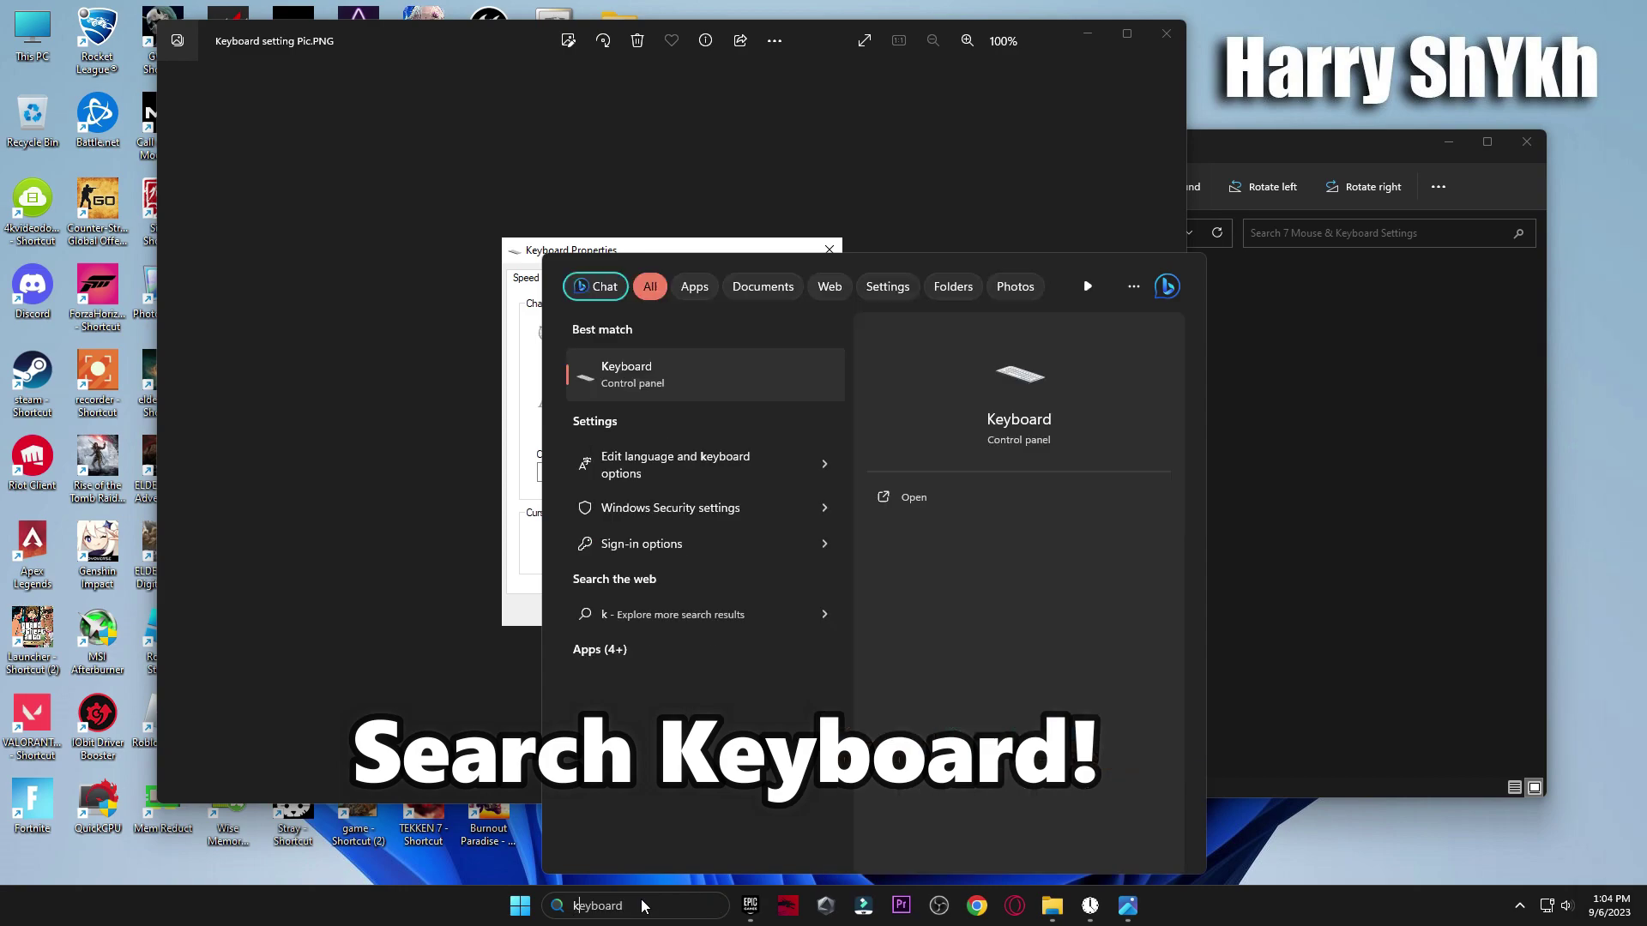
text(rd)
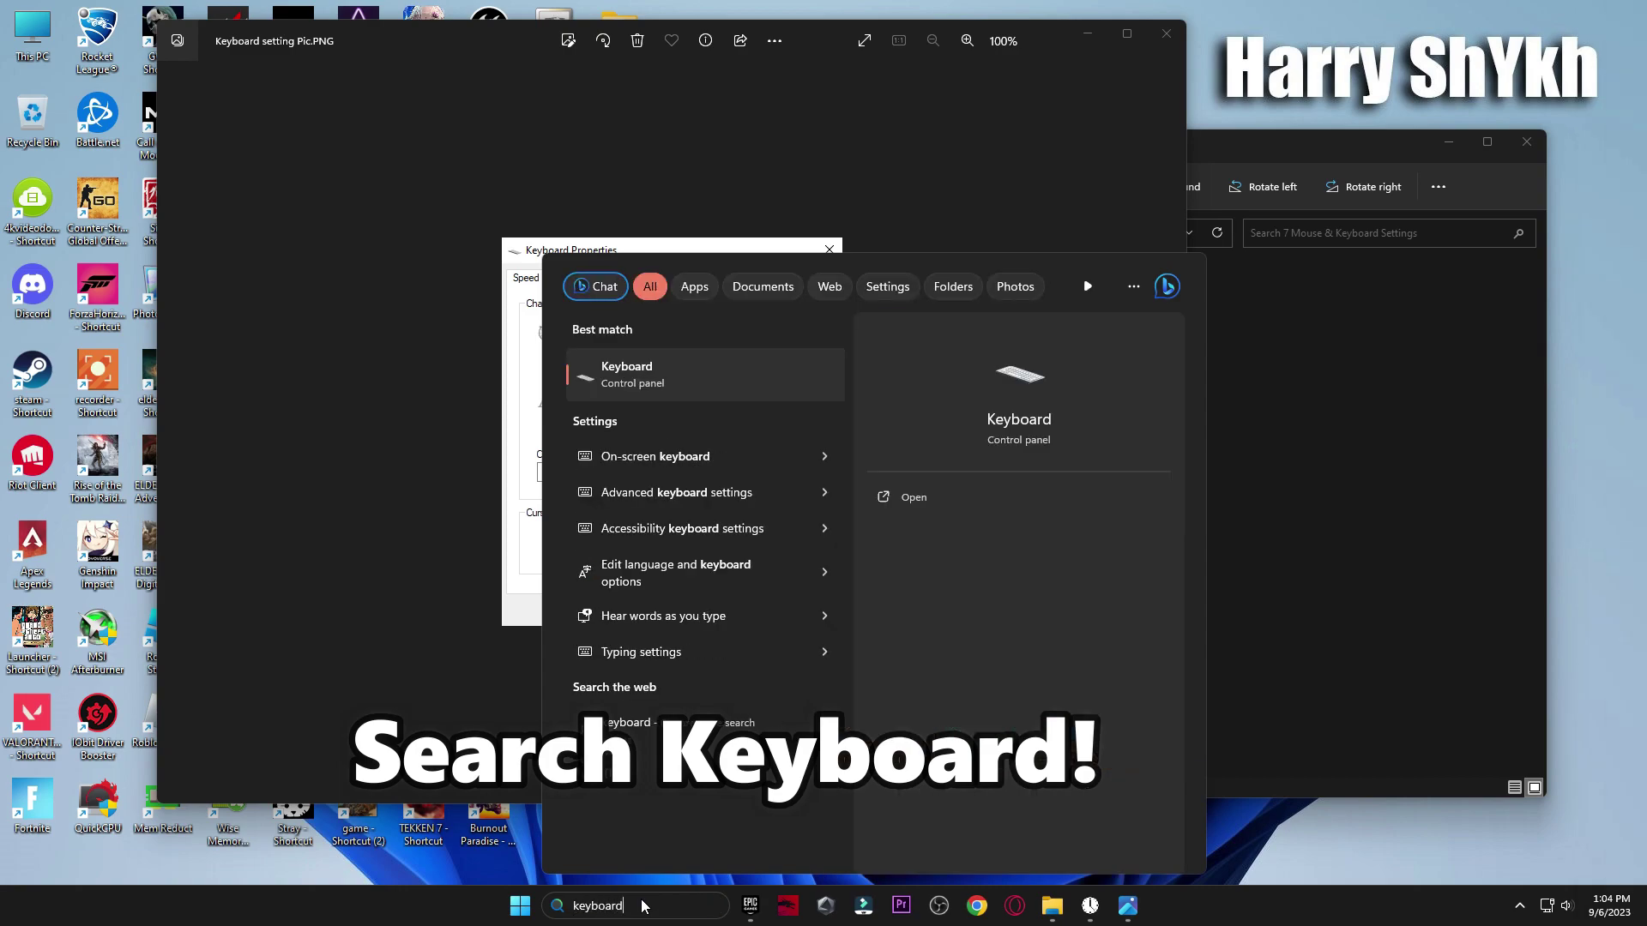
click(703, 376)
drag(312, 81, 1097, 254)
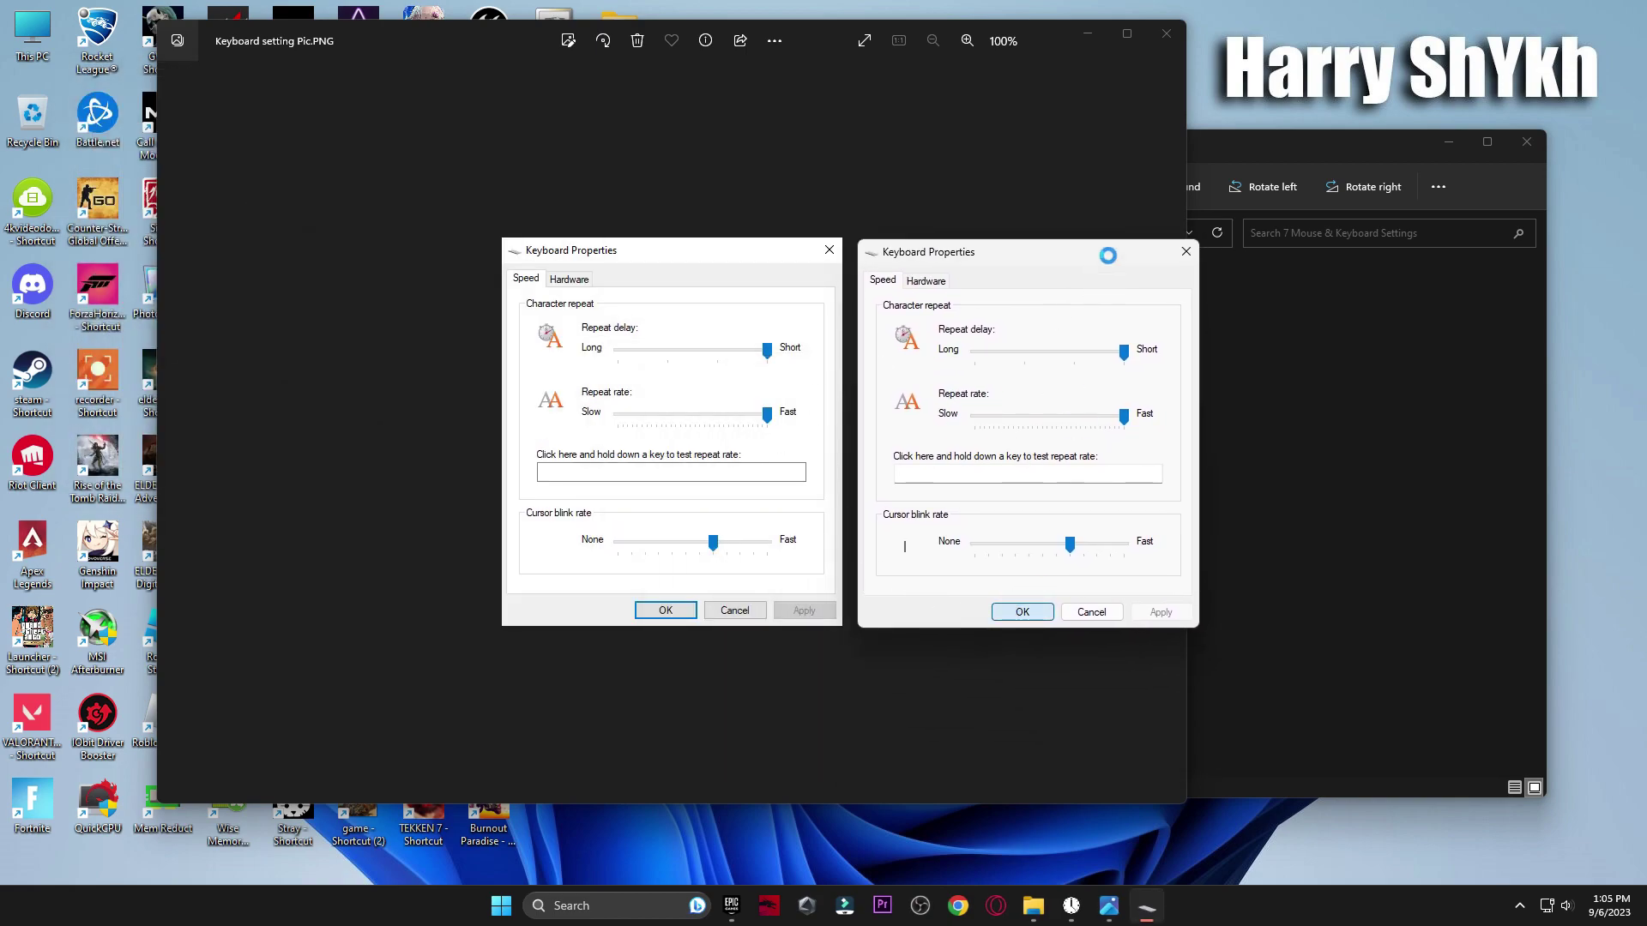
click(1156, 49)
click(1165, 36)
Examine the two Directx 11 Mode pictures in the pack's 8 Fortnite Mode Settings Pics folder
key(BackSpace)
click(948, 513)
double_click(828, 509)
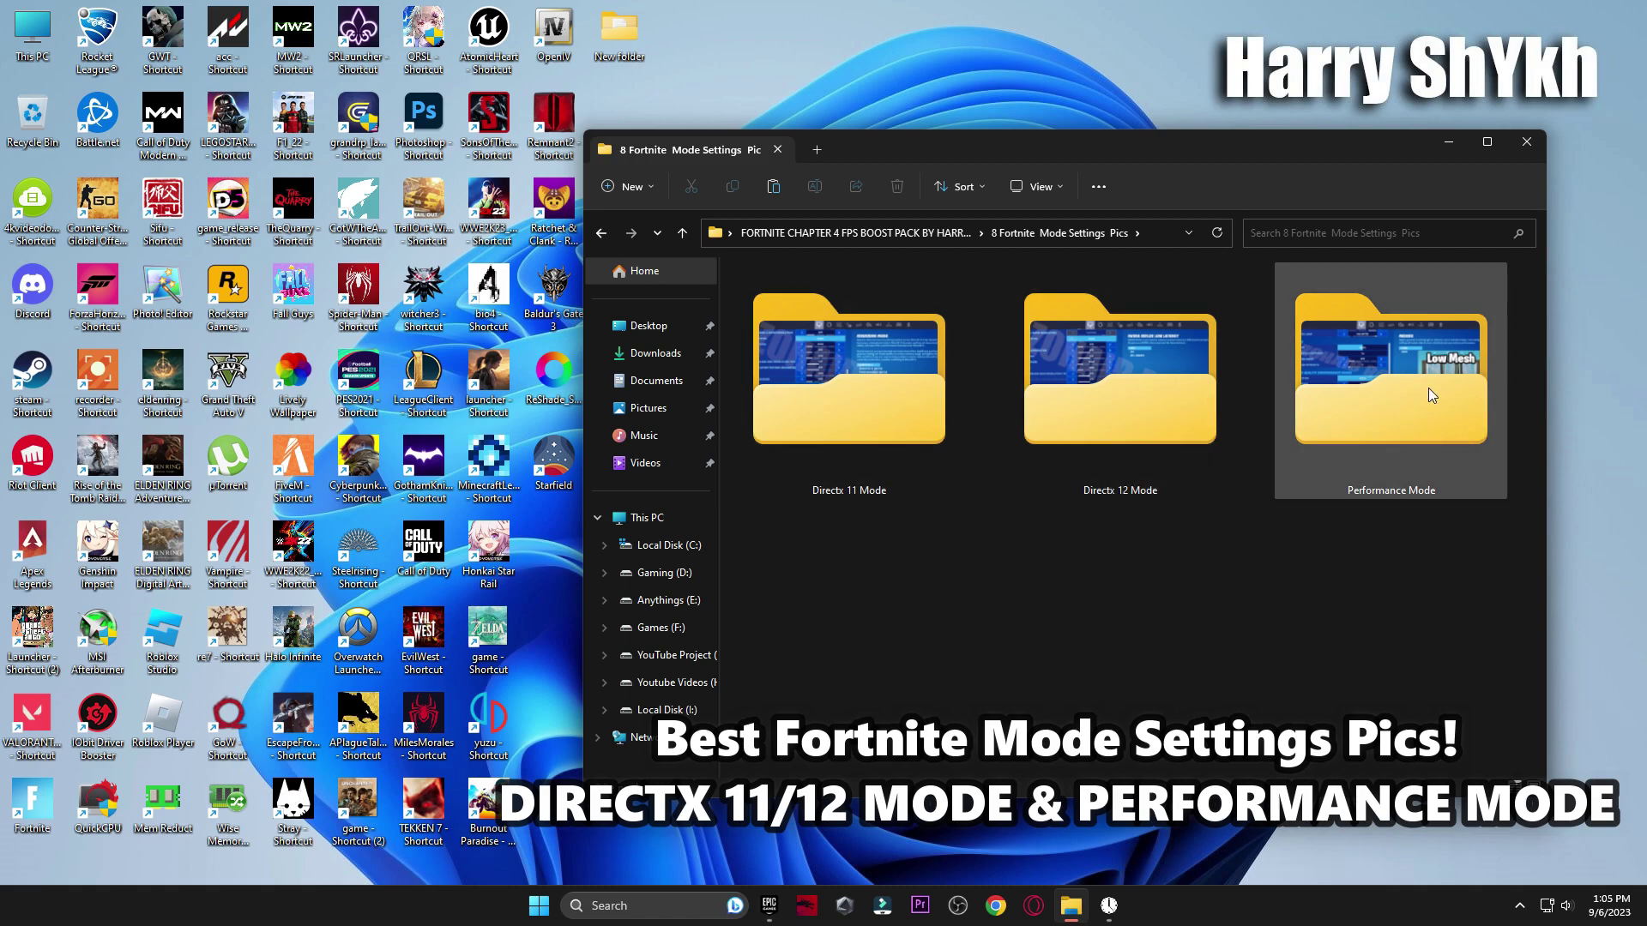
click(882, 443)
double_click(882, 442)
double_click(776, 330)
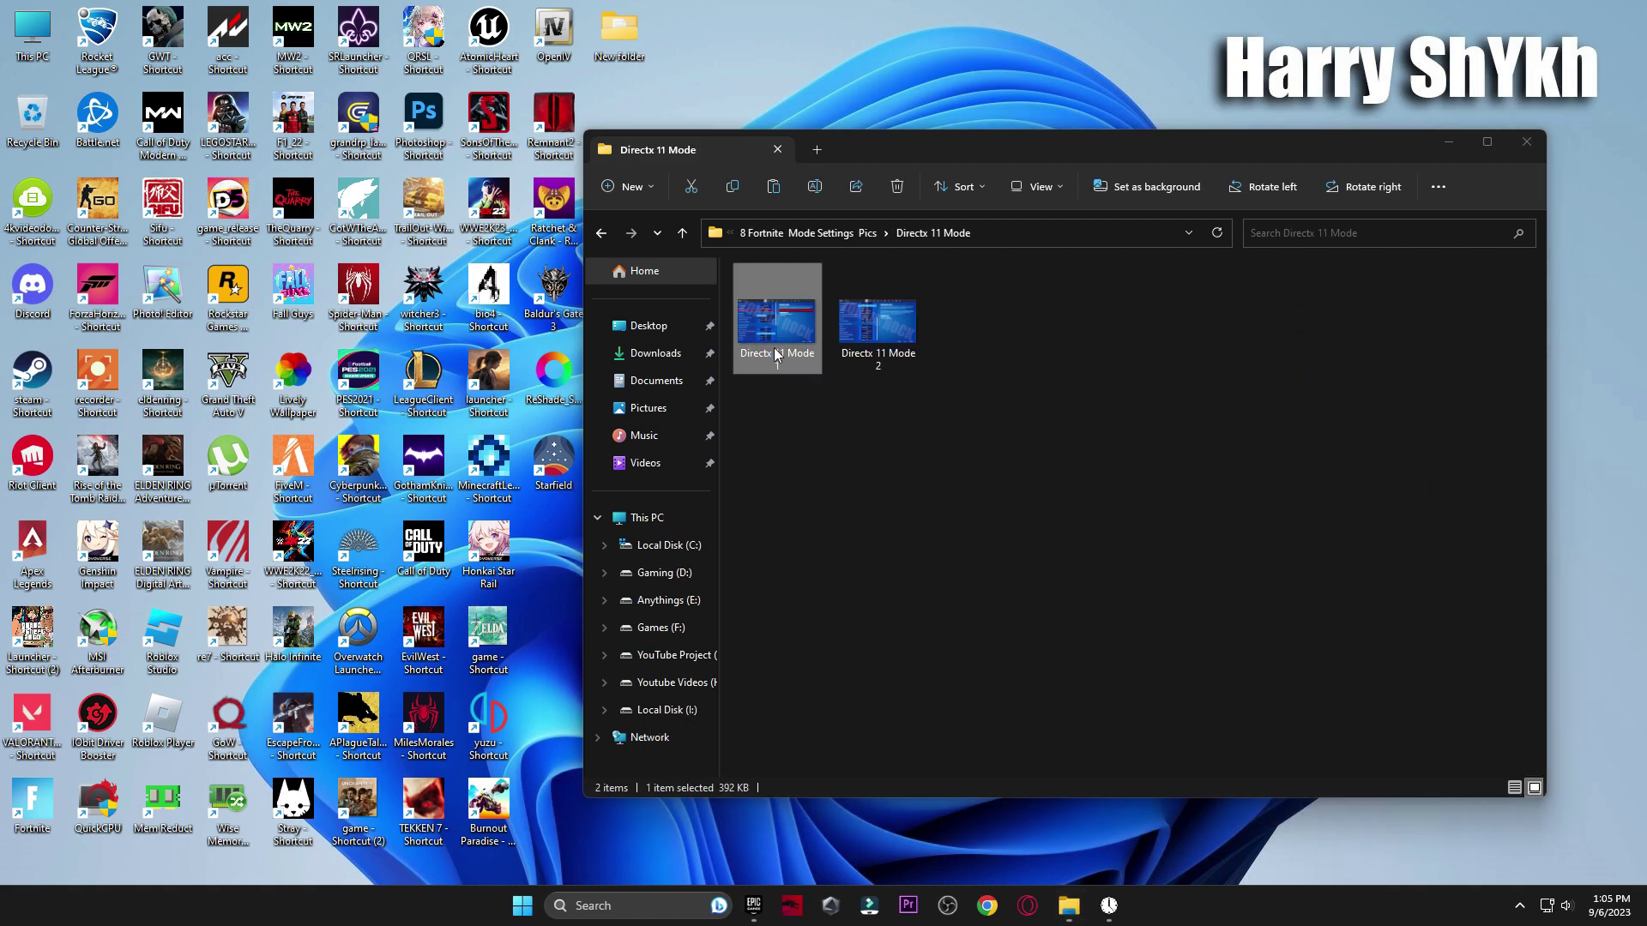
key(Right)
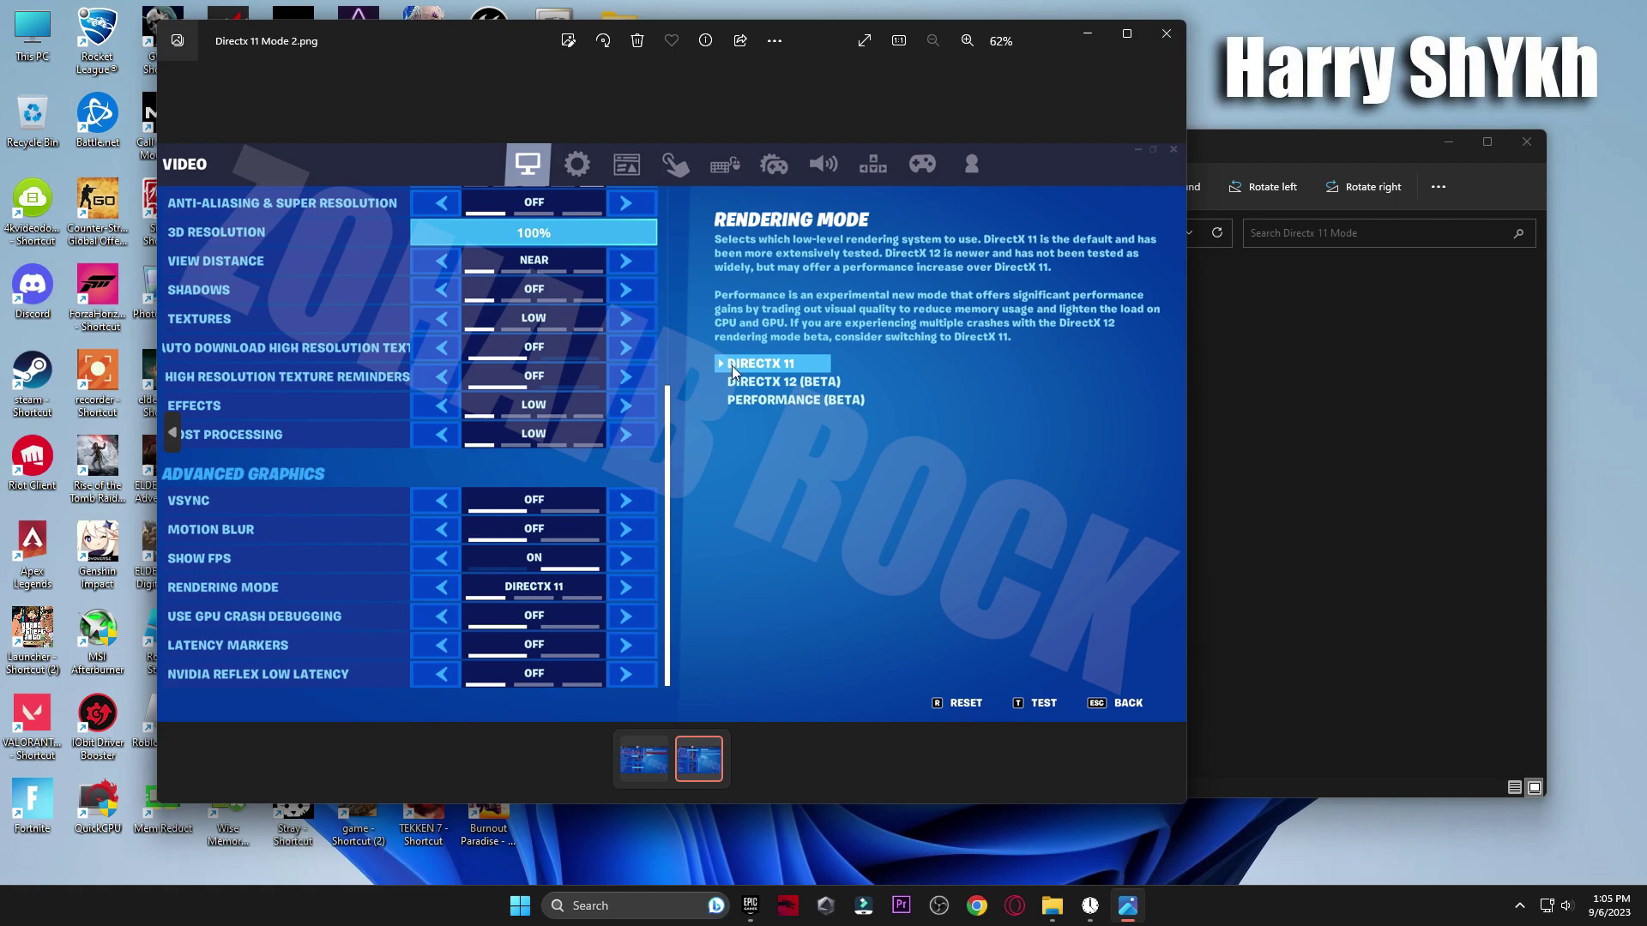
click(1166, 33)
Examine the video settings pictures in the Directx 12 Mode folder
key(alt+Up)
double_click(1145, 388)
click(768, 339)
double_click(769, 340)
key(Right)
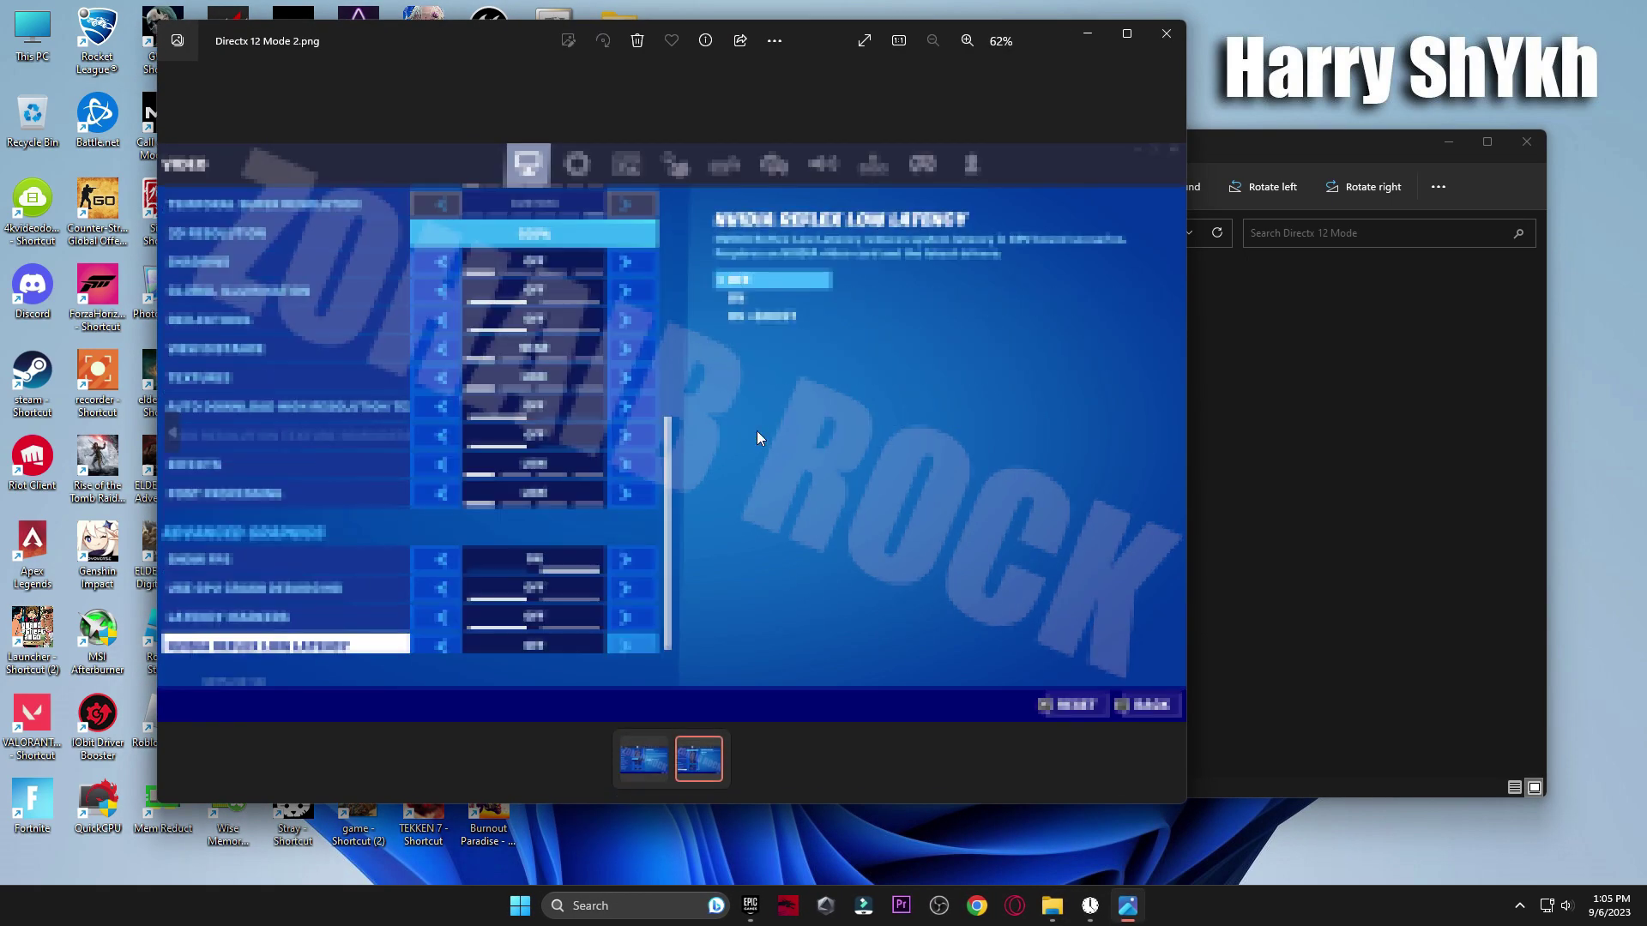
Examine the Performance Mode pictures, including the low meshes one, and close the picture viewer and the pack folder
click(1166, 35)
key(alt+Up)
double_click(1331, 411)
click(815, 331)
double_click(815, 330)
key(Right)
key(Right)
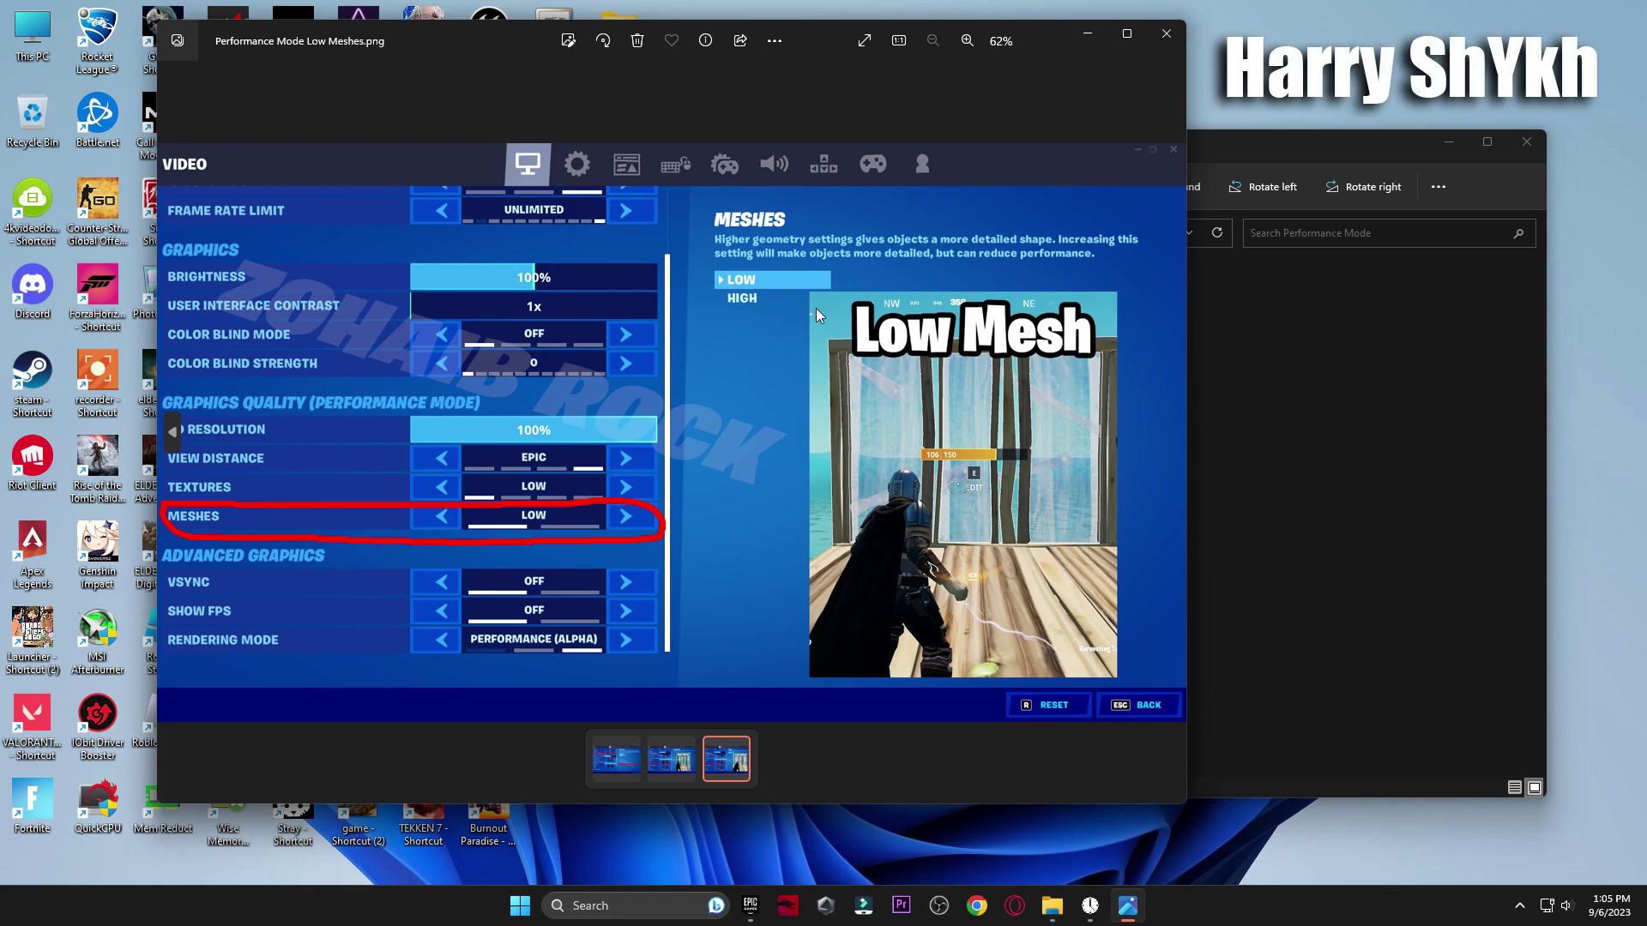
click(1178, 34)
click(1485, 148)
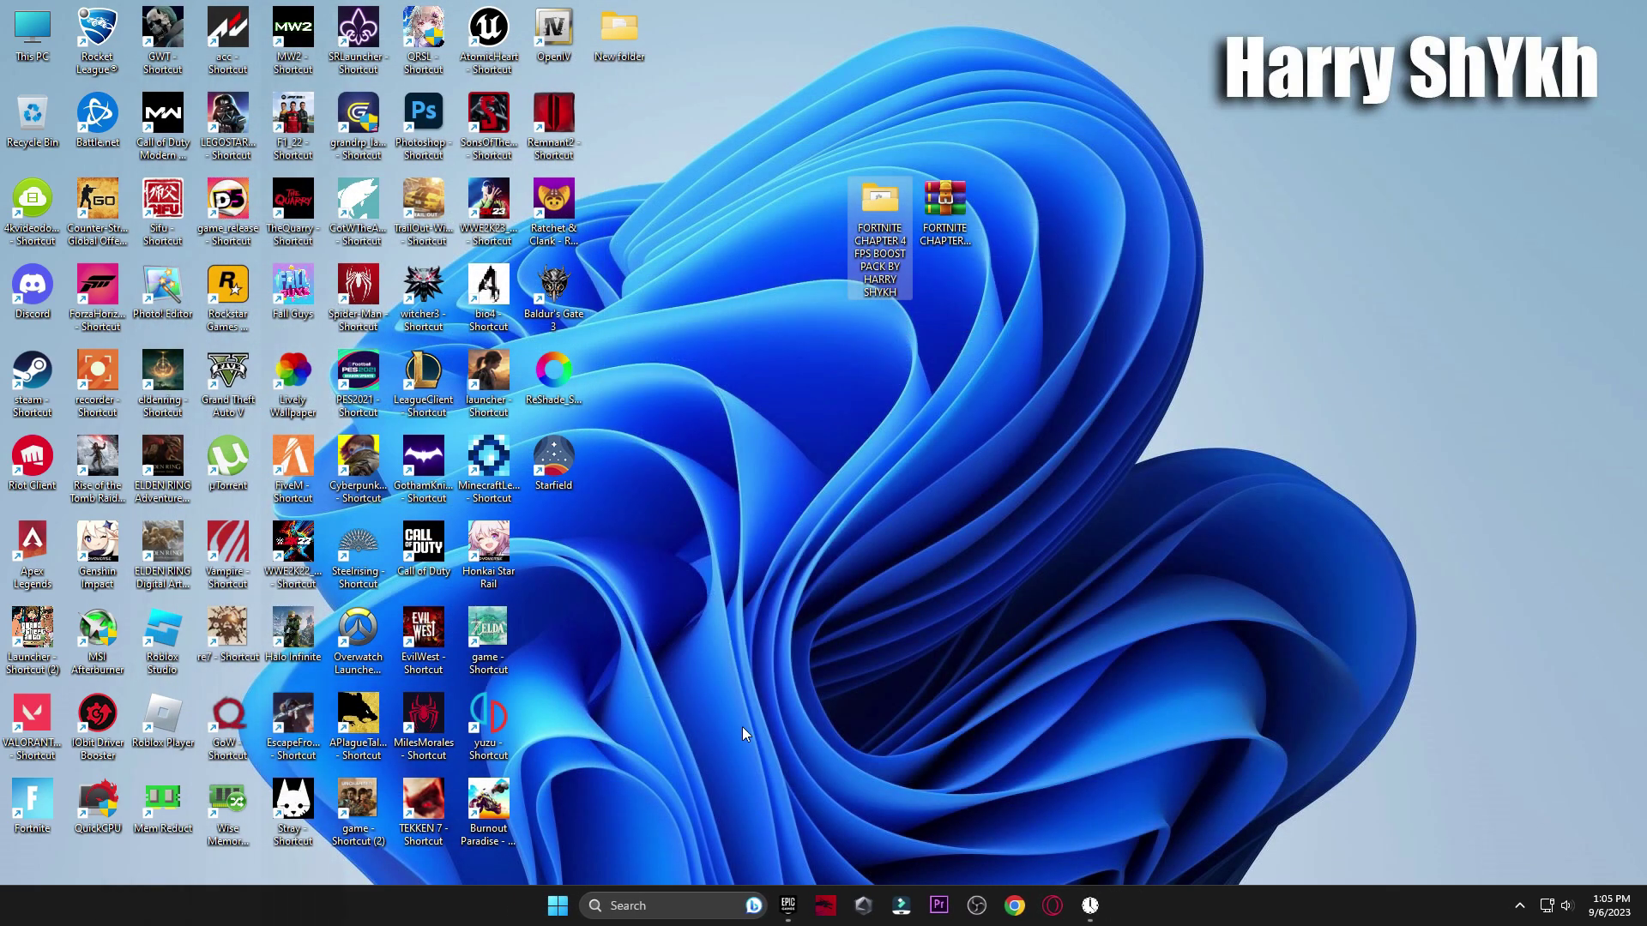
Open Windows Settings and go through the Gaming section to the System > Display > Graphics page
click(549, 911)
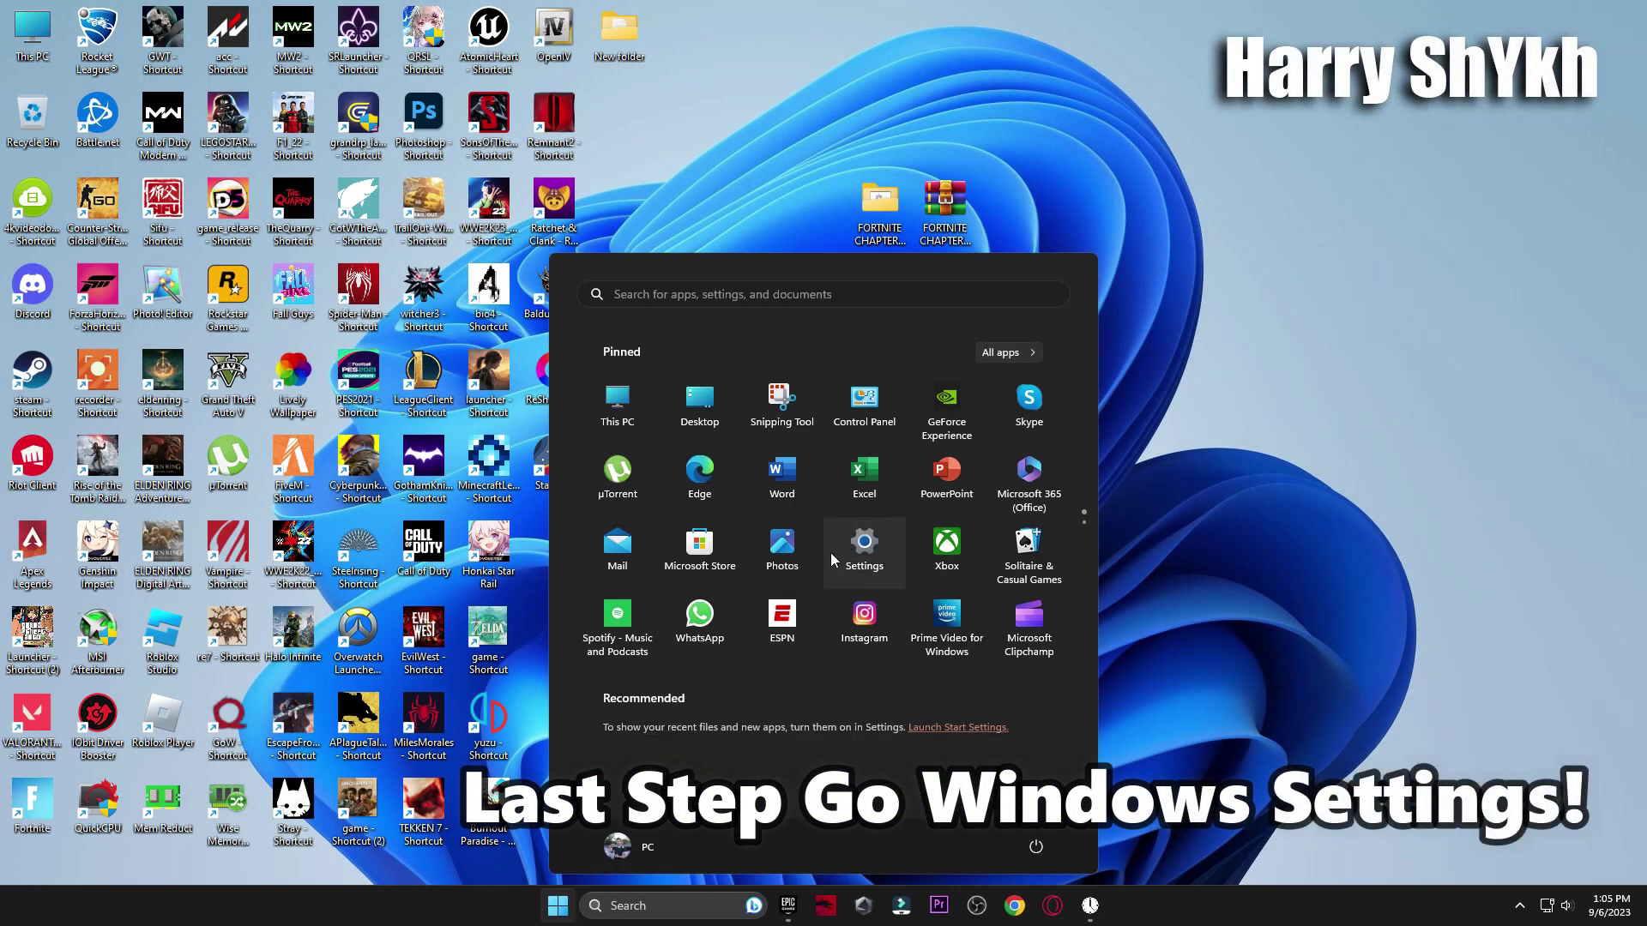
click(842, 553)
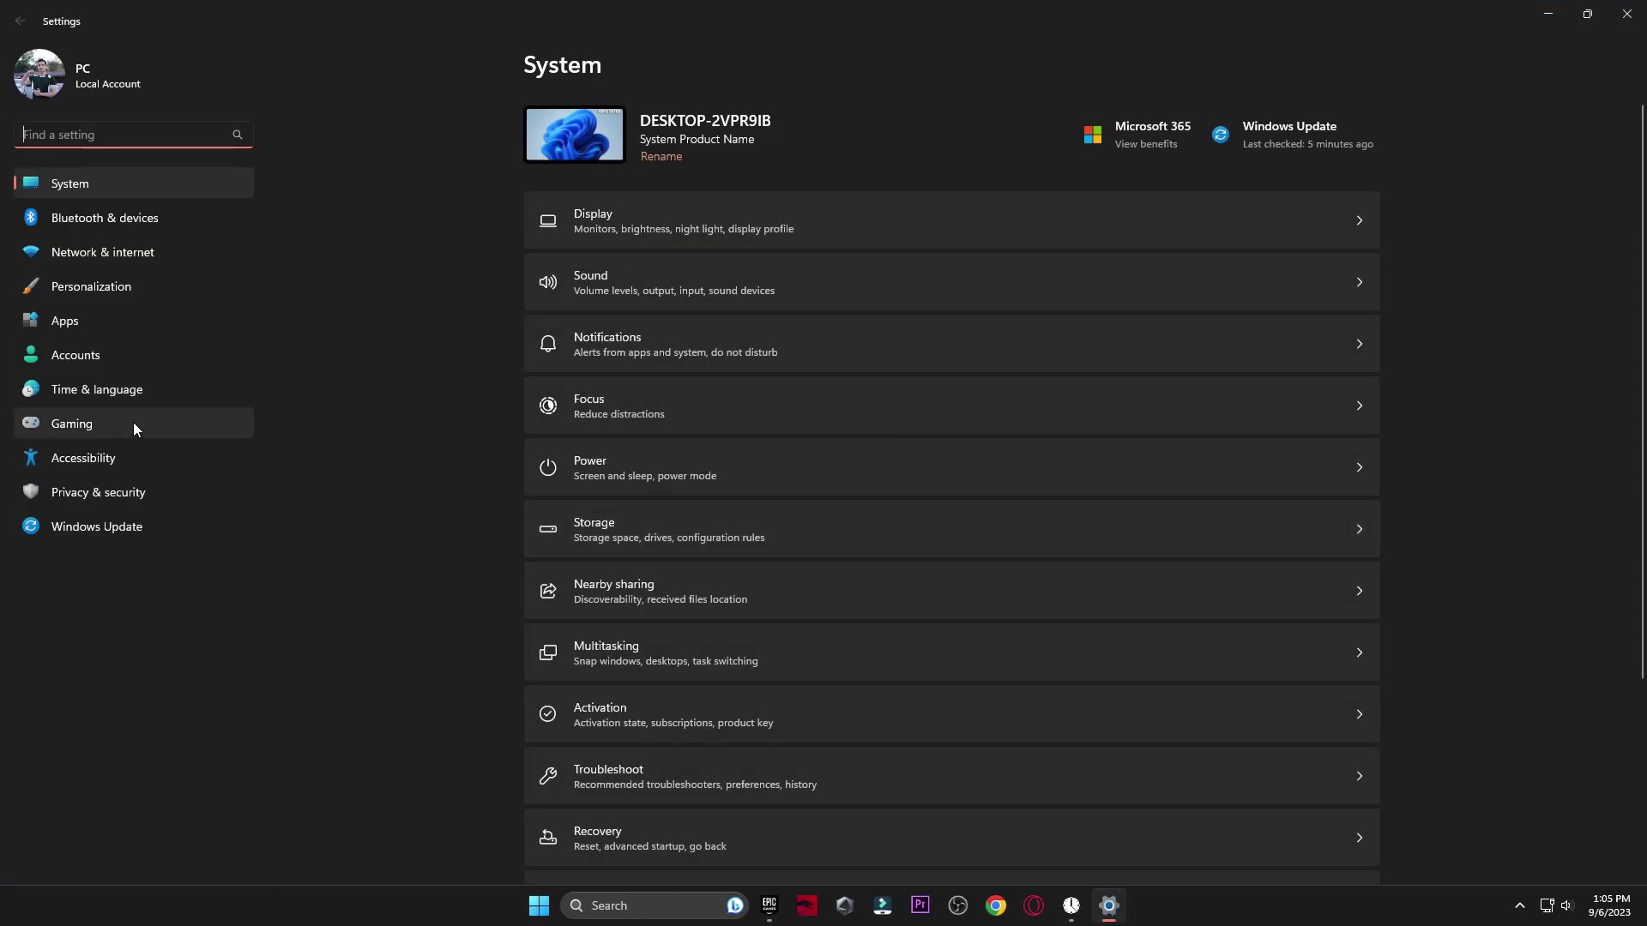
click(133, 425)
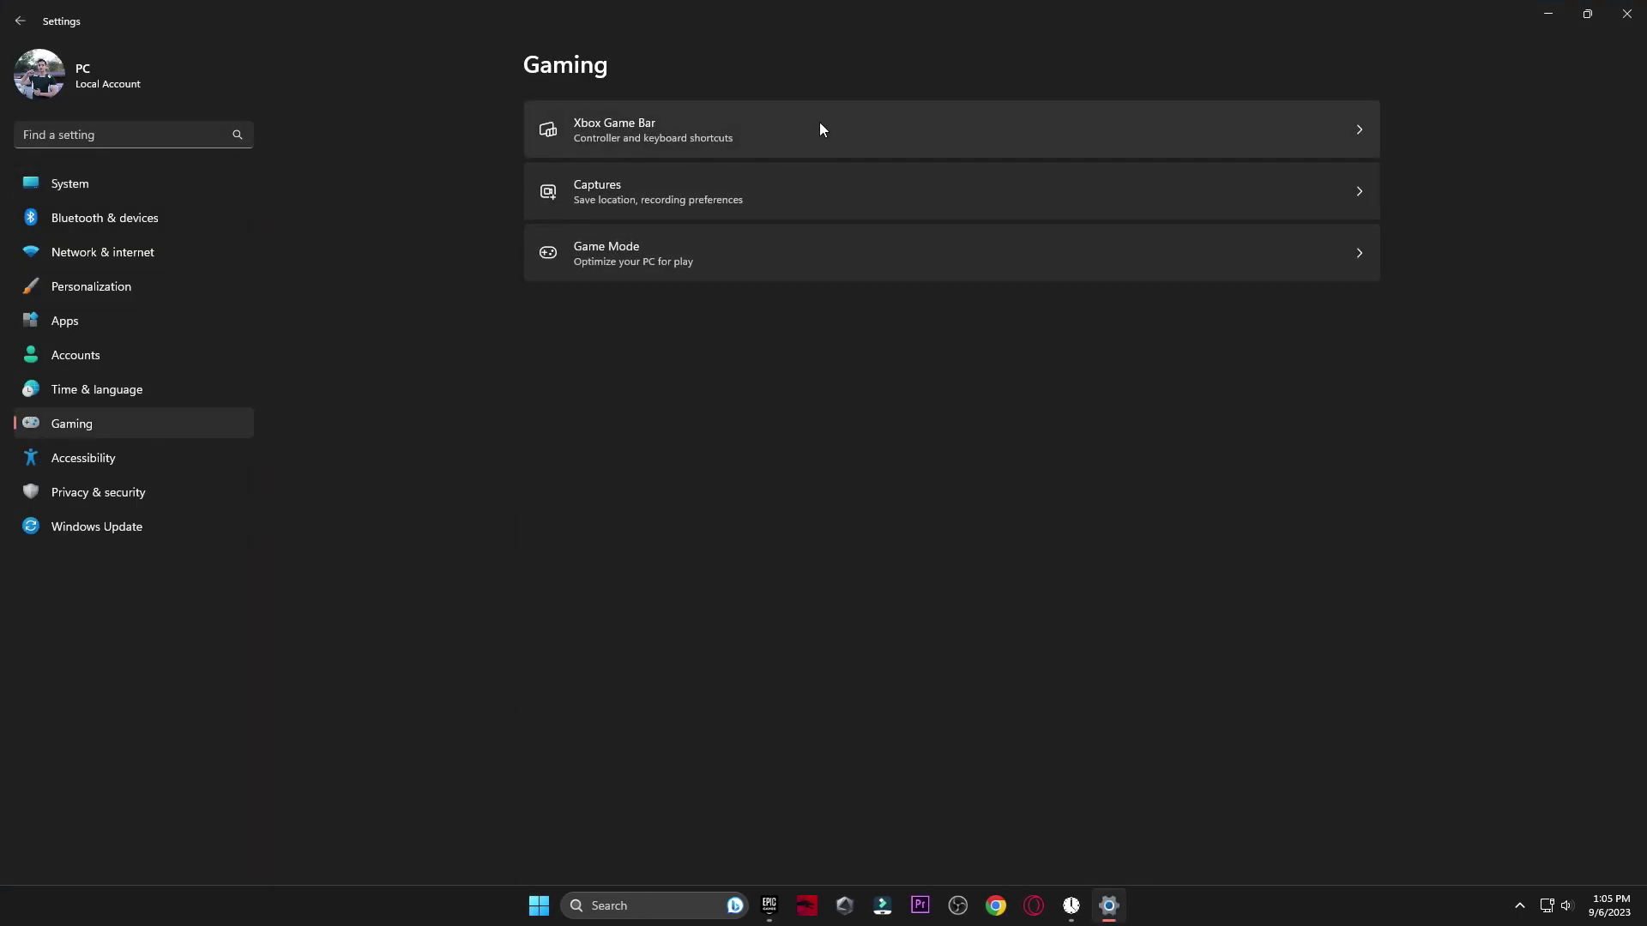
click(701, 127)
click(652, 308)
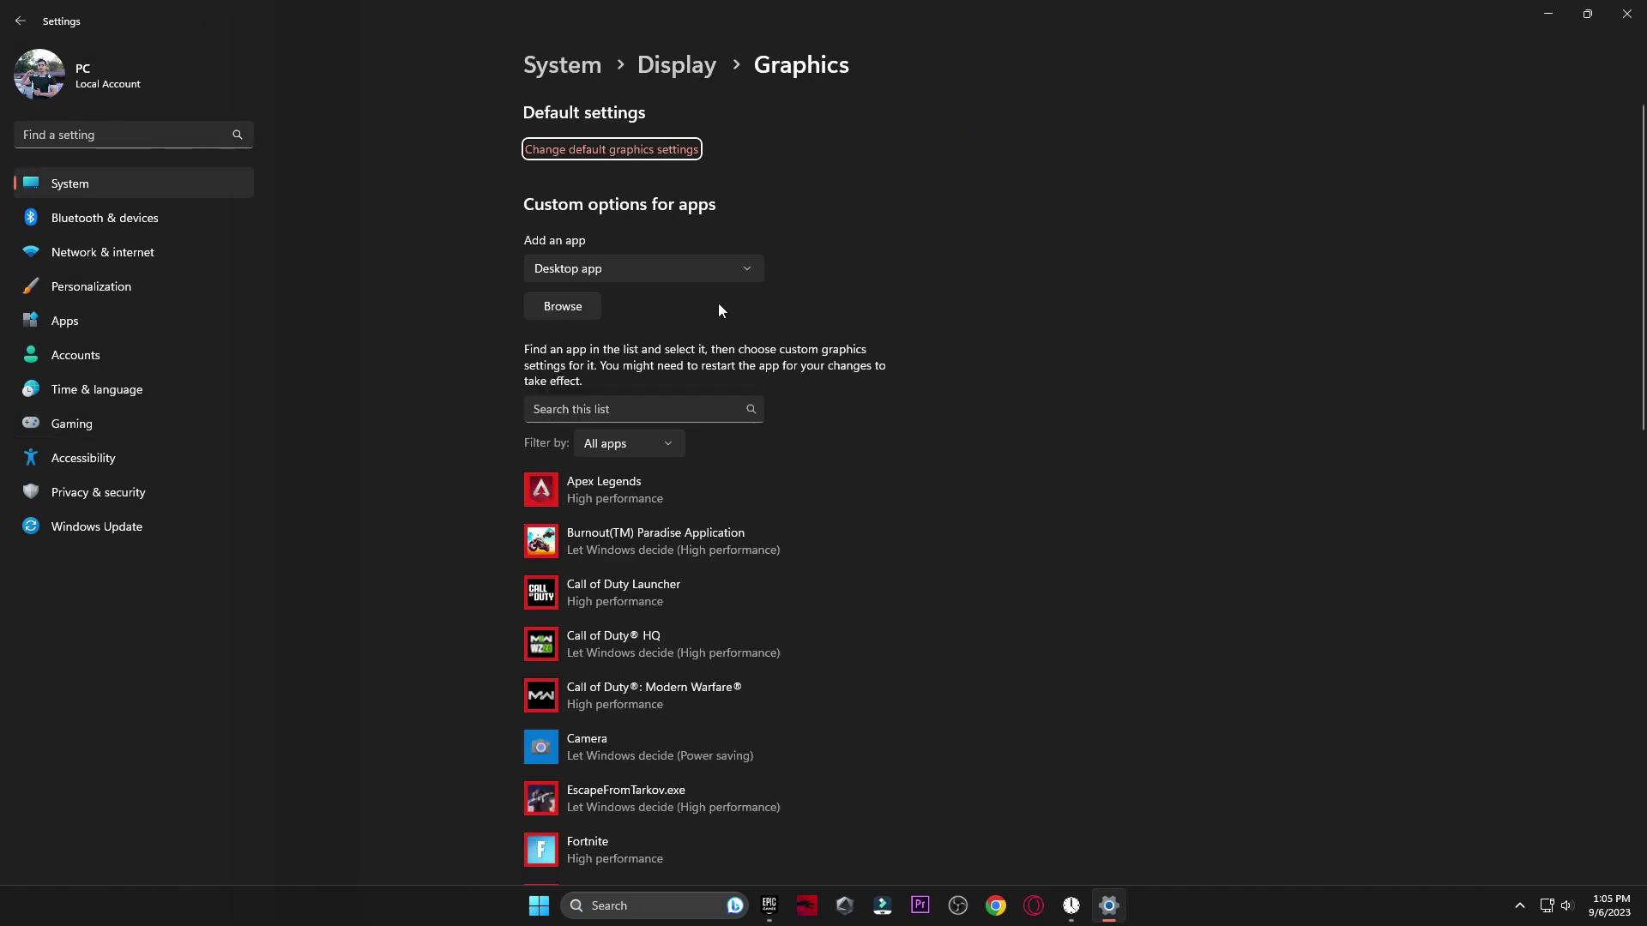
Remove the existing Fortnite entry from the custom graphics options for apps
scroll(600, 515, down, 5)
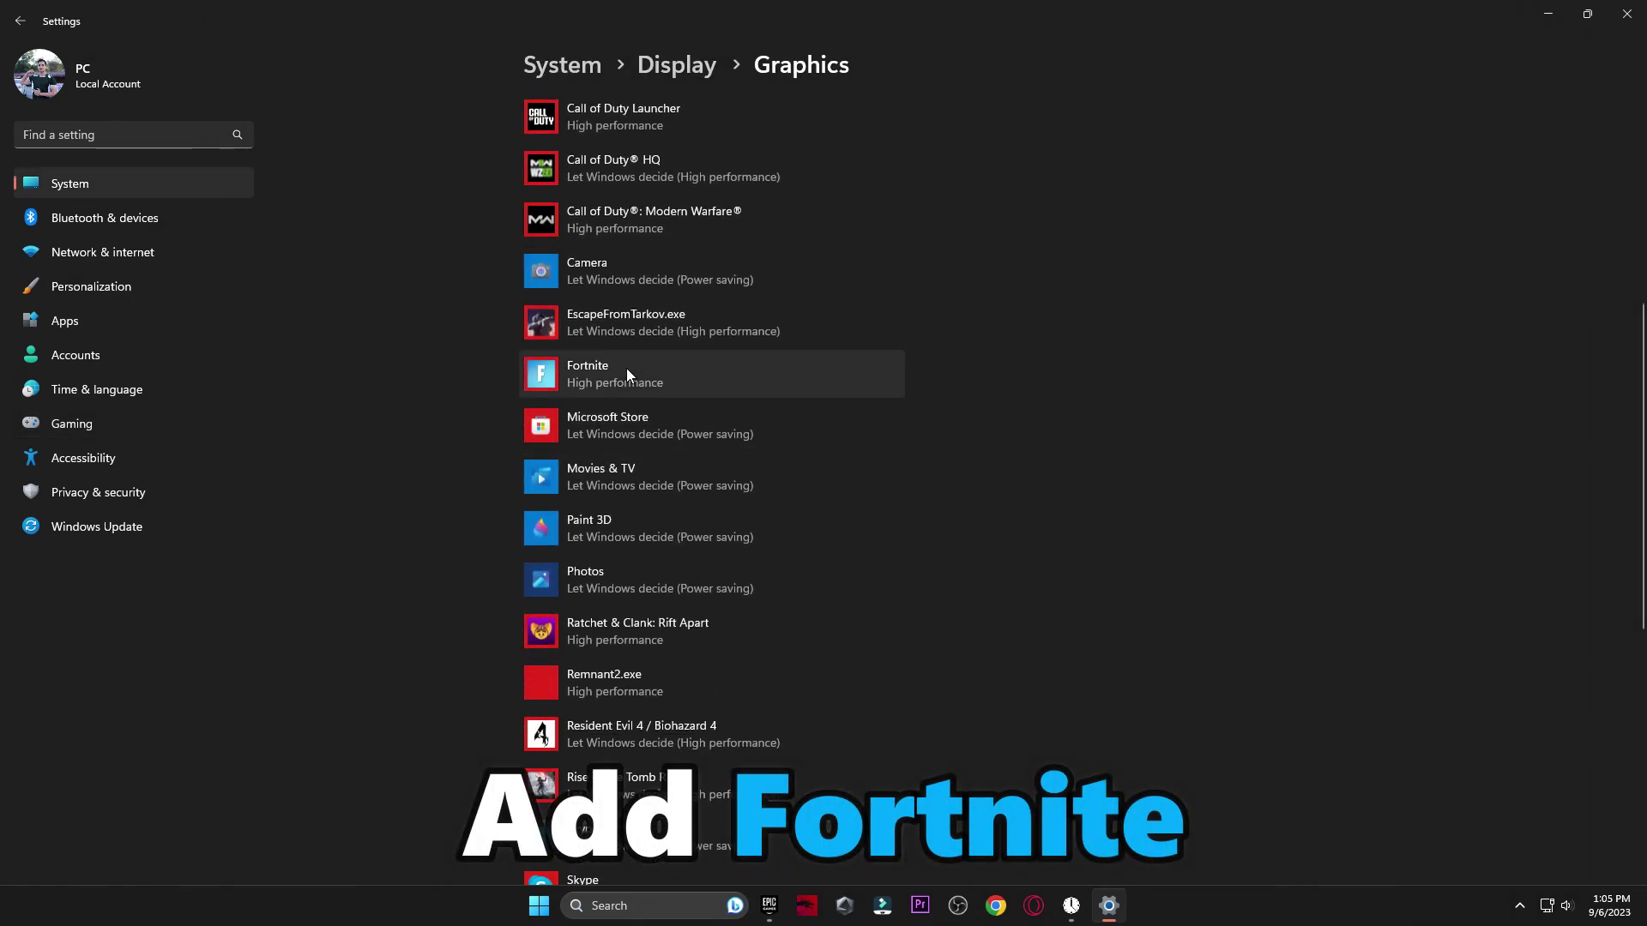
click(626, 369)
click(849, 461)
Add FortniteClient-Win64-Shipping from I:\Games\Fortnite\FortniteGame\Binaries\Win64 as a desktop app and choose its graphics preference
scroll(697, 400, up, 5)
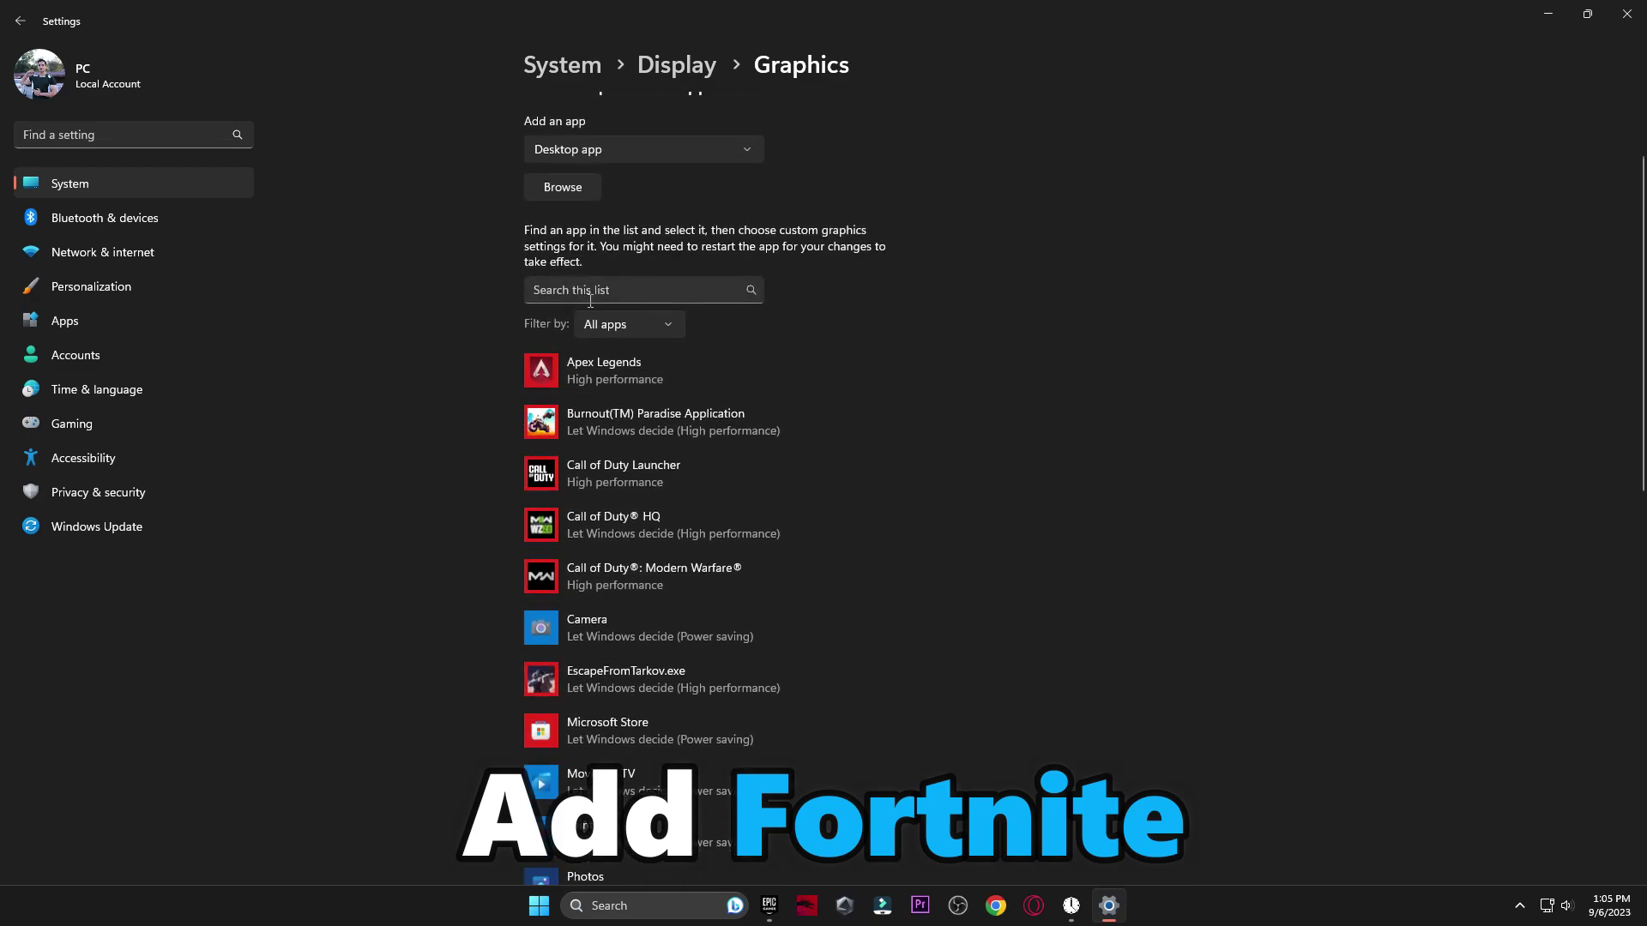
click(562, 194)
click(85, 470)
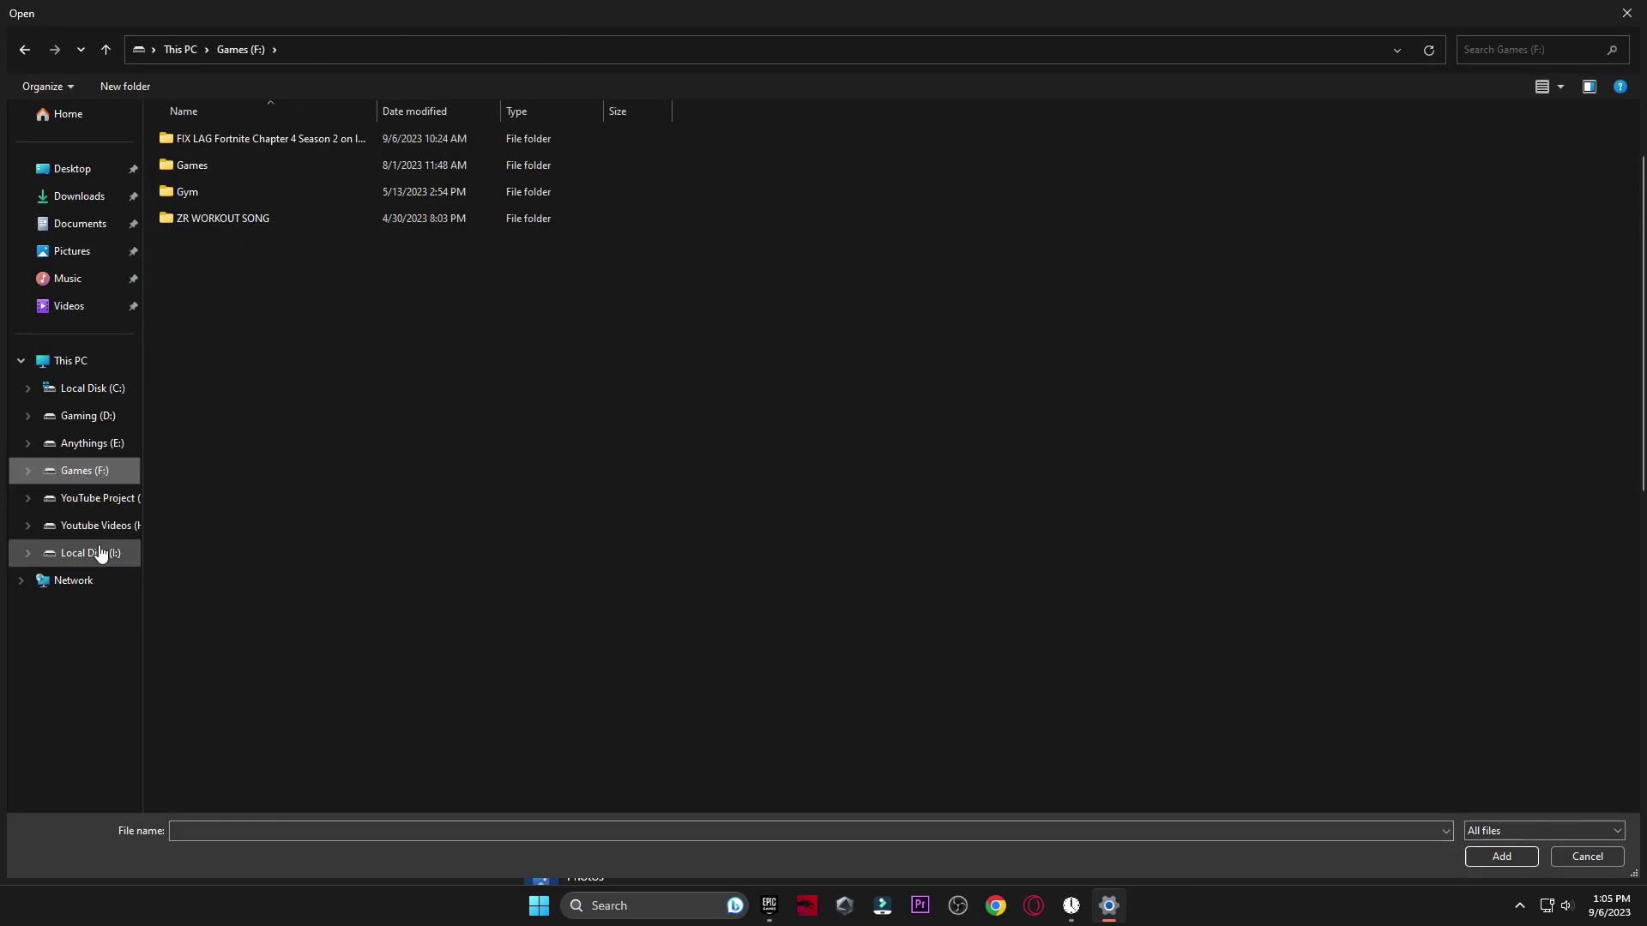
click(90, 553)
double_click(211, 141)
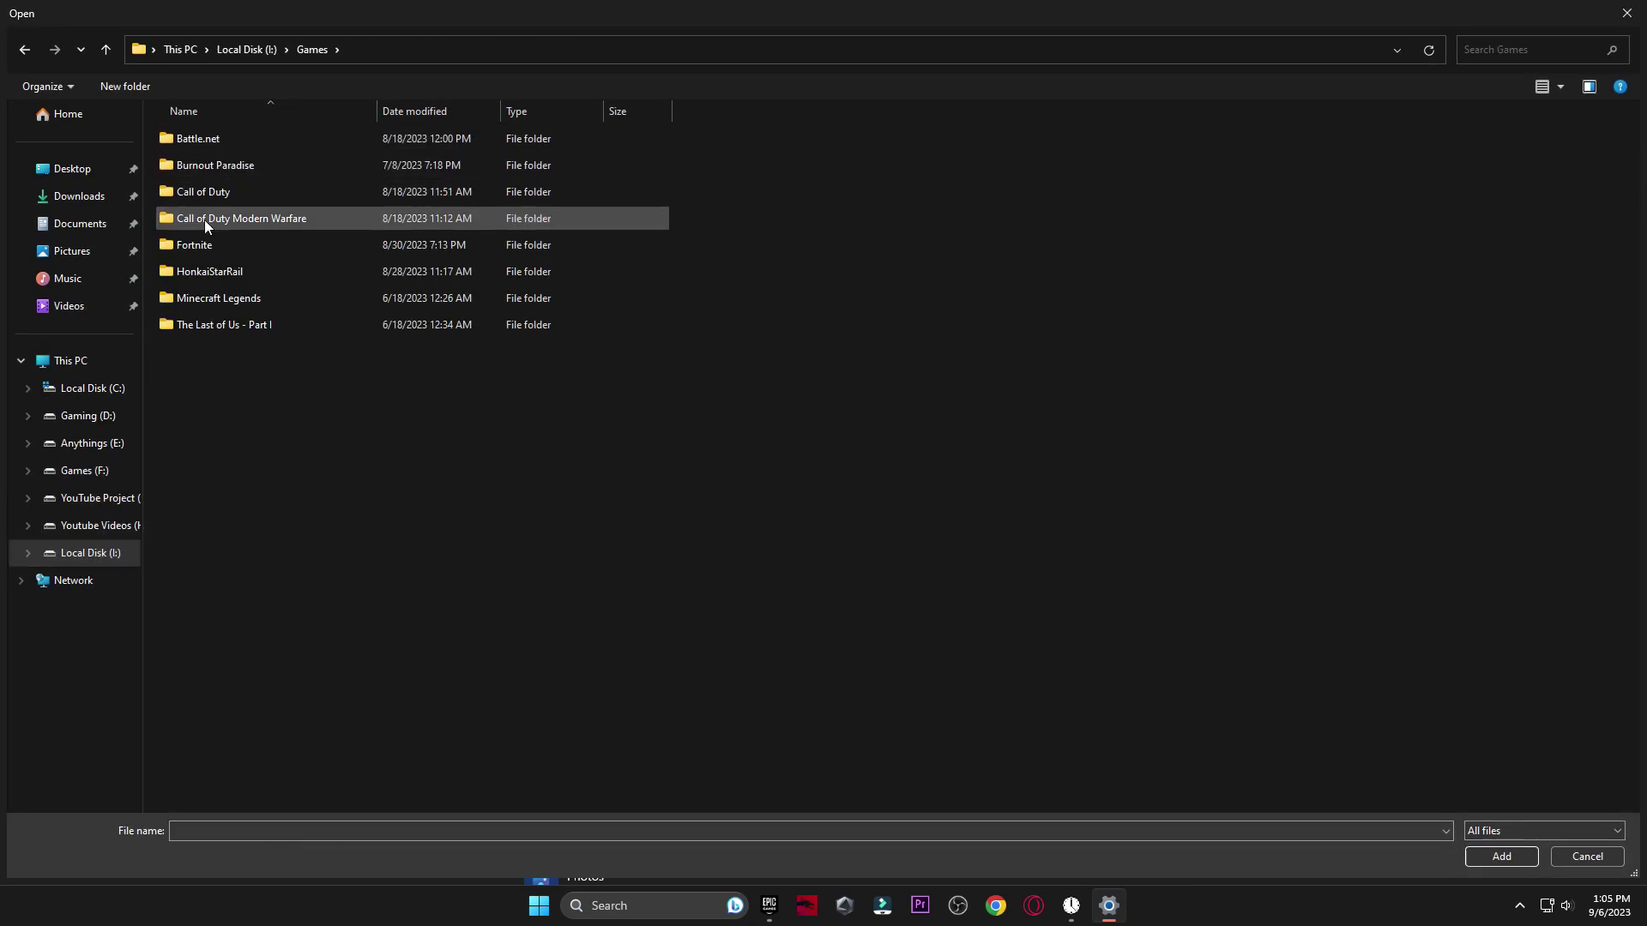
double_click(264, 246)
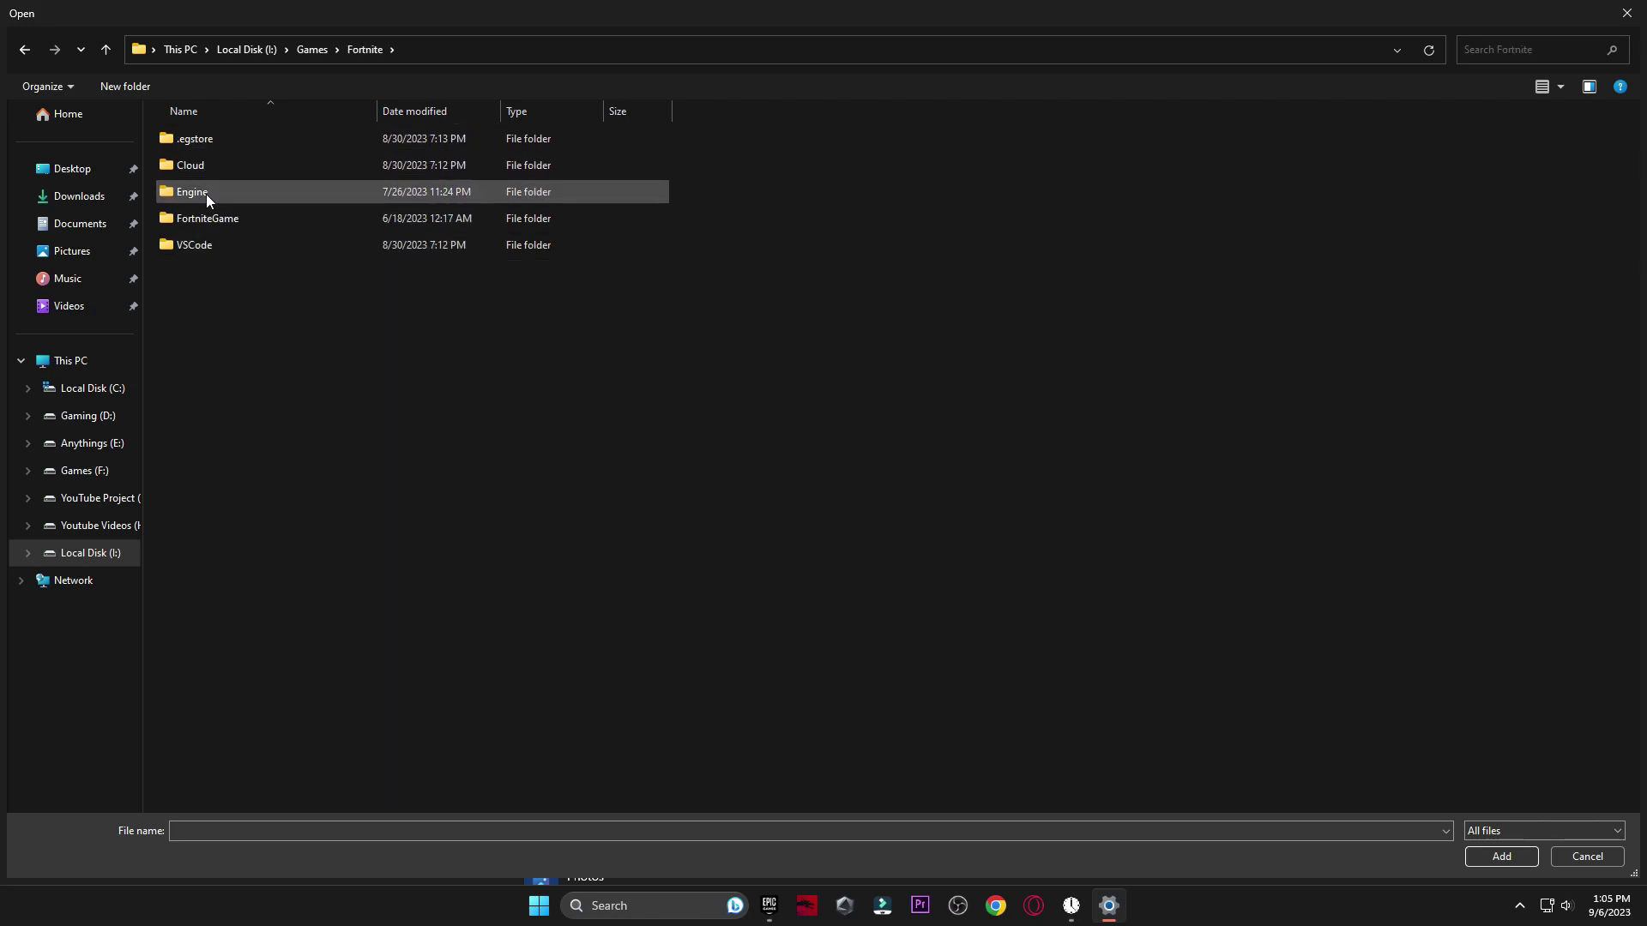
double_click(257, 217)
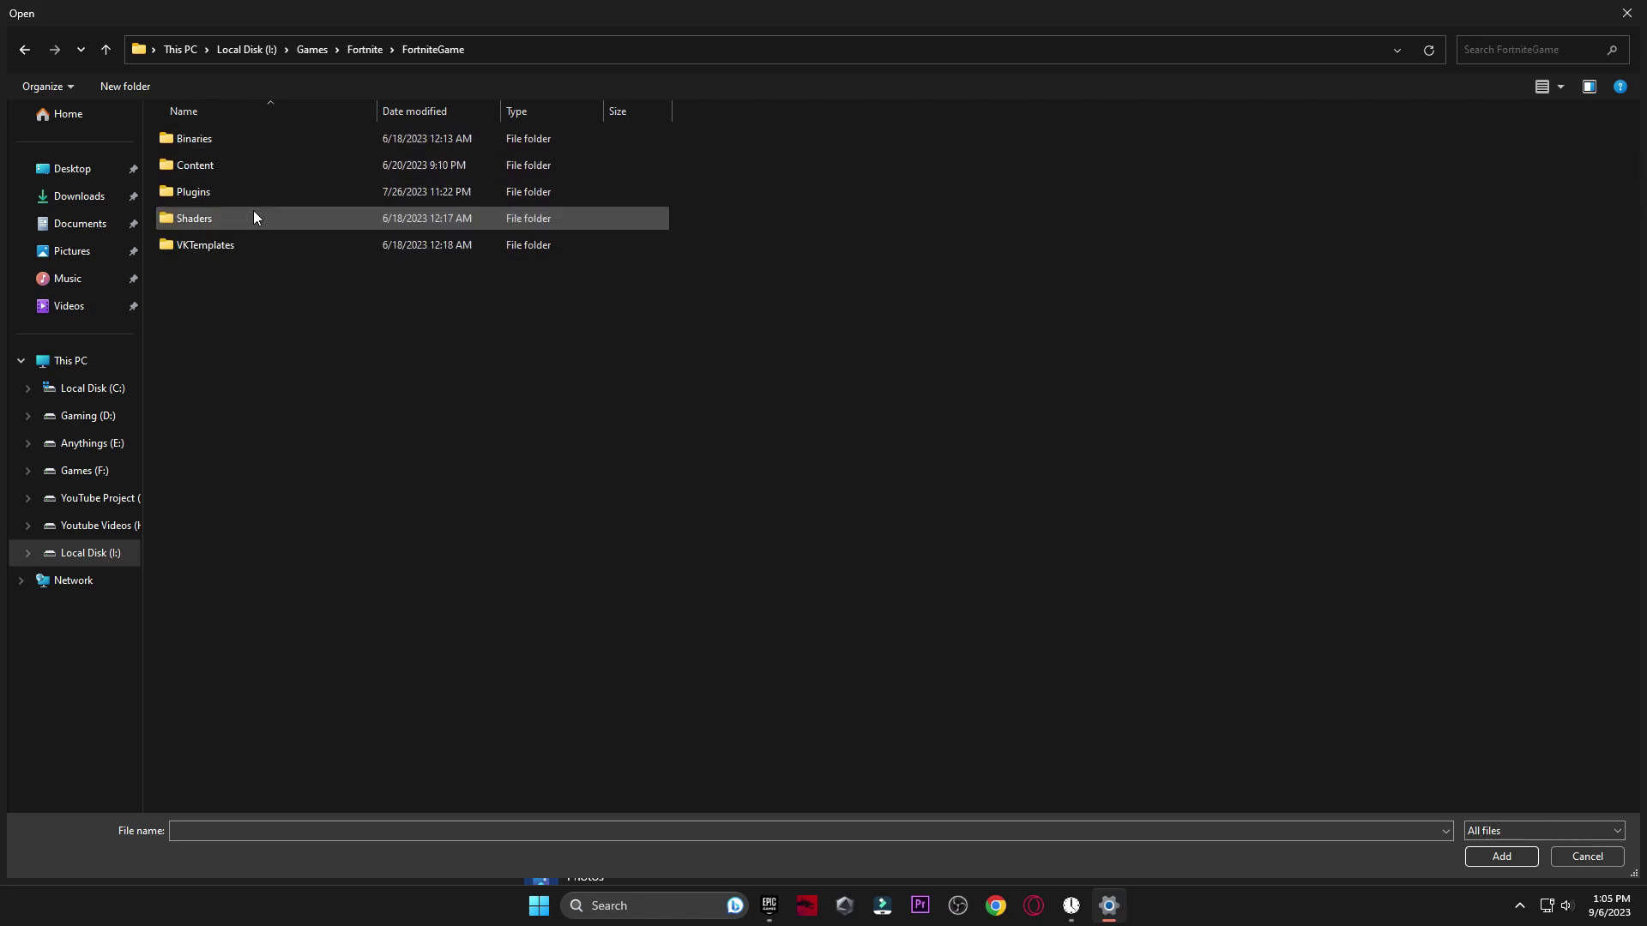
double_click(244, 138)
double_click(229, 168)
click(179, 275)
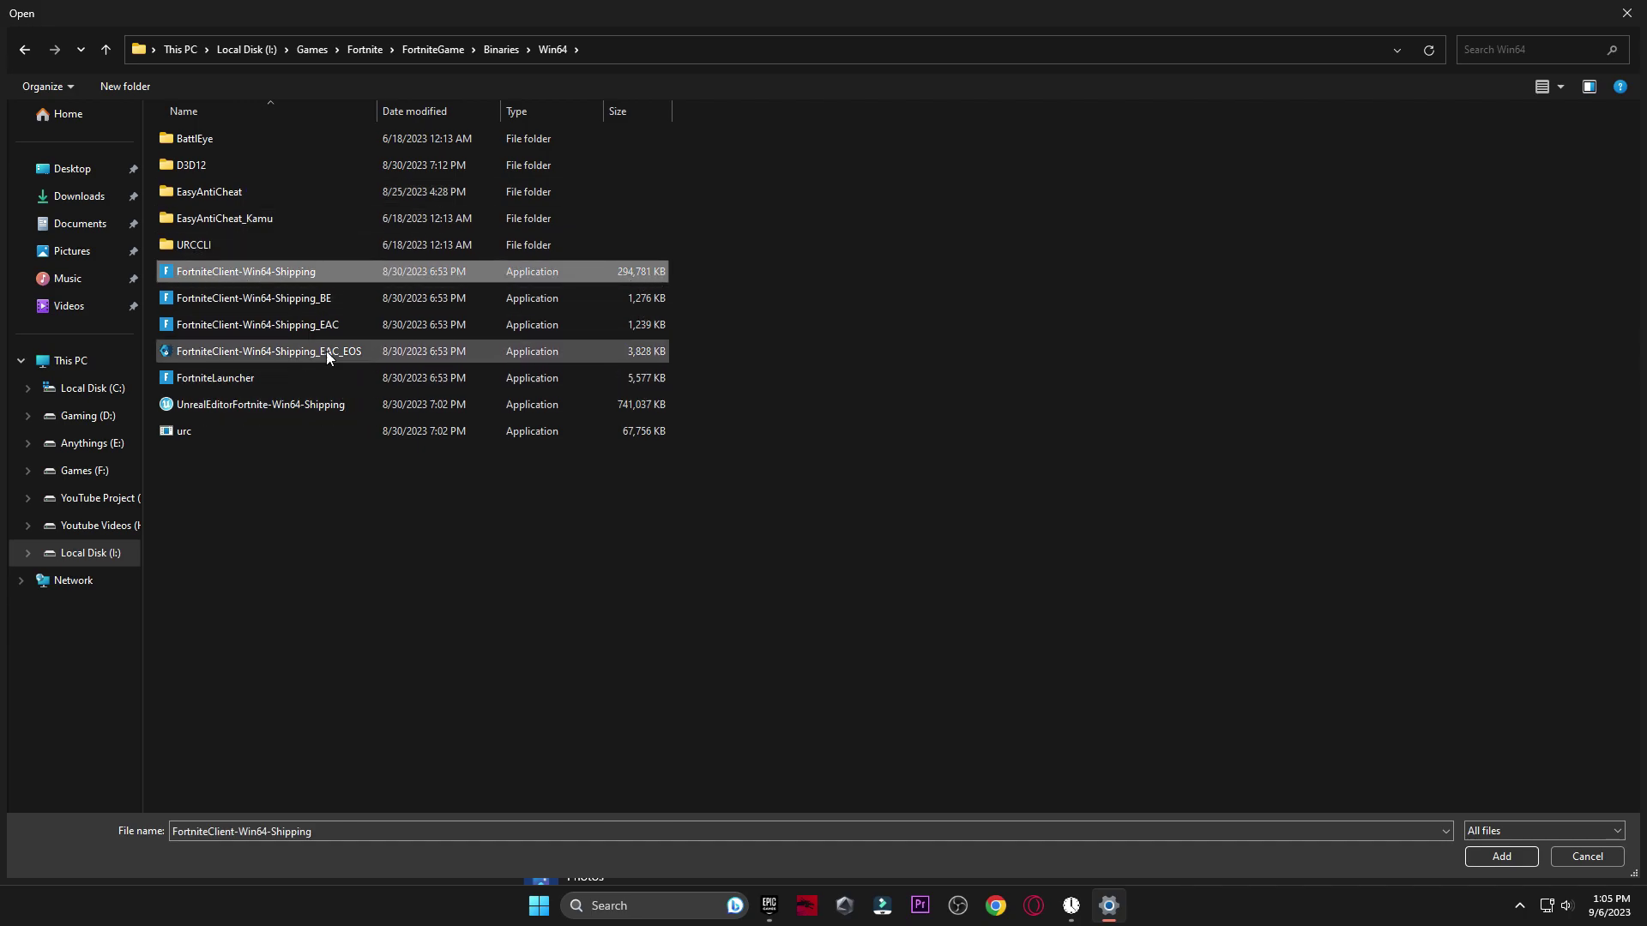
click(1489, 852)
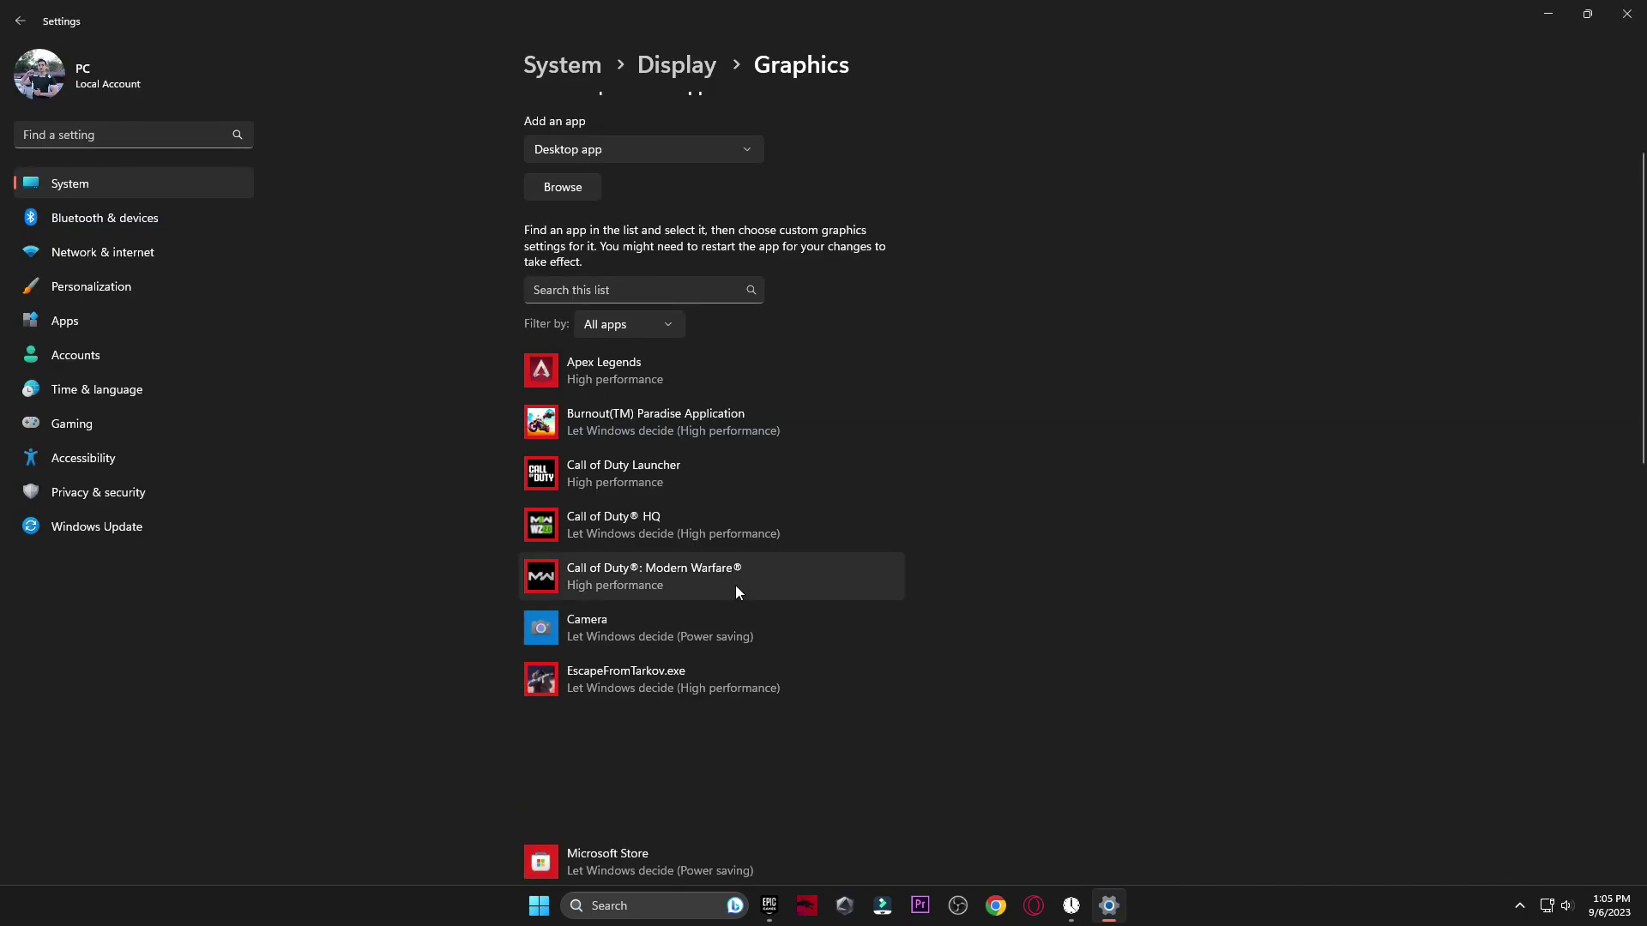
click(775, 818)
click(698, 441)
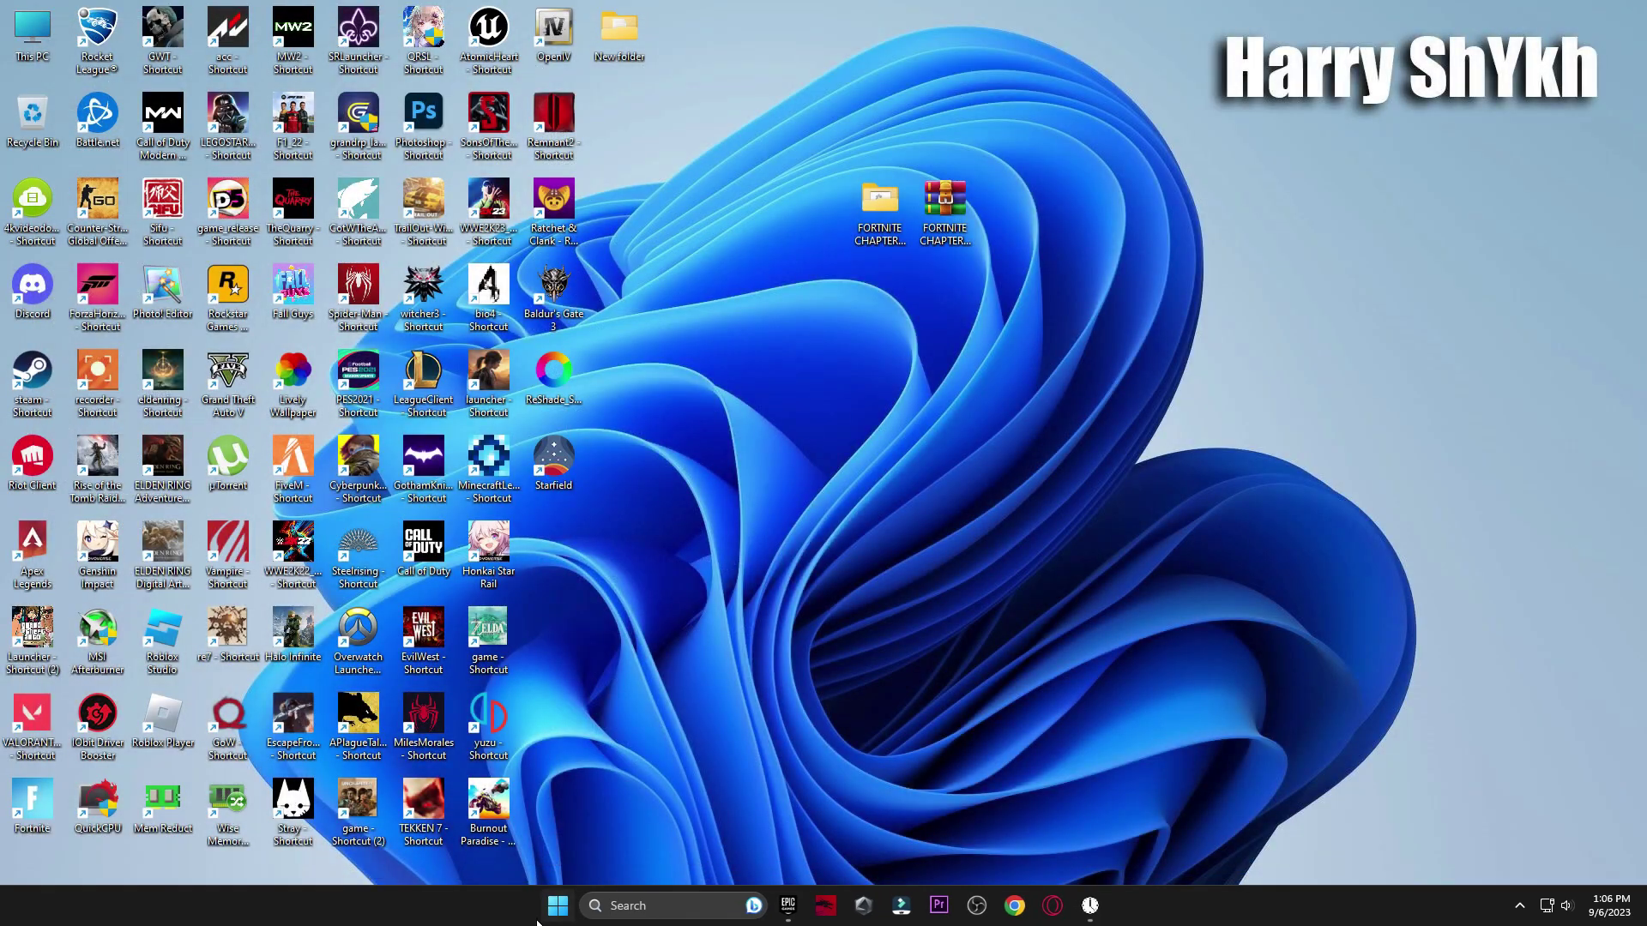
Open the Windows power options for restarting the PC
key(super)
click(1036, 846)
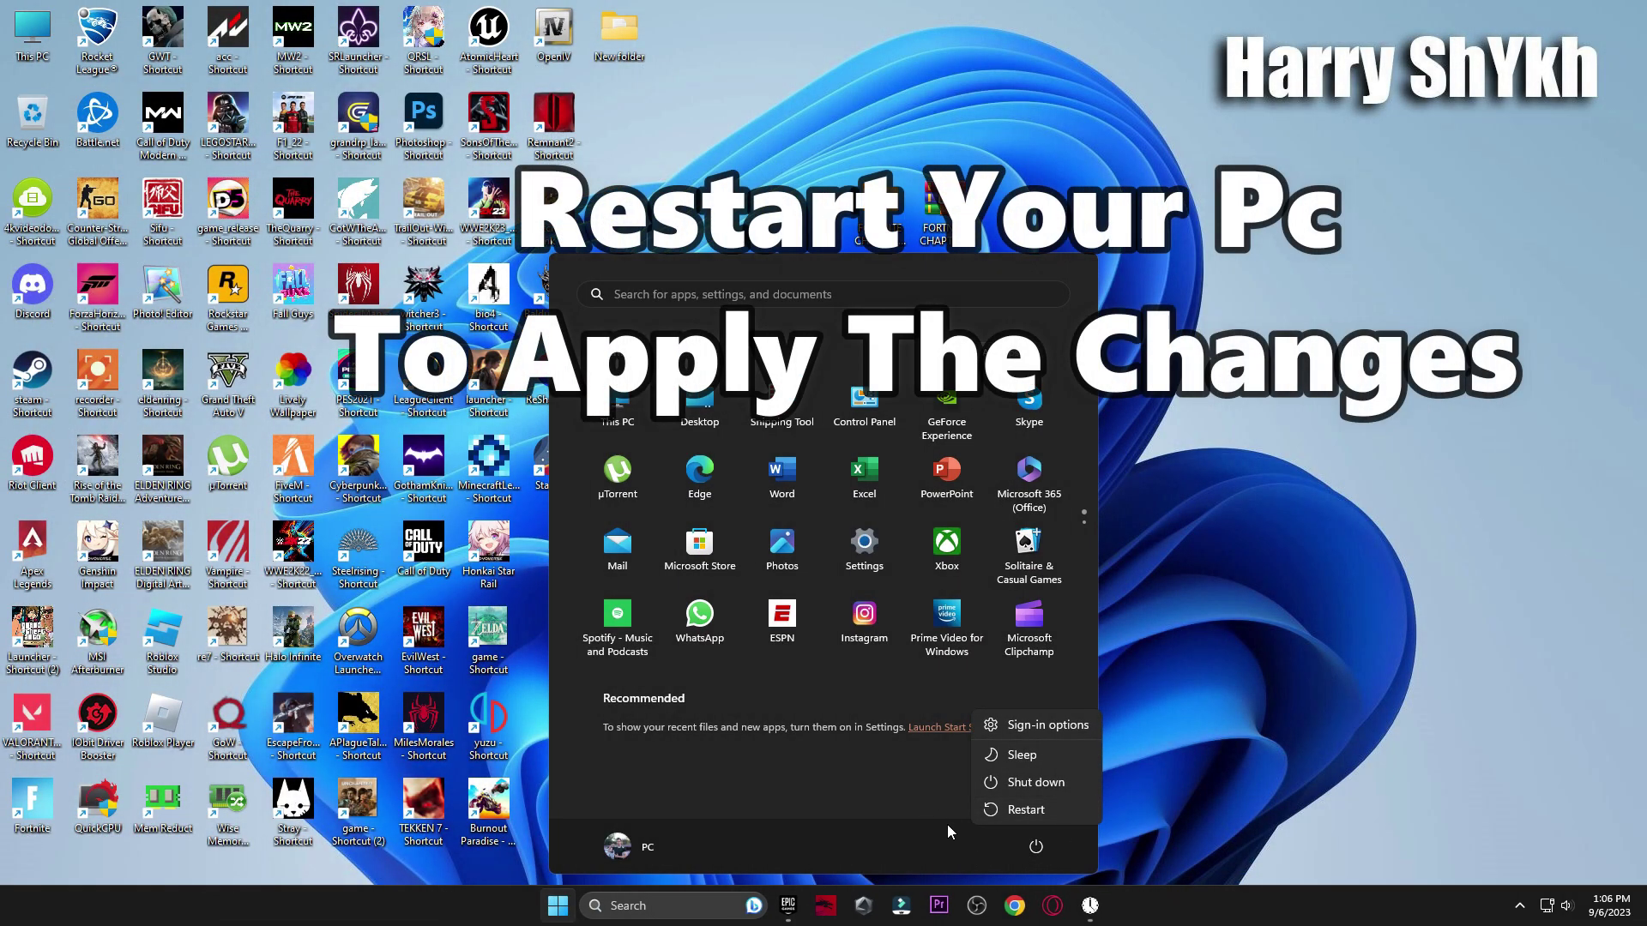